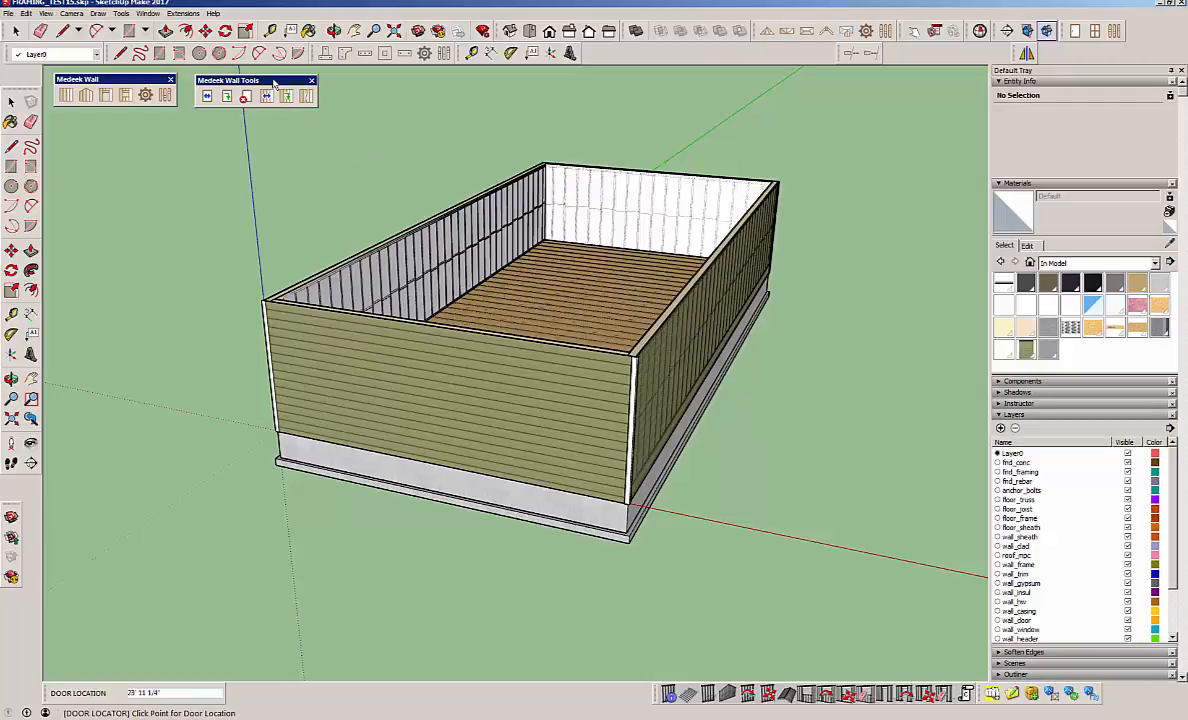
pyautogui.moveTo(273, 80)
pyautogui.mouseDown()
pyautogui.moveTo(296, 83)
pyautogui.moveTo(273, 80)
pyautogui.mouseUp()
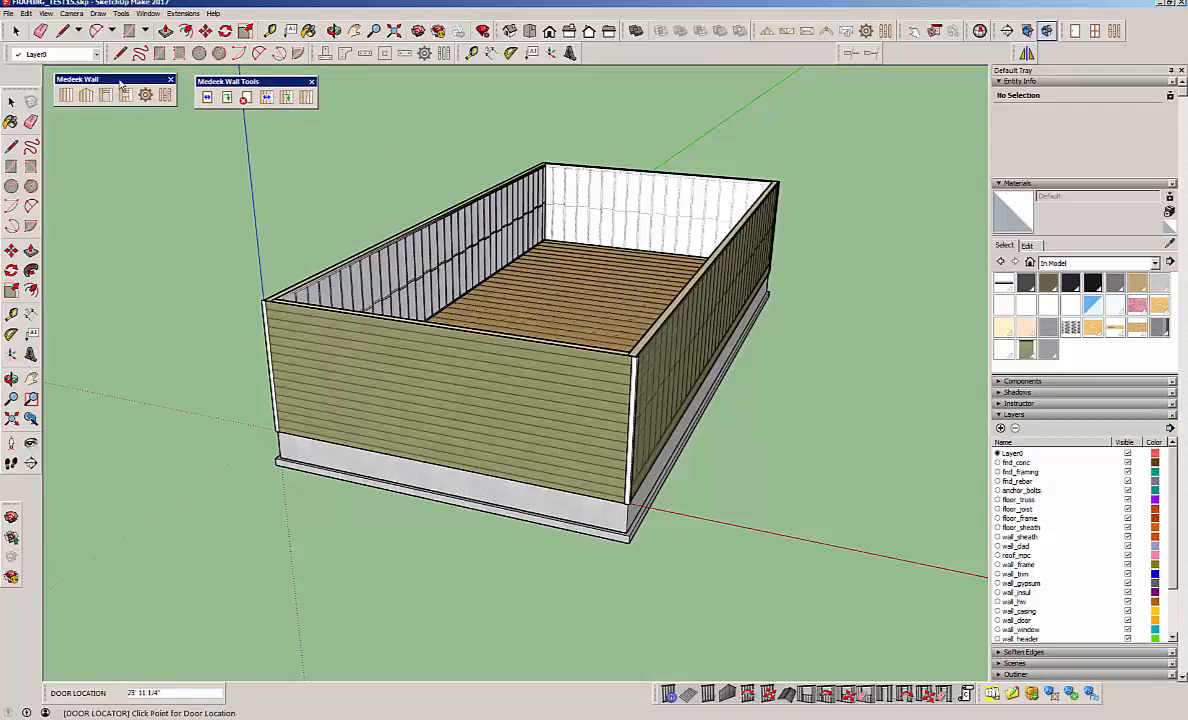
pyautogui.moveTo(116, 80); pyautogui.dragTo(119, 83)
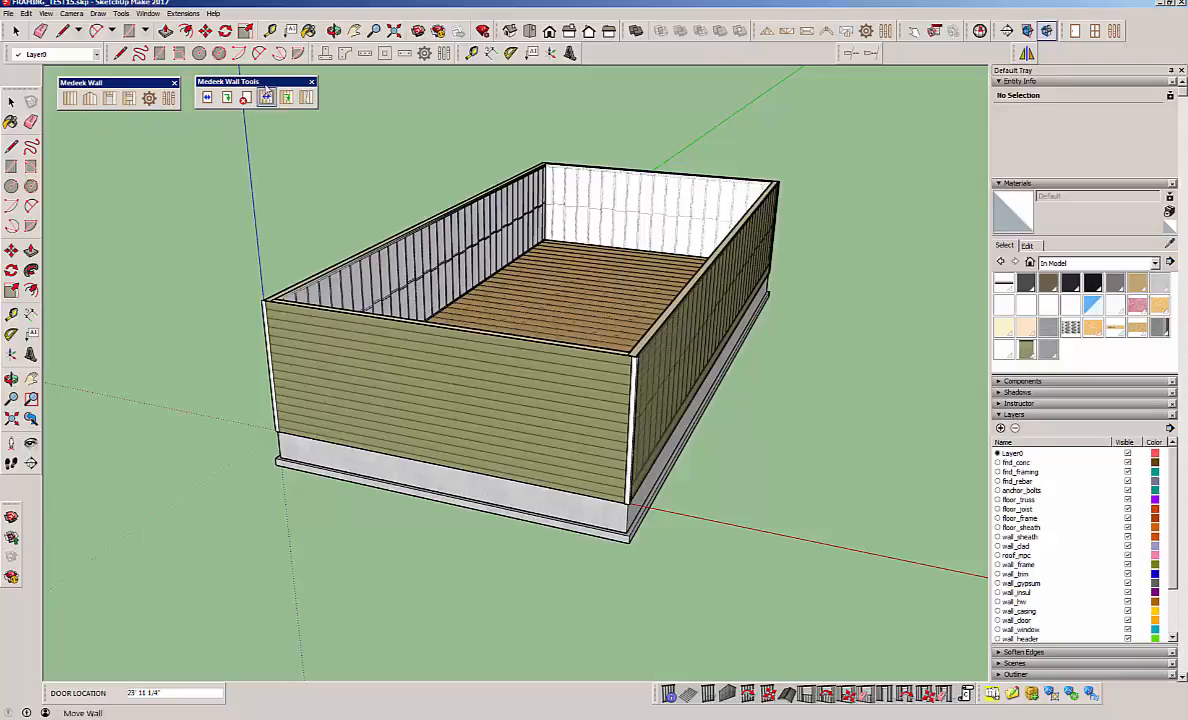
pyautogui.moveTo(274, 79); pyautogui.dragTo(281, 79)
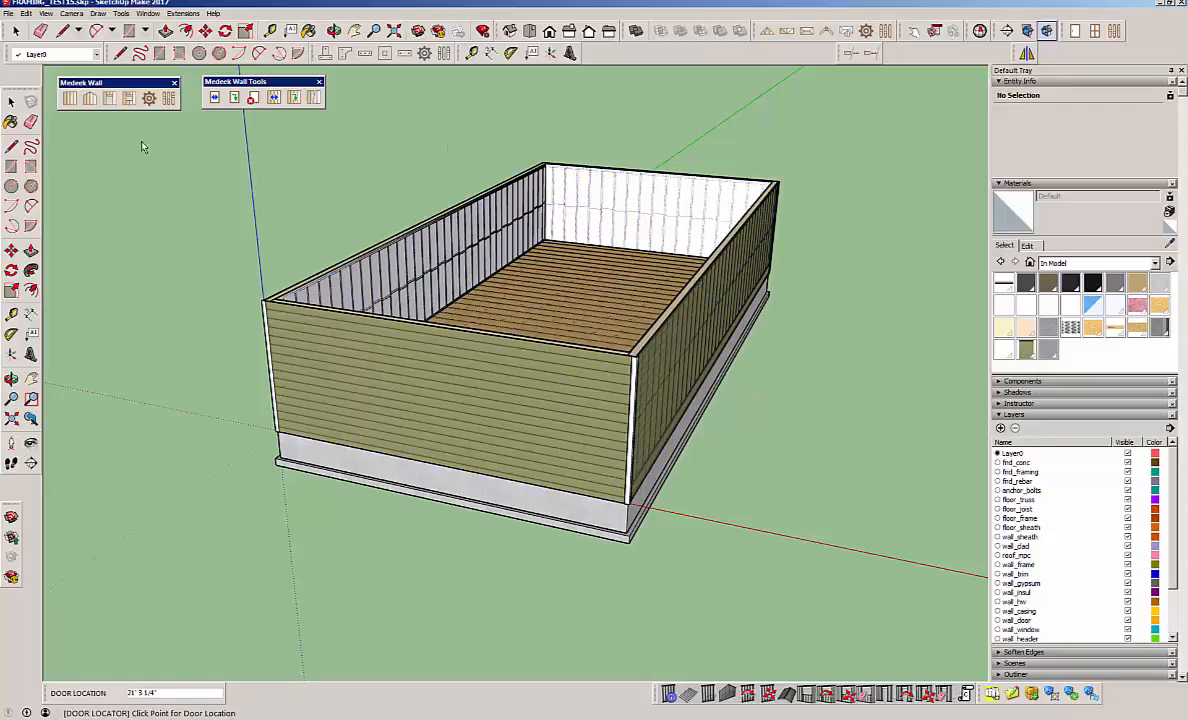
# Examine the building's walls, floor framing and foundation from above and from below.
pyautogui.press('space')
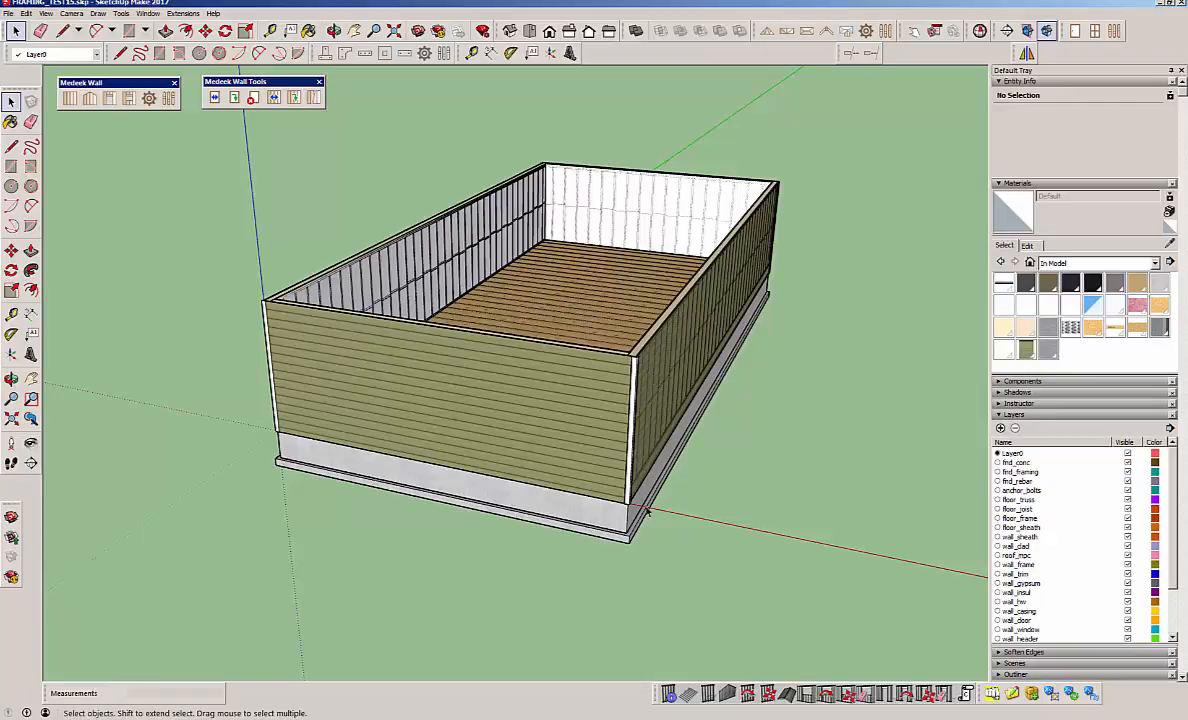
pyautogui.moveTo(652, 484); pyautogui.dragTo(525, 478, button='middle')
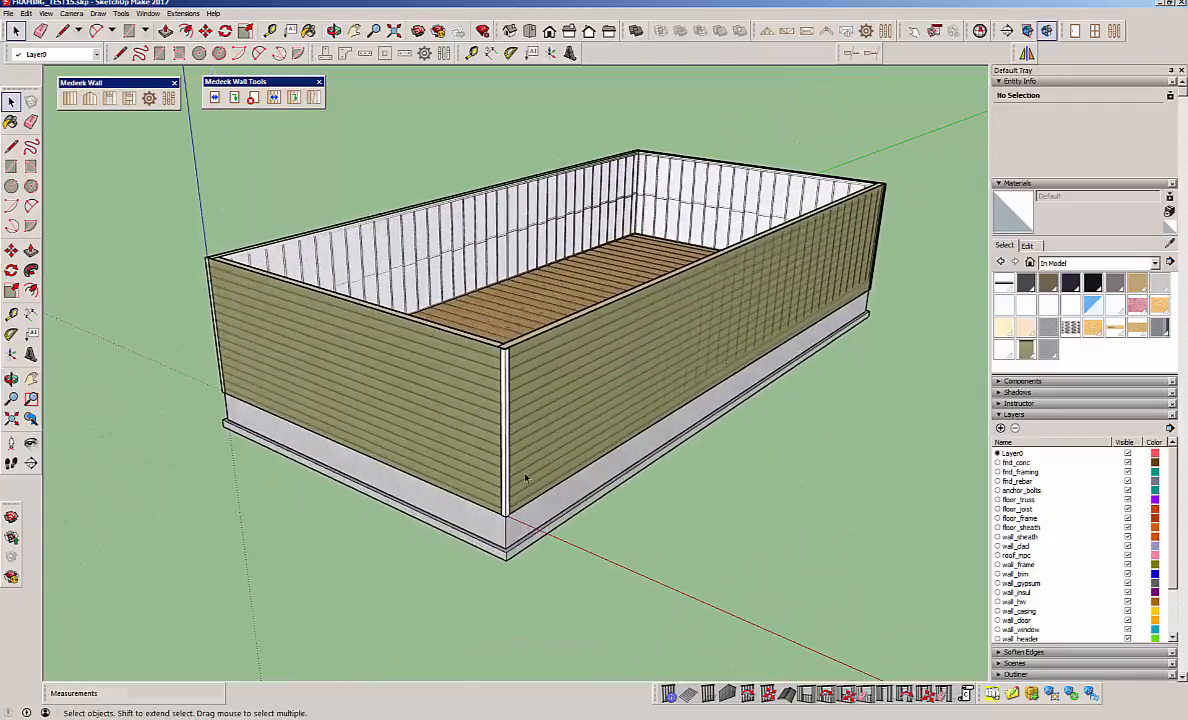
pyautogui.moveTo(483, 531); pyautogui.dragTo(571, 320, button='middle')
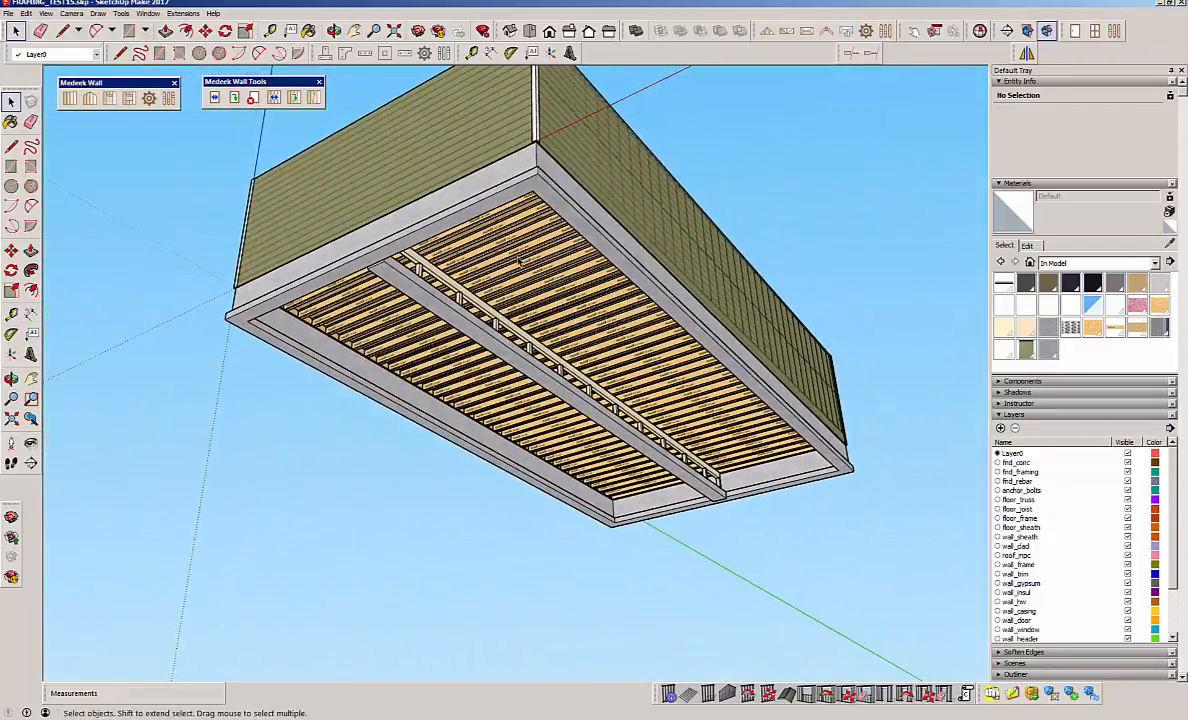
pyautogui.moveTo(520, 261)
pyautogui.mouseDown(button='middle')
pyautogui.moveTo(555, 210)
pyautogui.moveTo(571, 308)
pyautogui.moveTo(515, 270)
pyautogui.mouseUp(button='middle')
pyautogui.moveTo(513, 184); pyautogui.dragTo(476, 473, button='middle')
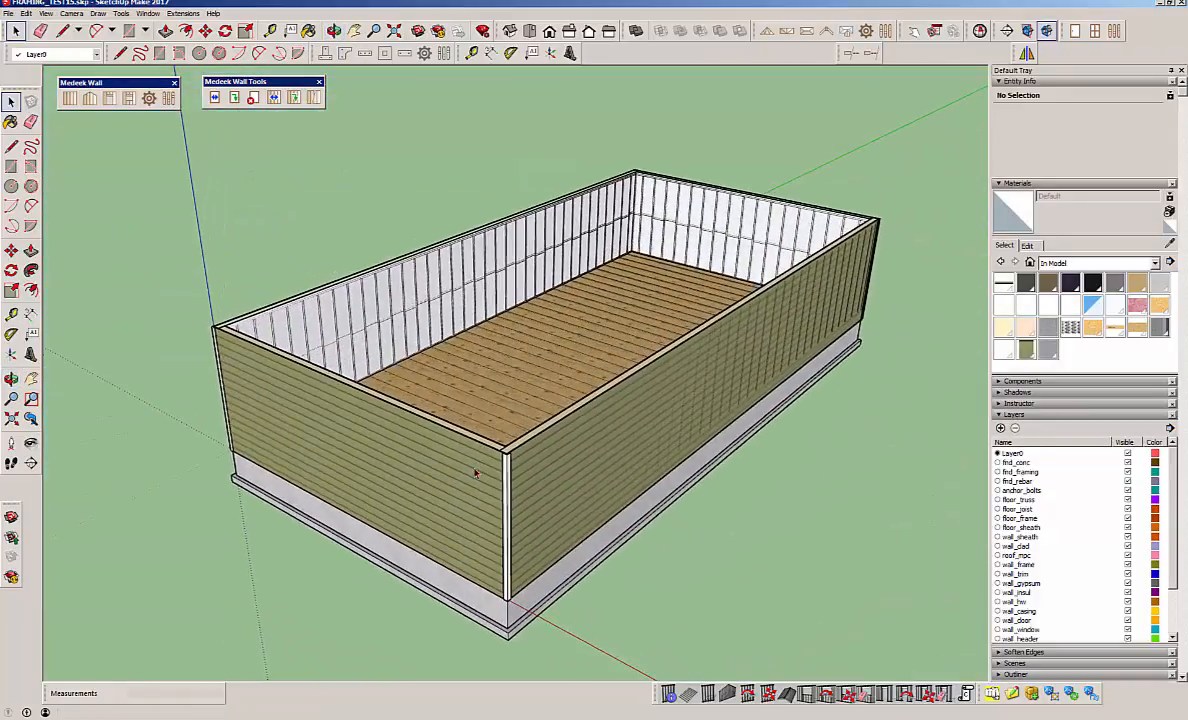
pyautogui.moveTo(400, 370); pyautogui.dragTo(348, 340, button='middle')
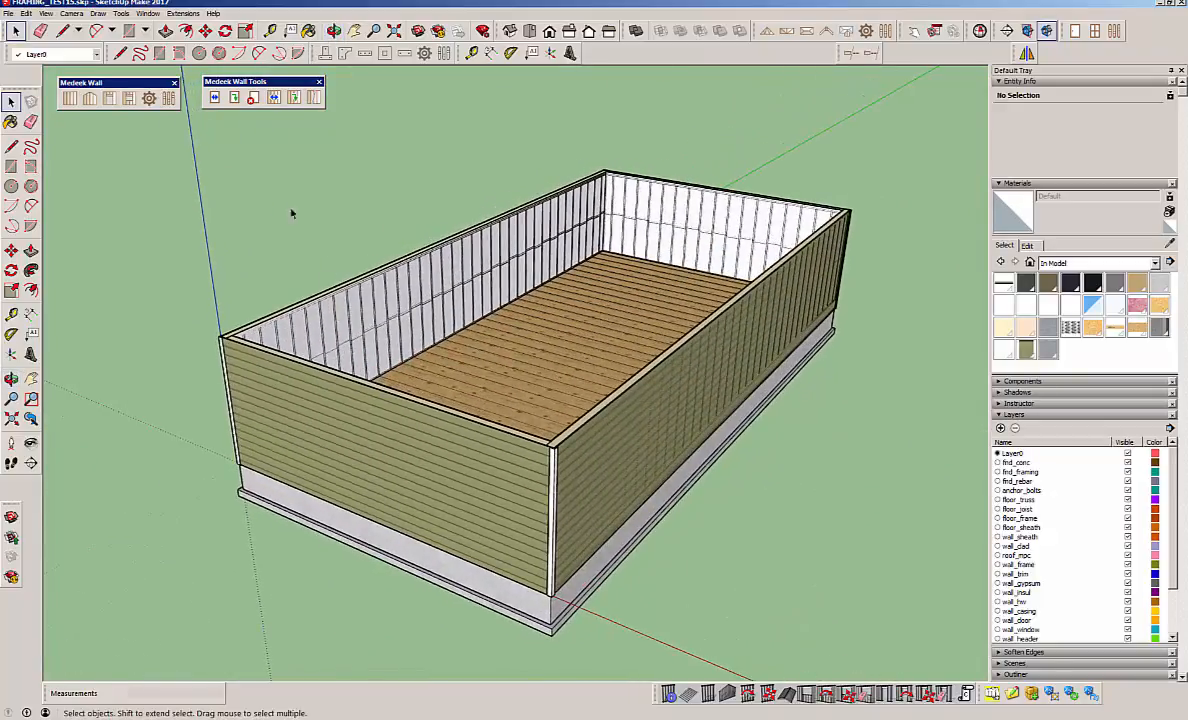
# Define a rectangular 3' by 6' 8" solid door with a 6X6 header, LH IN swing, Style A exterior trim and interior casing.
pyautogui.click(109, 99)
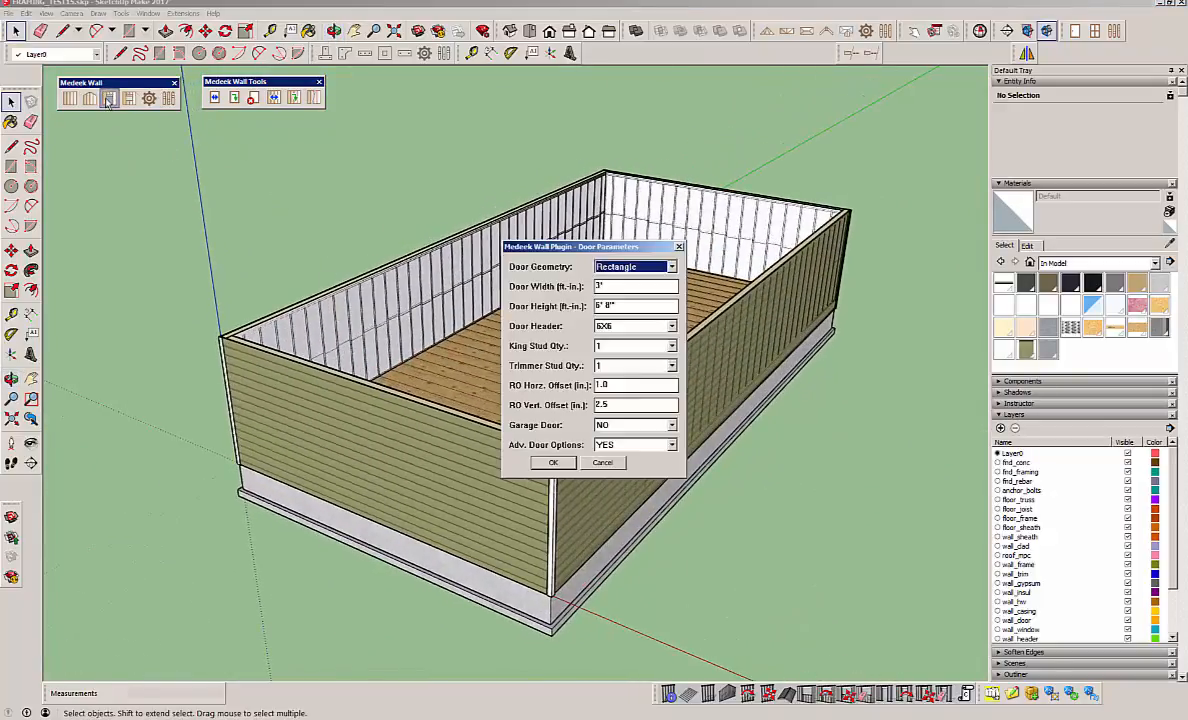
pyautogui.click(556, 462)
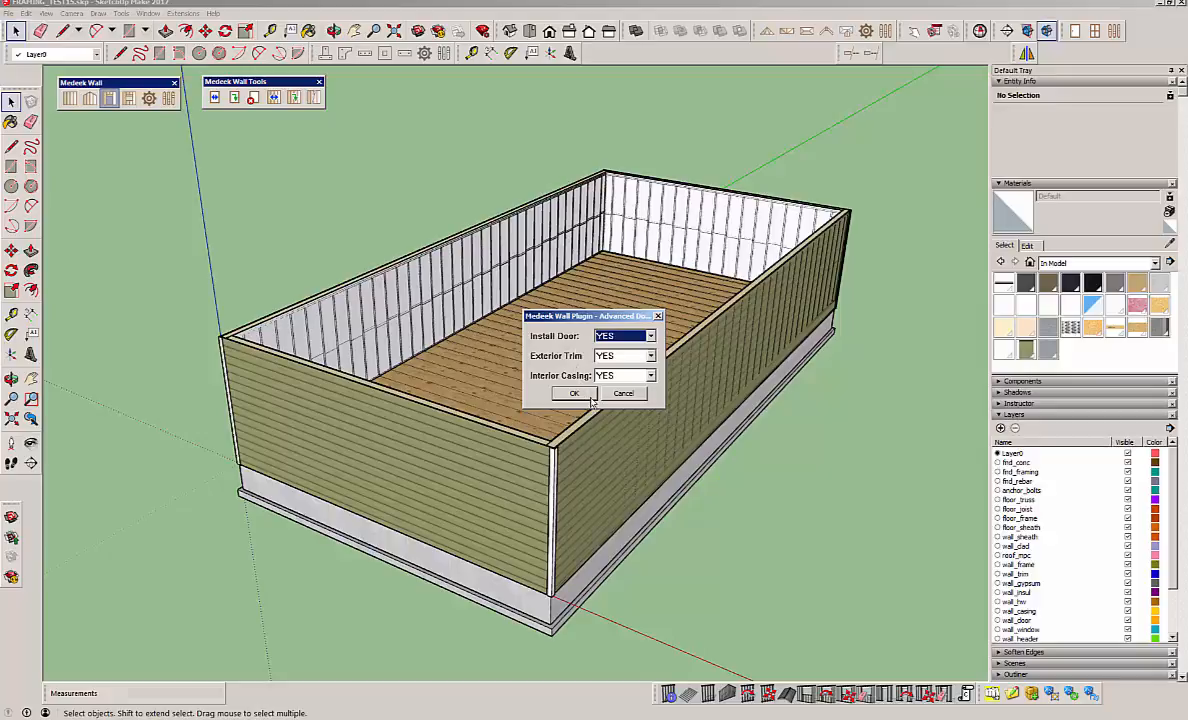
pyautogui.click(578, 394)
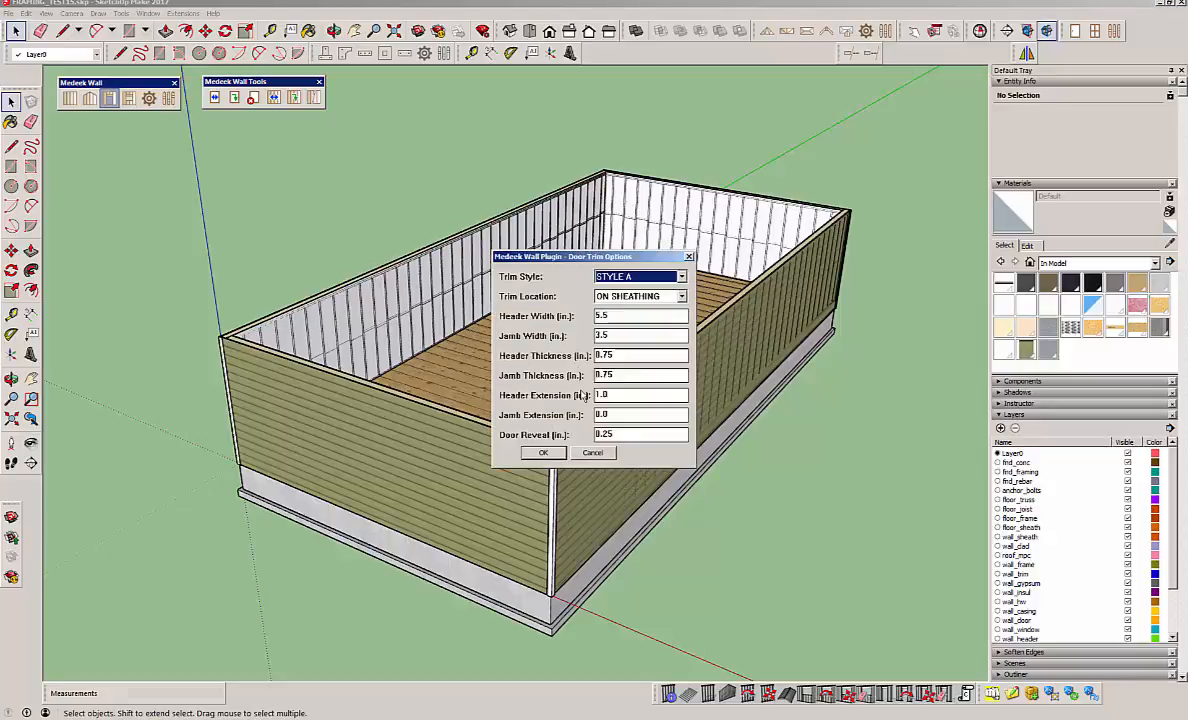
pyautogui.click(544, 450)
pyautogui.click(544, 444)
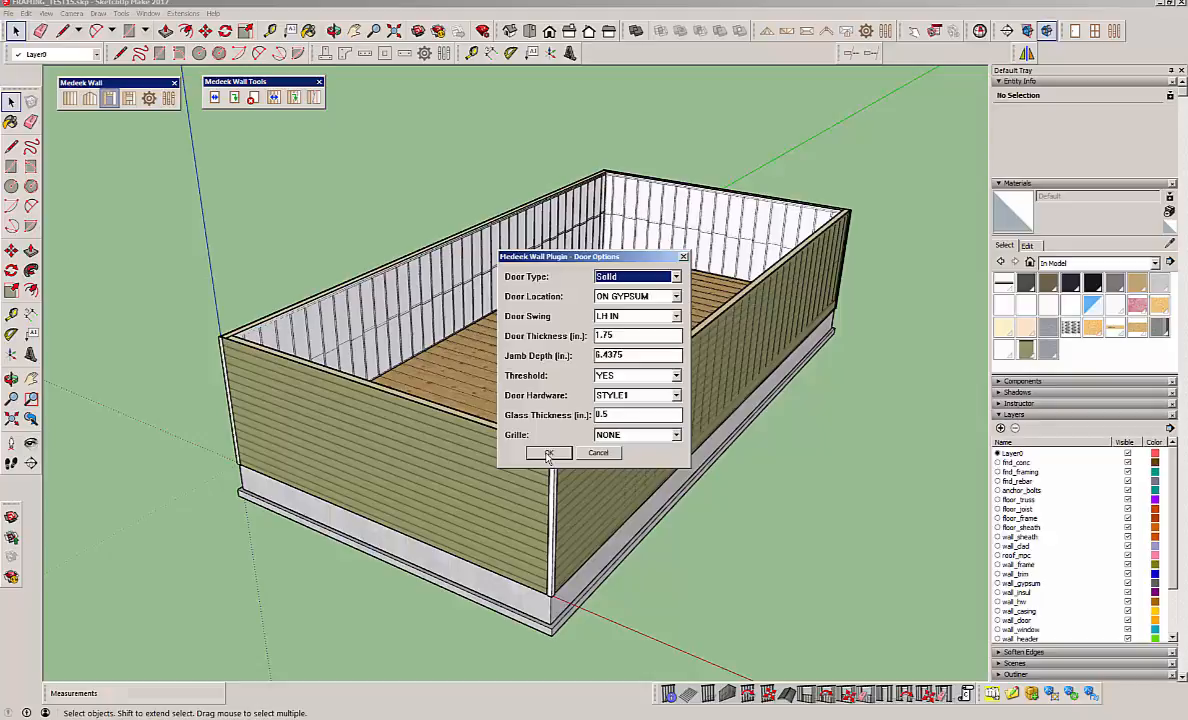
pyautogui.click(548, 453)
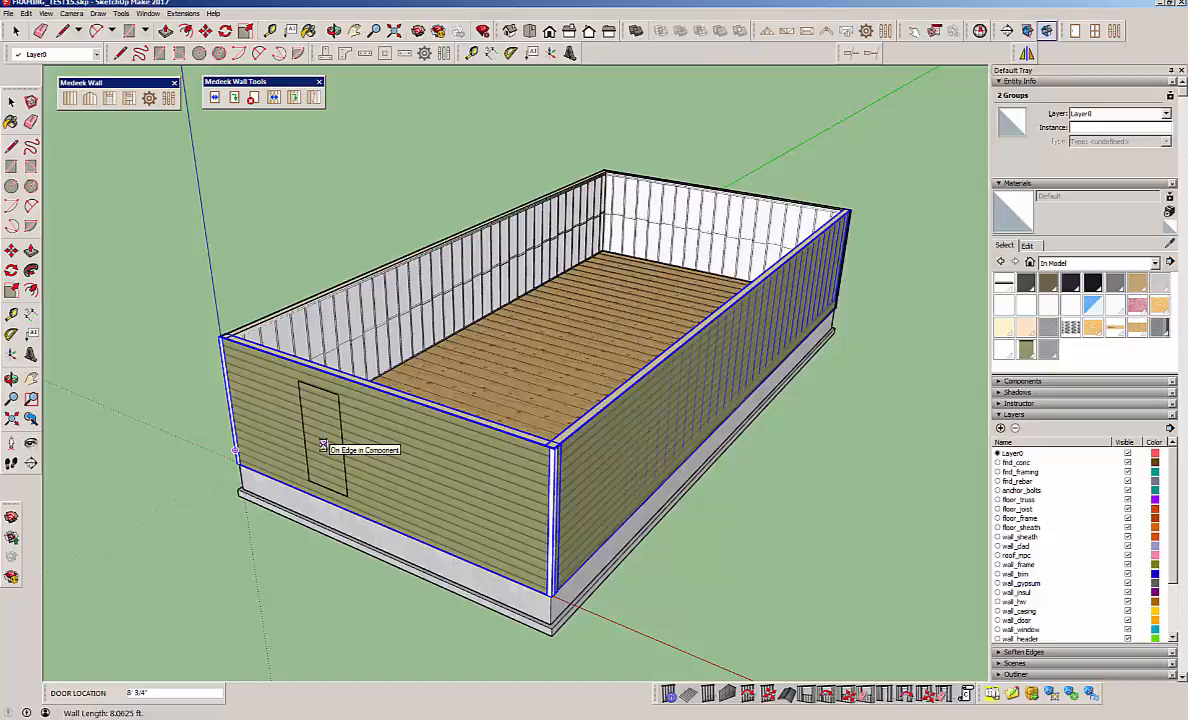
# Place two doors in the near end wall at about 8' and 18' 9", and one in each of the other three walls.
pyautogui.click(322, 445)
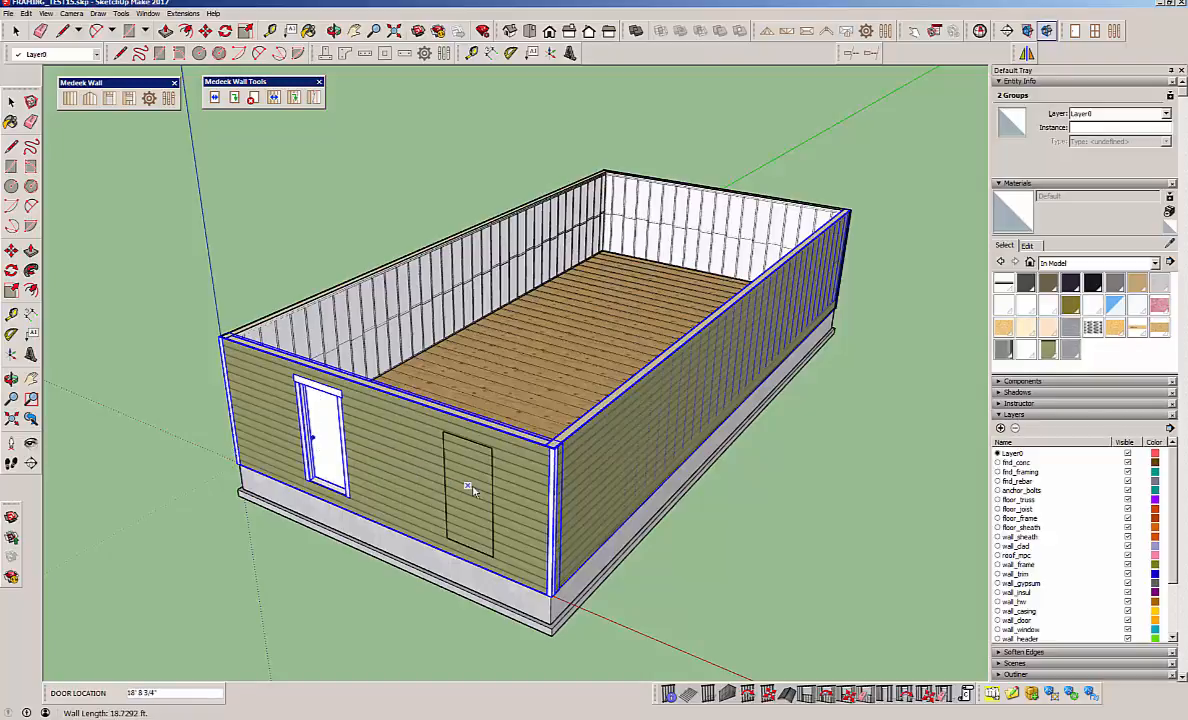
pyautogui.click(470, 490)
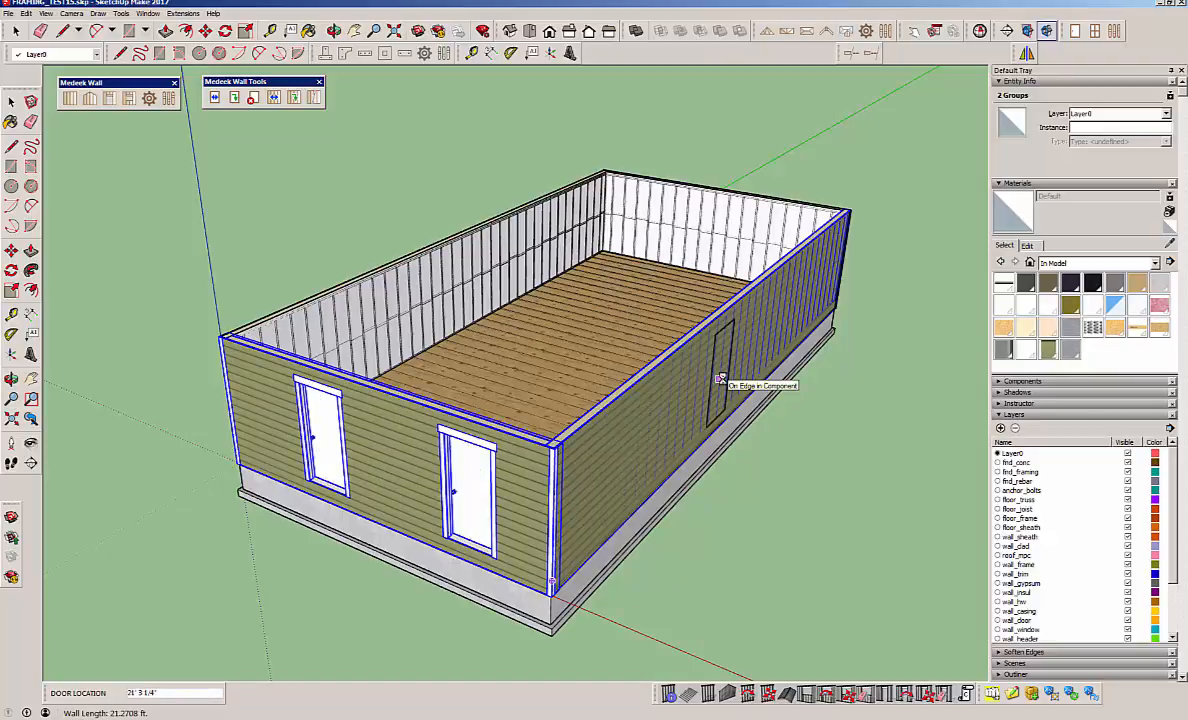
pyautogui.click(712, 375)
pyautogui.click(443, 297)
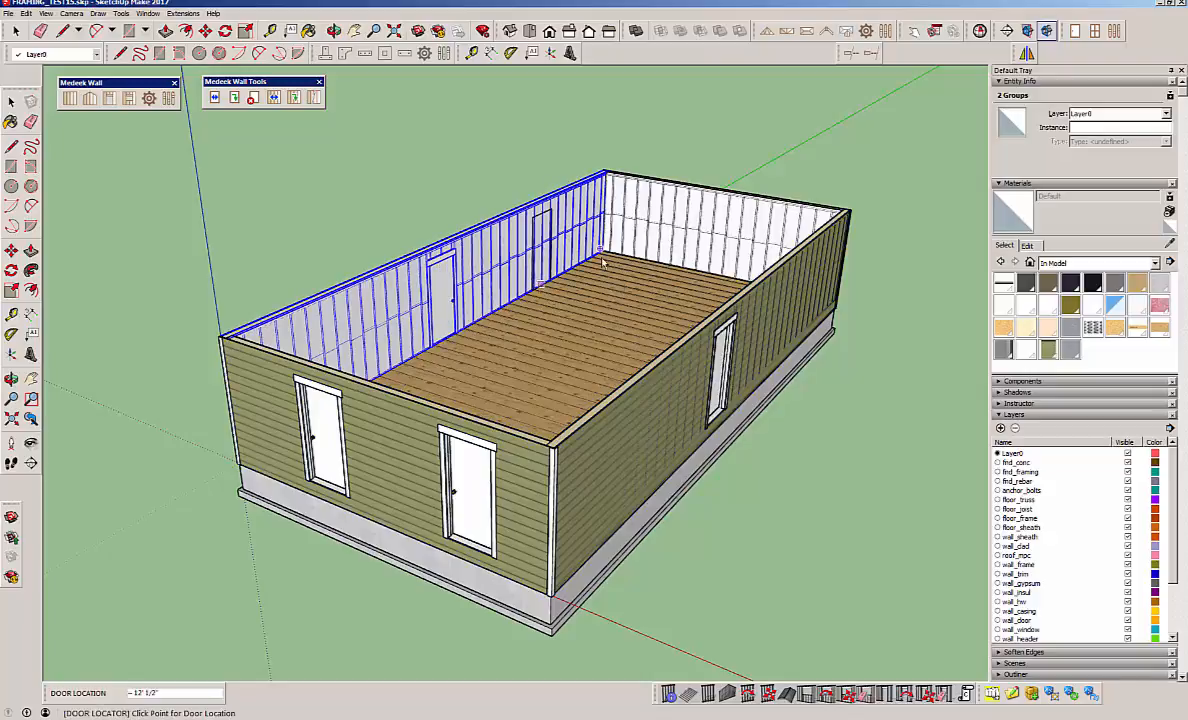
pyautogui.click(710, 243)
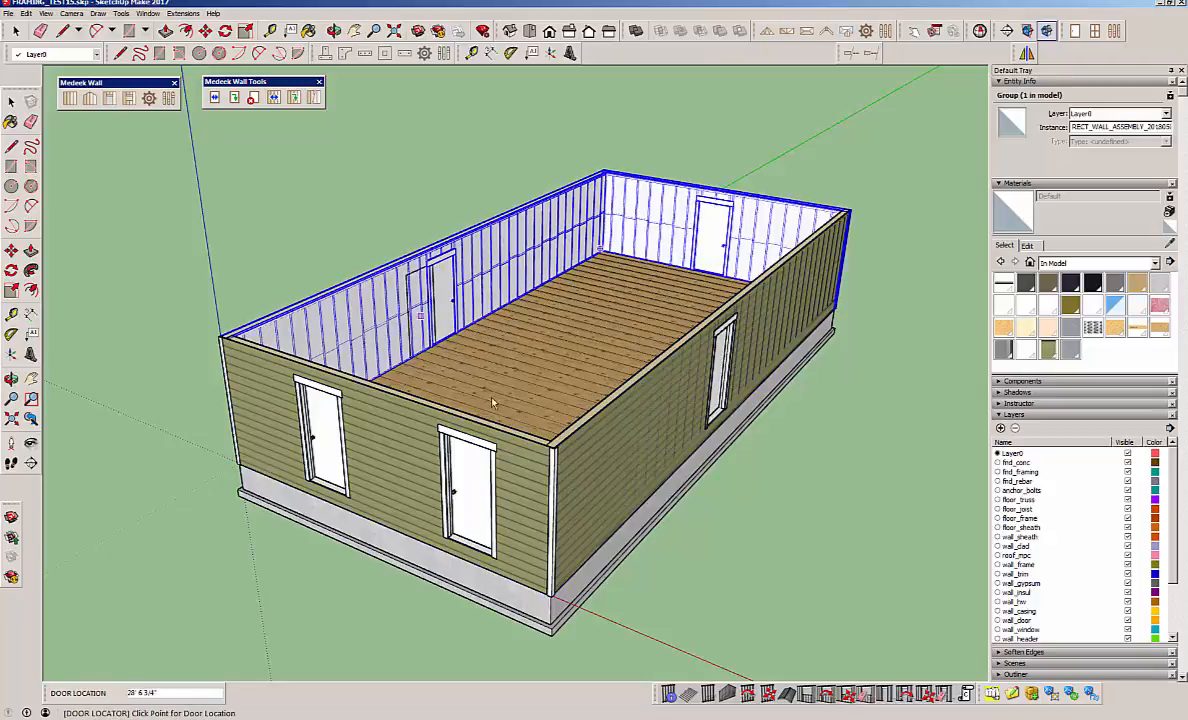
# Define a rectangular 3.0 by 4.0 ft window with advanced options enabled, including window installation, exterior trim and interior casing.
pyautogui.click(129, 100)
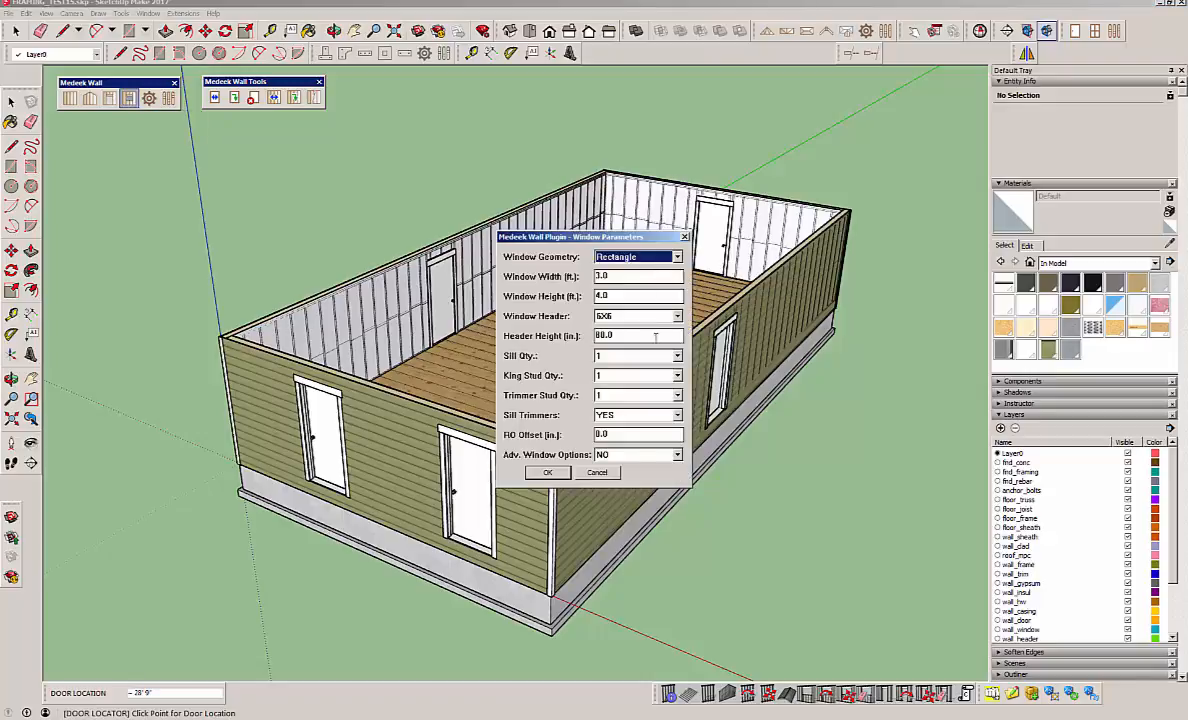
pyautogui.click(677, 454)
pyautogui.click(621, 473)
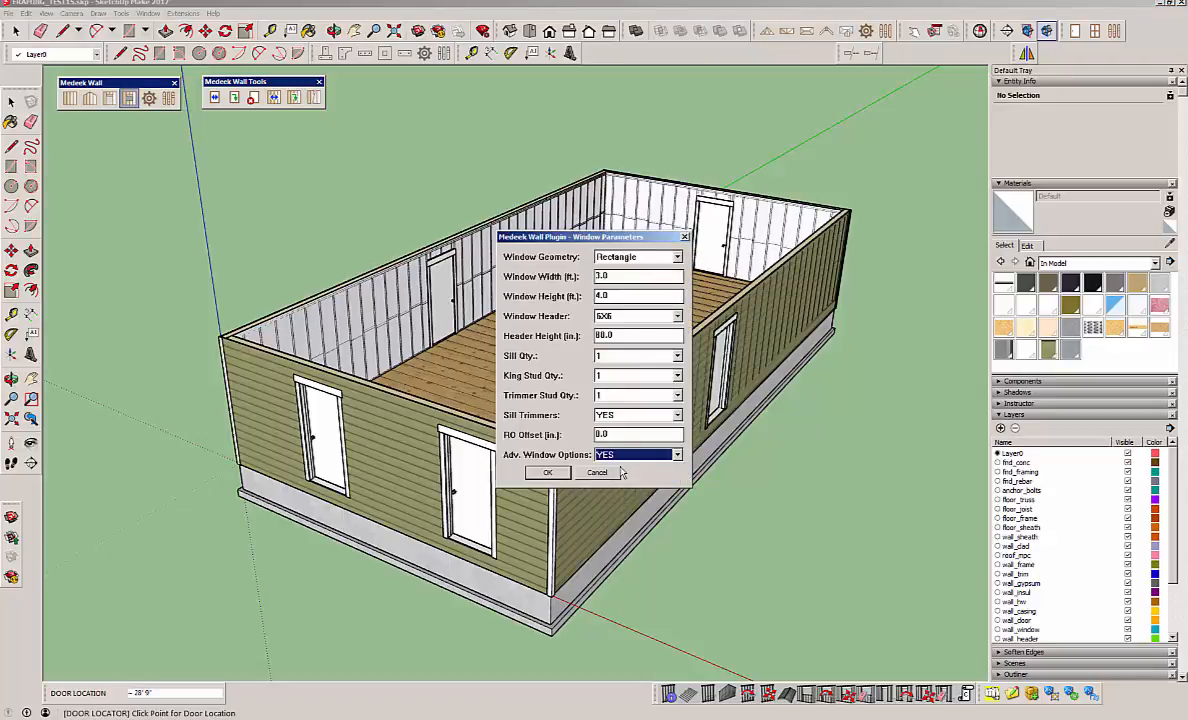
pyautogui.click(548, 472)
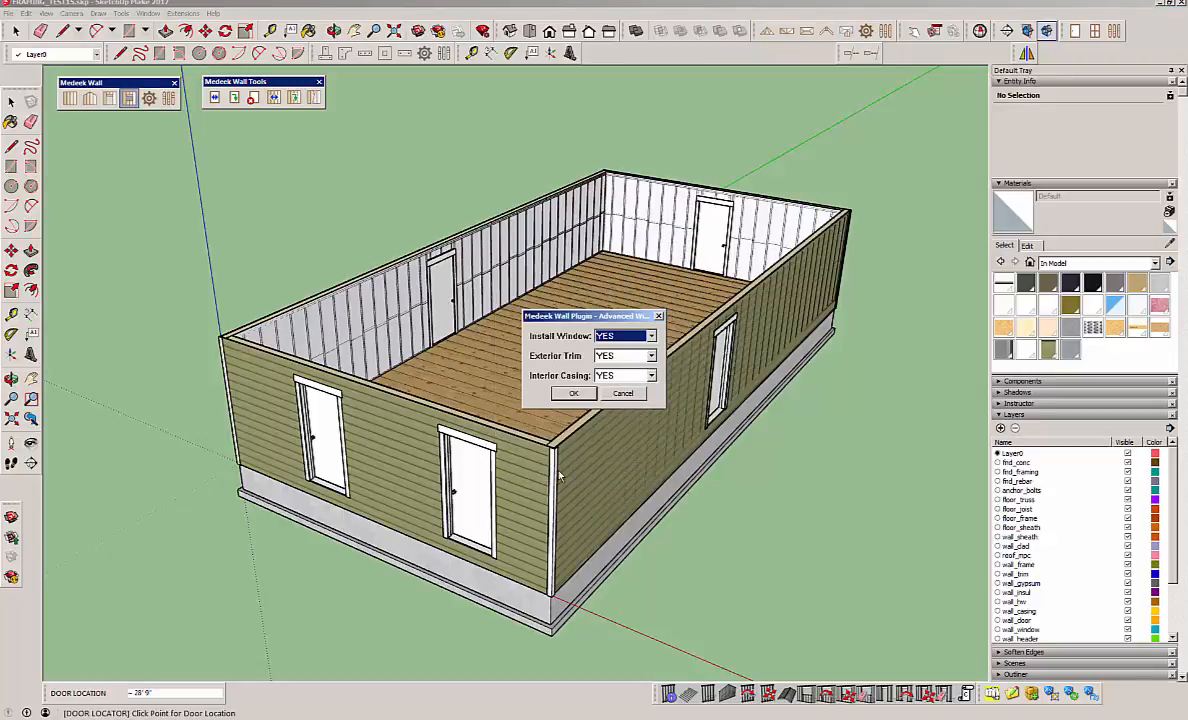
pyautogui.click(577, 395)
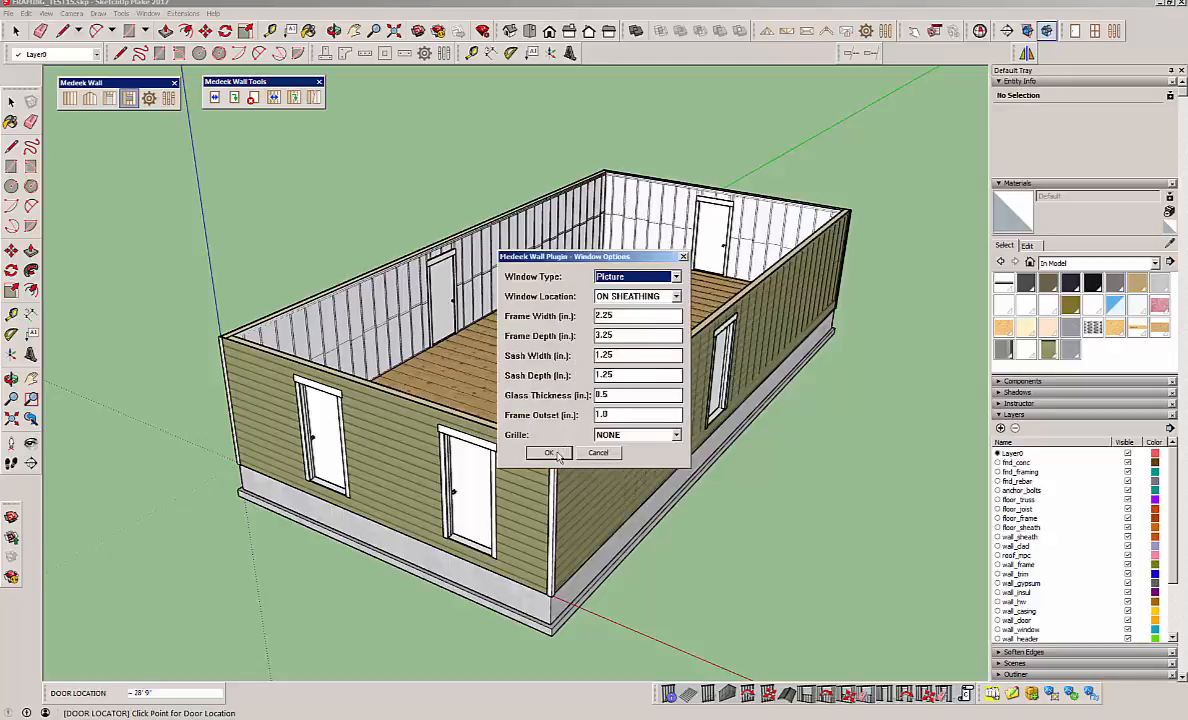
# Set the window type to Slider, located on the sheathing without a grille, and accept Style A window trim.
pyautogui.click(632, 276)
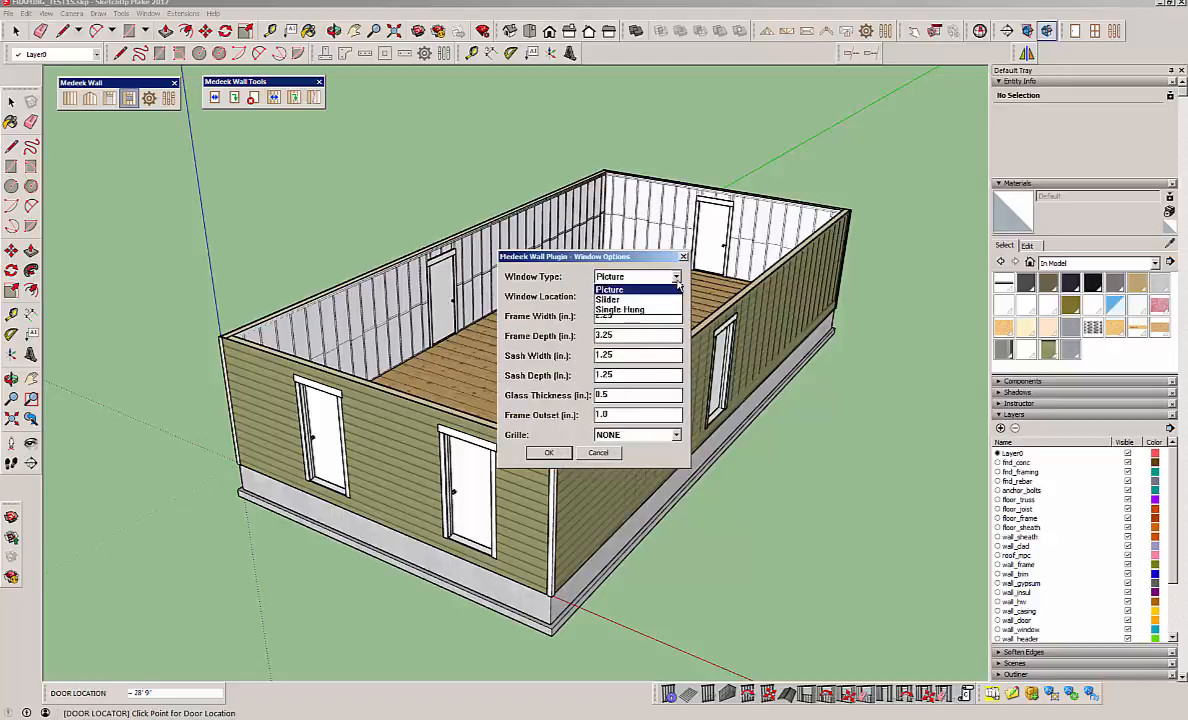
pyautogui.click(628, 301)
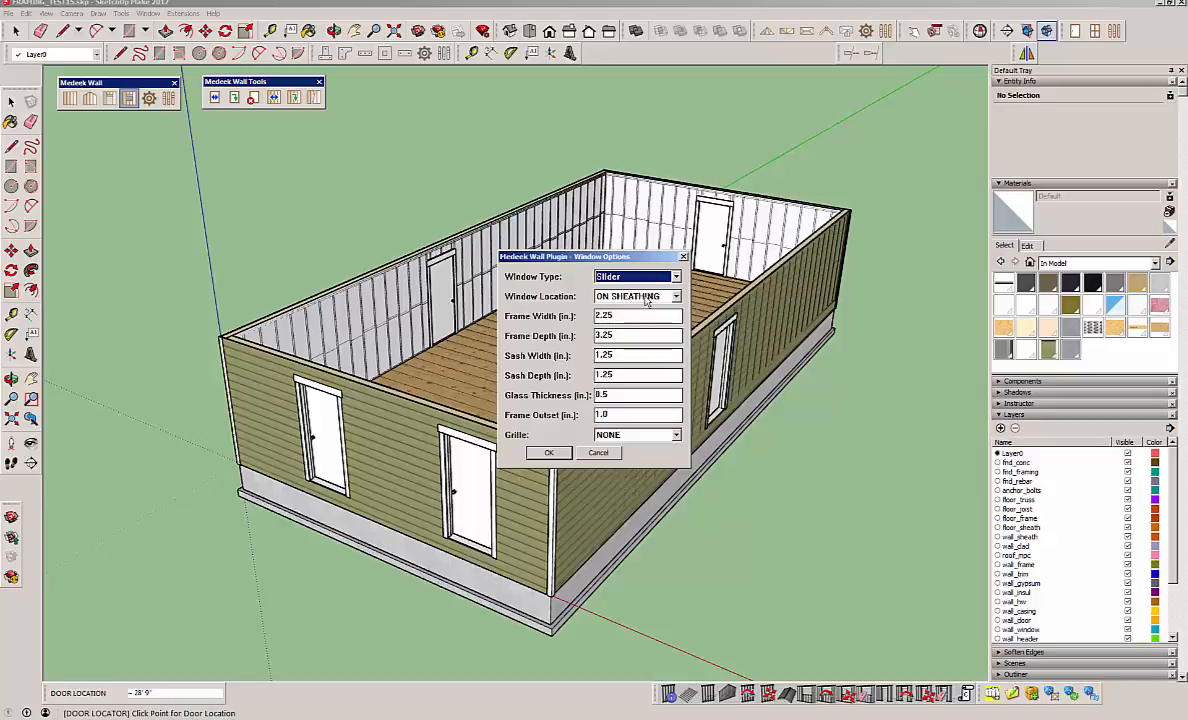
pyautogui.click(546, 455)
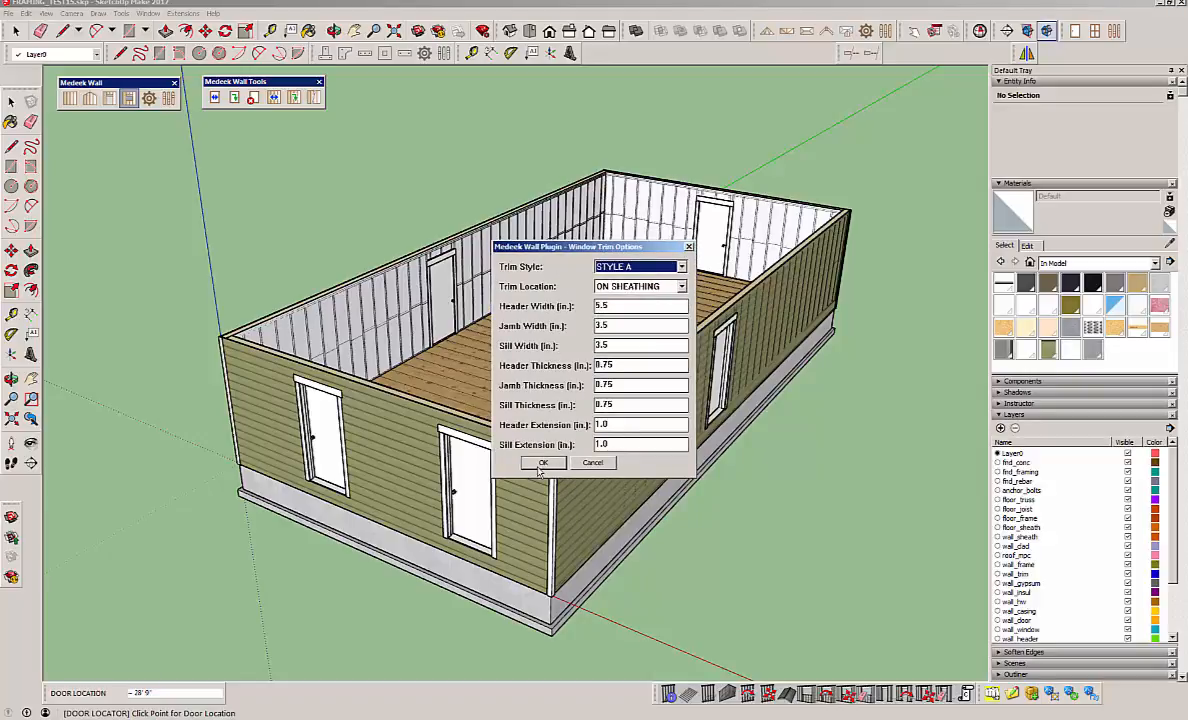
pyautogui.click(543, 462)
pyautogui.click(531, 534)
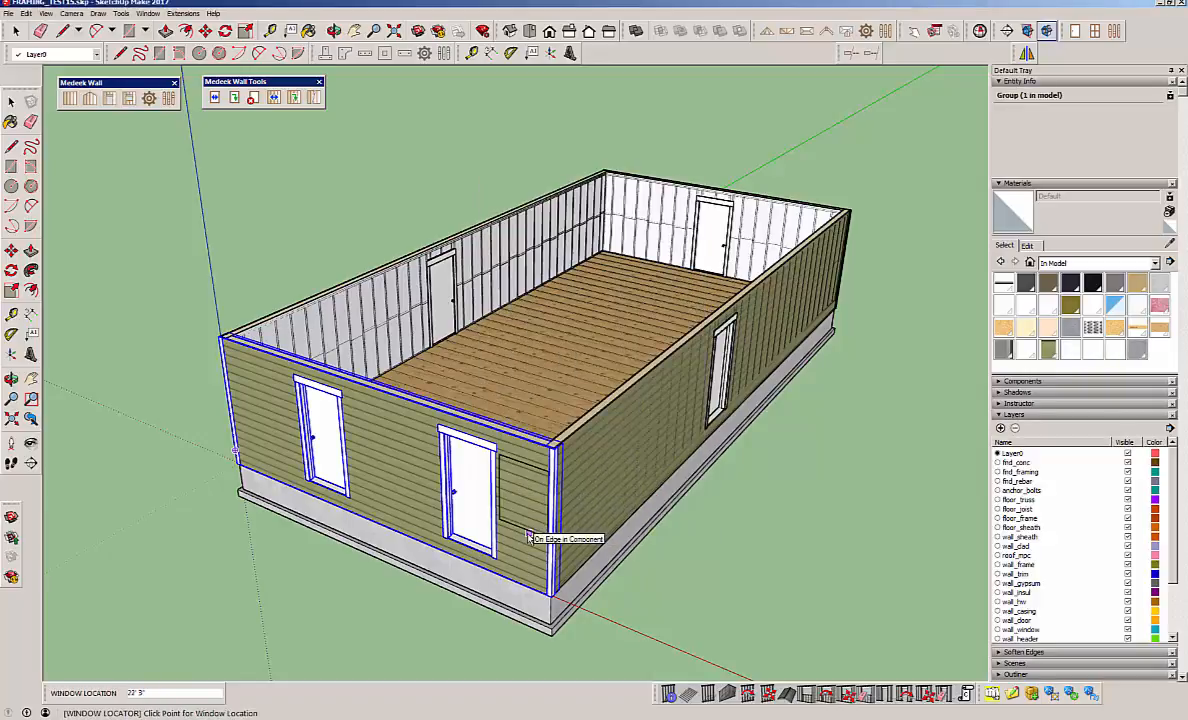
# Place slider windows between the end wall's two doors, on both sides of the near long wall's door, and in the opposite long wall.
pyautogui.click(393, 493)
pyautogui.moveTo(393, 493); pyautogui.dragTo(460, 450, button='middle')
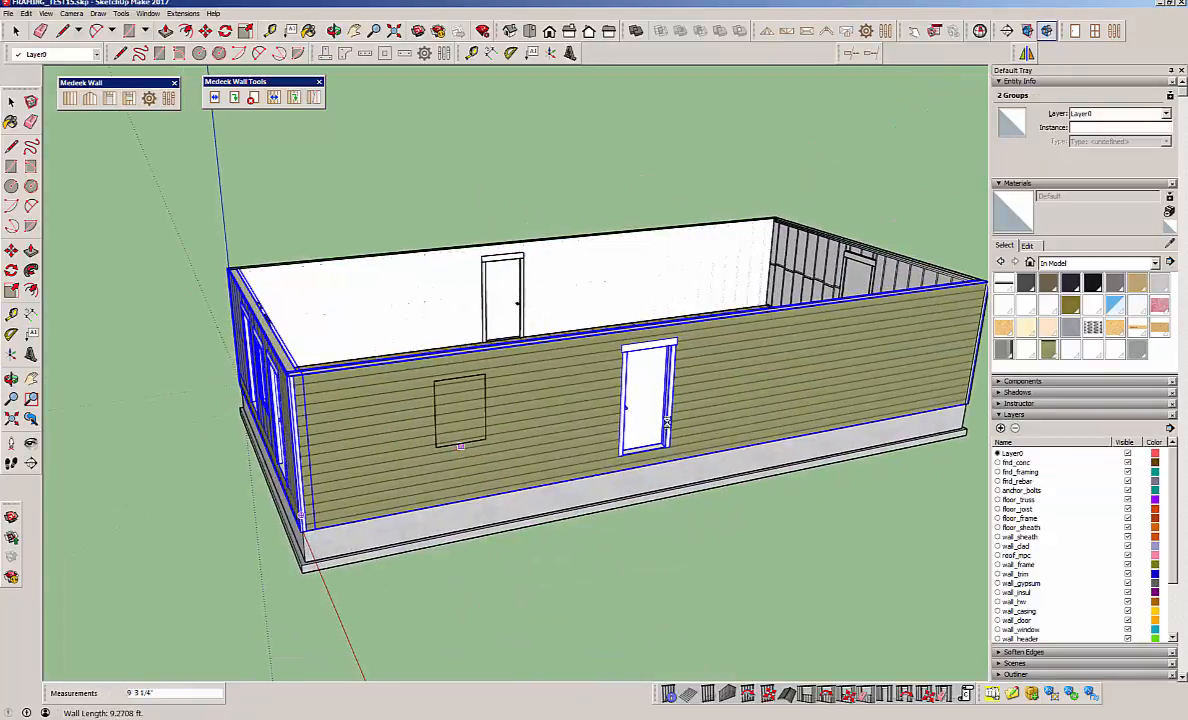
pyautogui.click(460, 450)
pyautogui.click(787, 395)
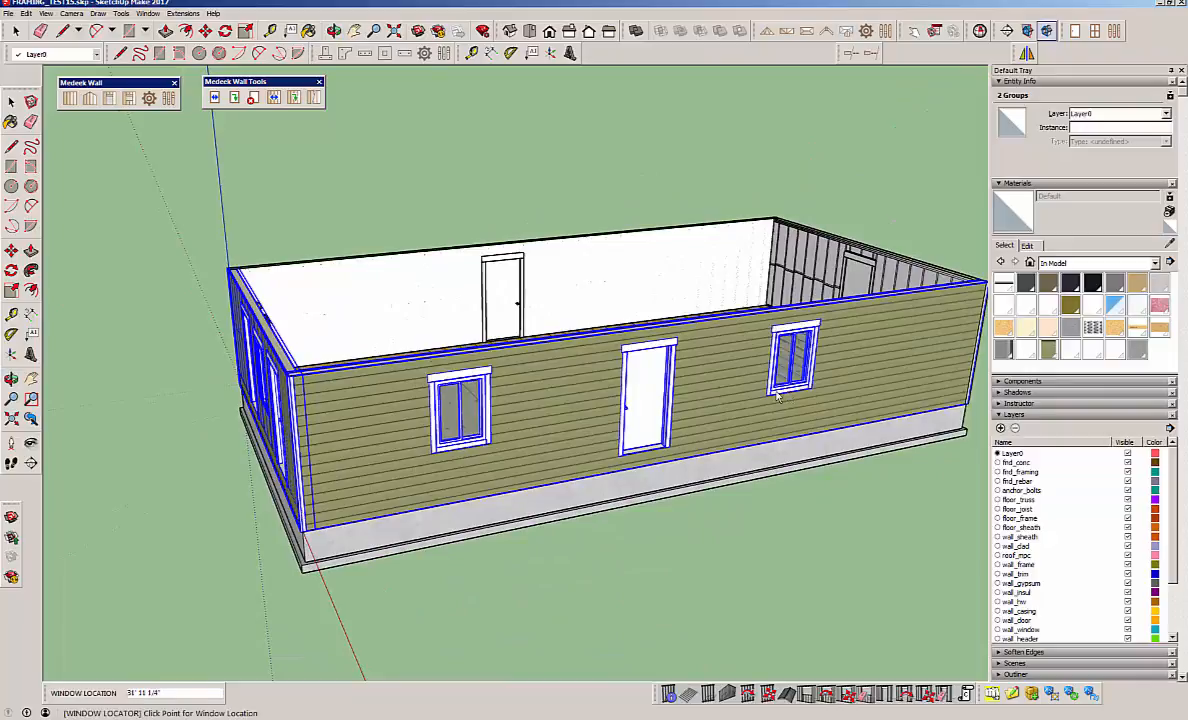
pyautogui.moveTo(787, 395); pyautogui.dragTo(606, 349, button='middle')
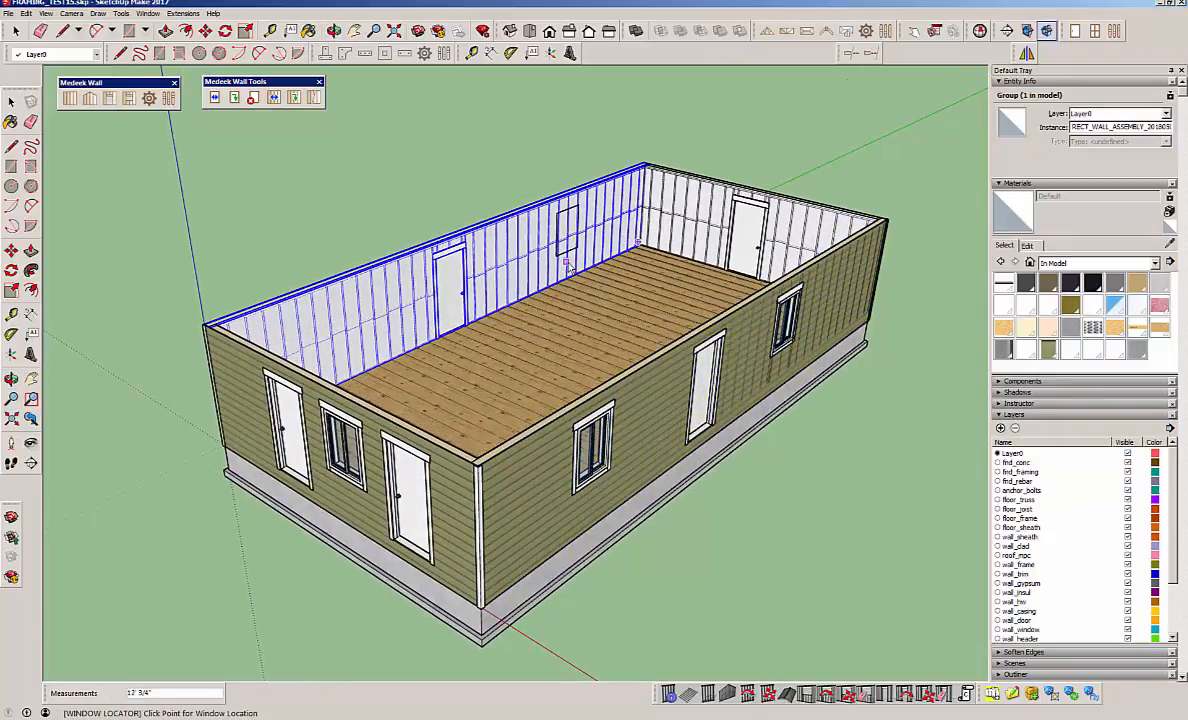
pyautogui.click(566, 245)
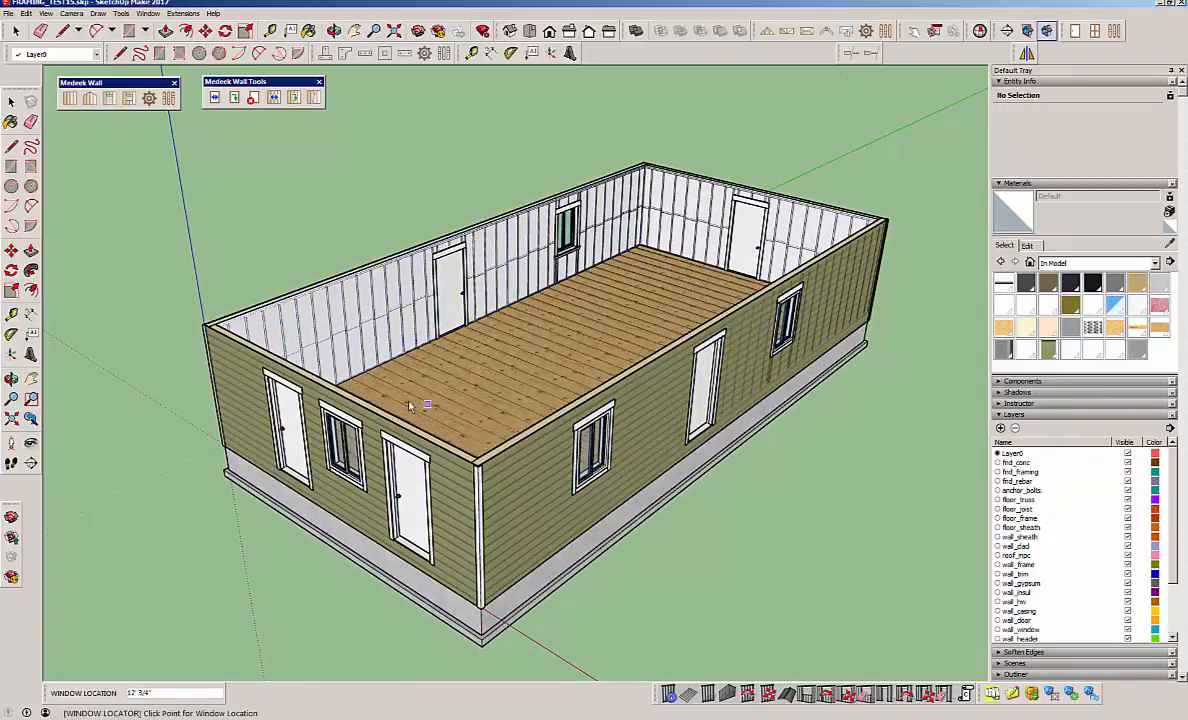
pyautogui.moveTo(382, 378); pyautogui.dragTo(392, 403, button='middle')
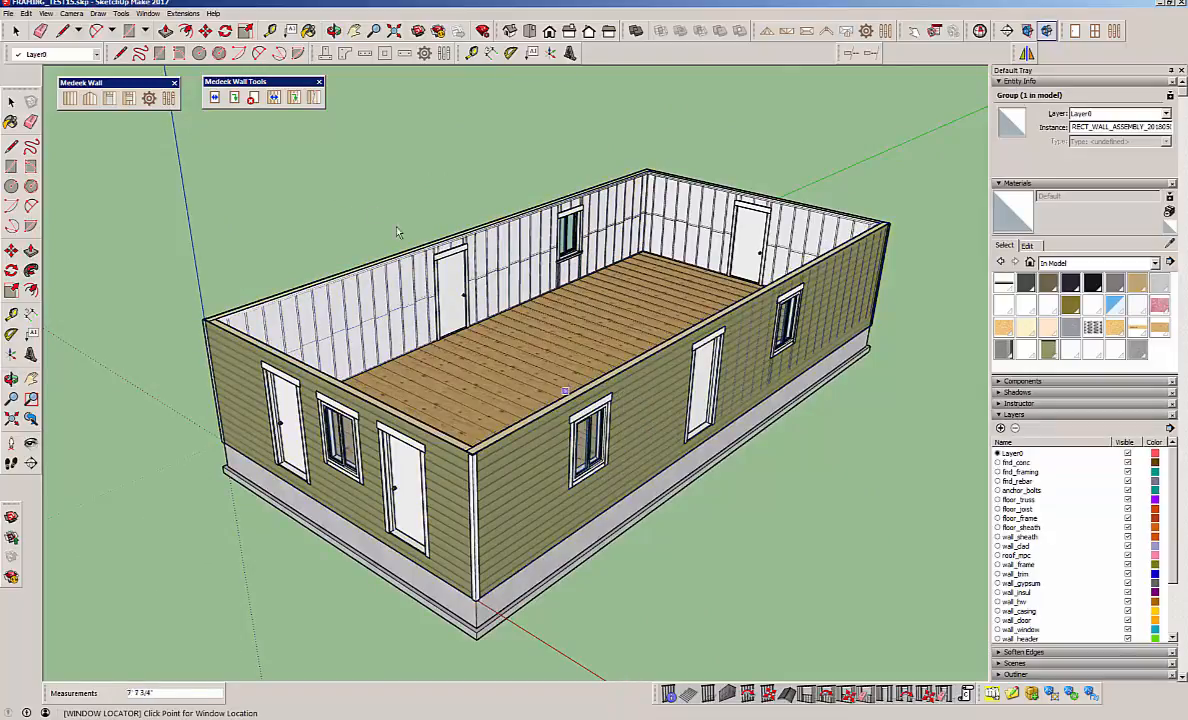
pyautogui.click(16, 31)
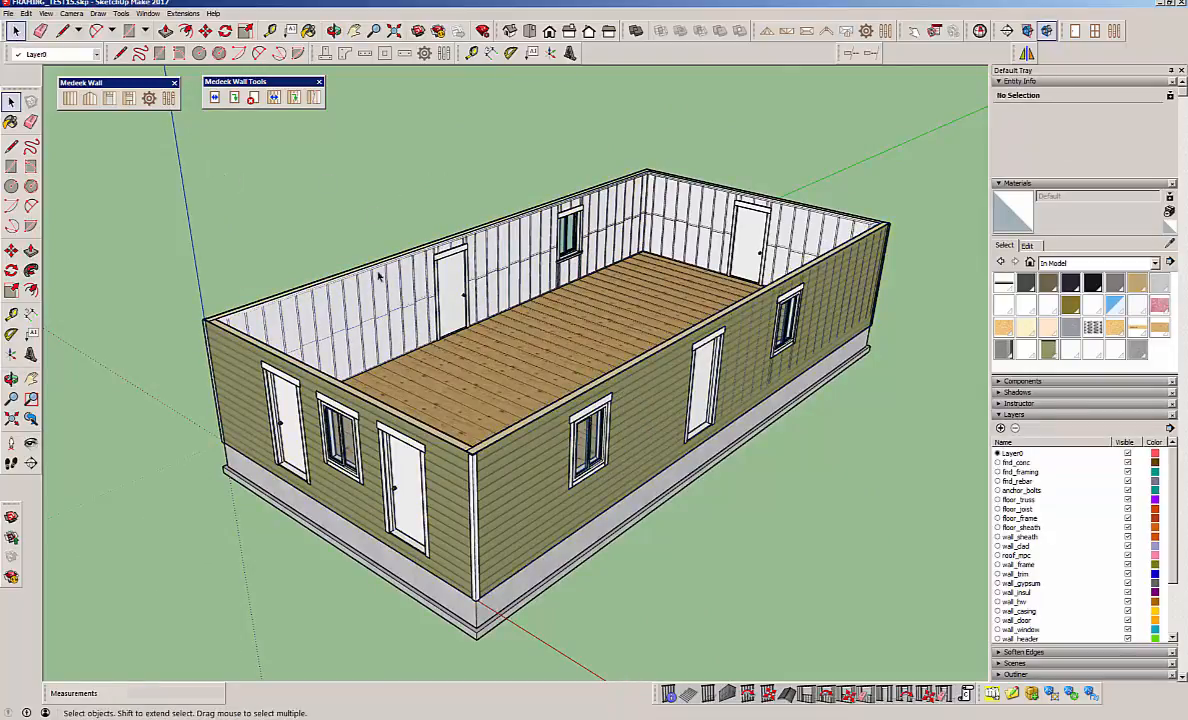
# Open the door in the near long wall for editing with the Edit Opening tool.
pyautogui.scroll(-2, 258, 338)
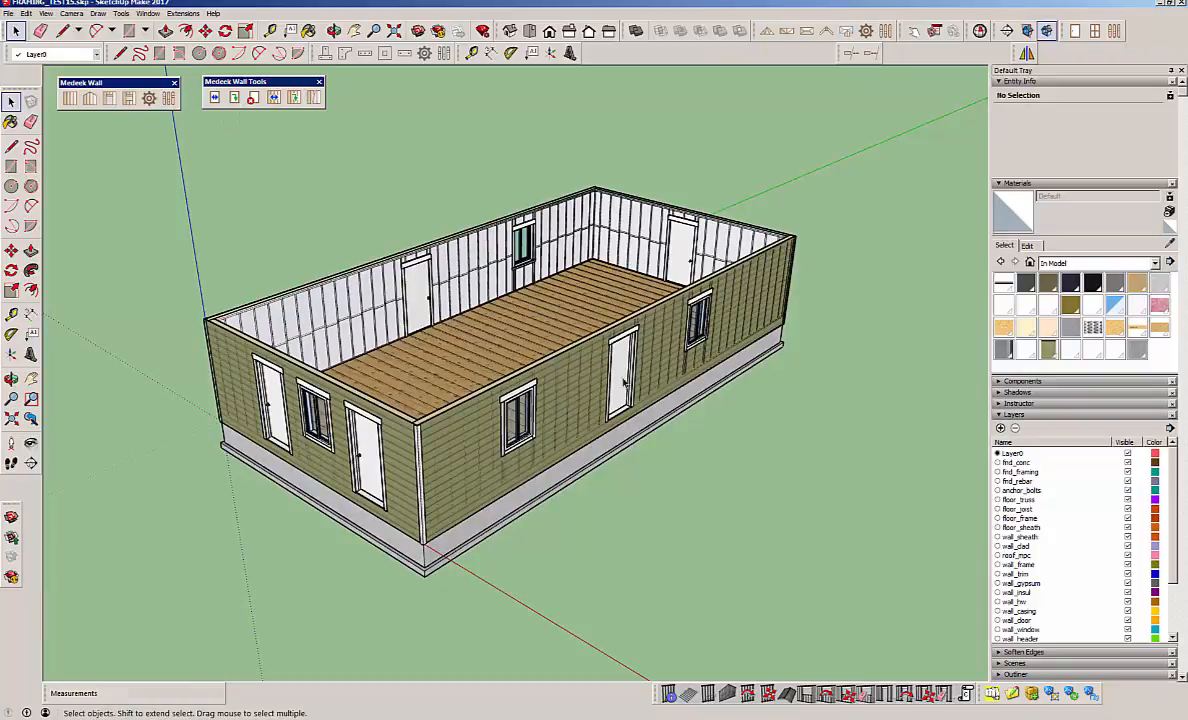
pyautogui.click(233, 98)
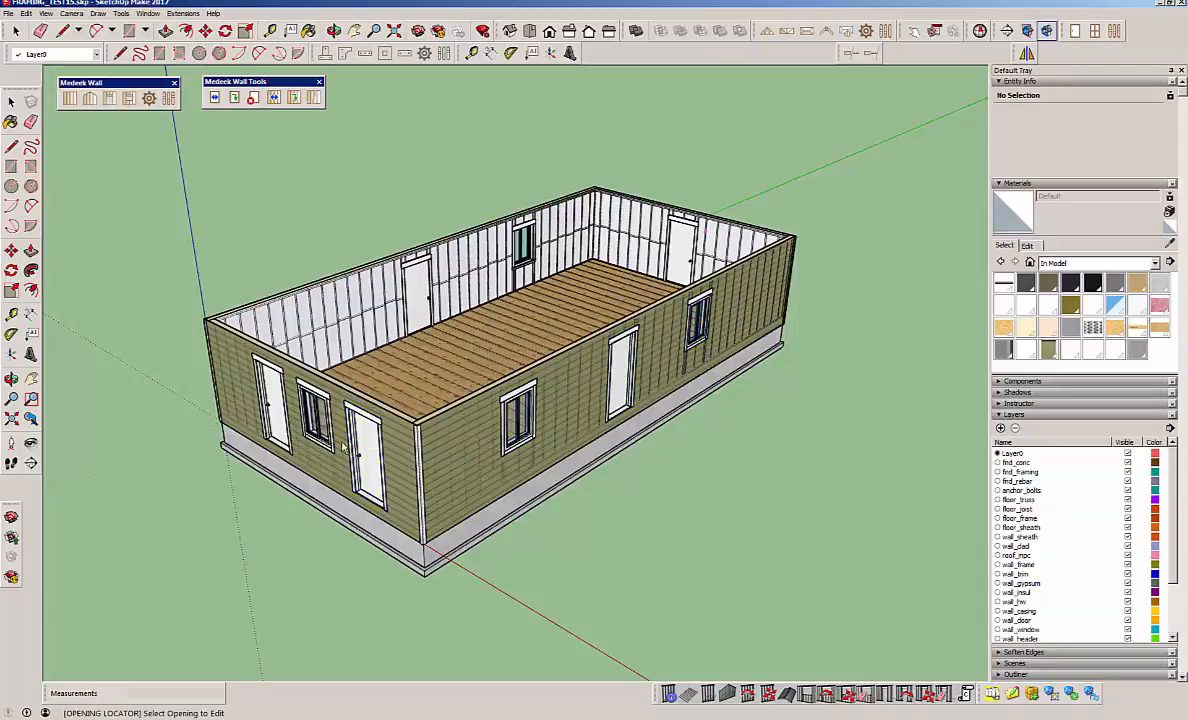
pyautogui.click(316, 425)
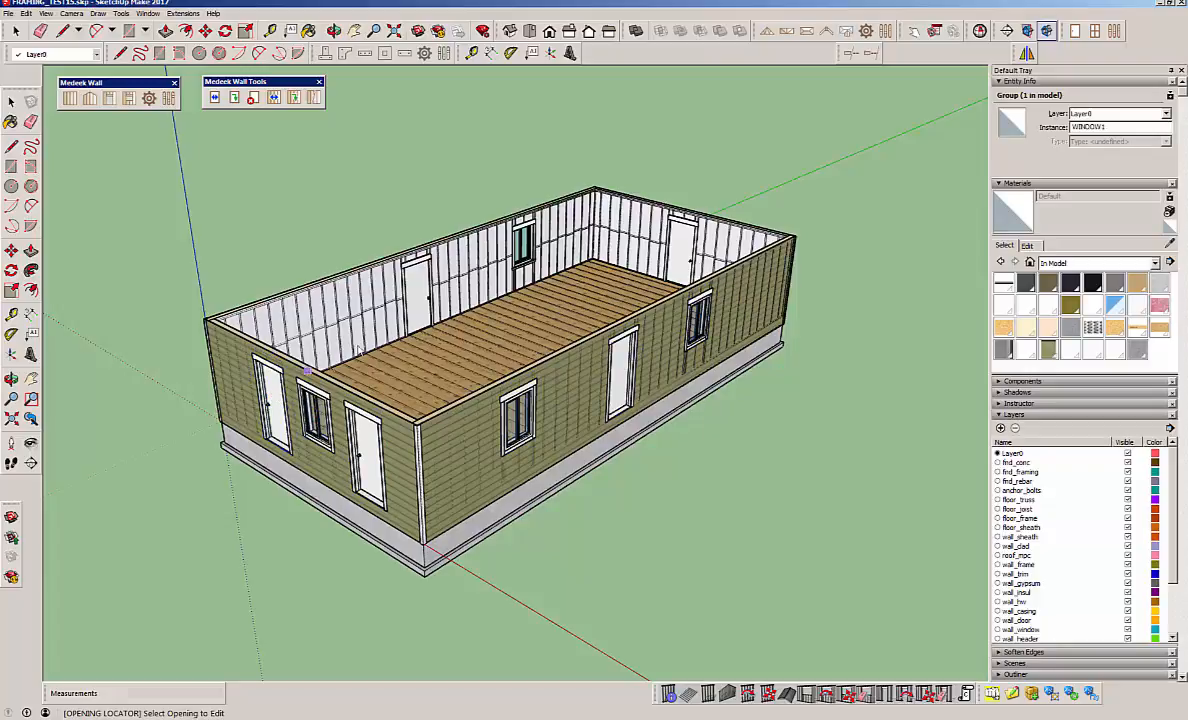
pyautogui.click(422, 292)
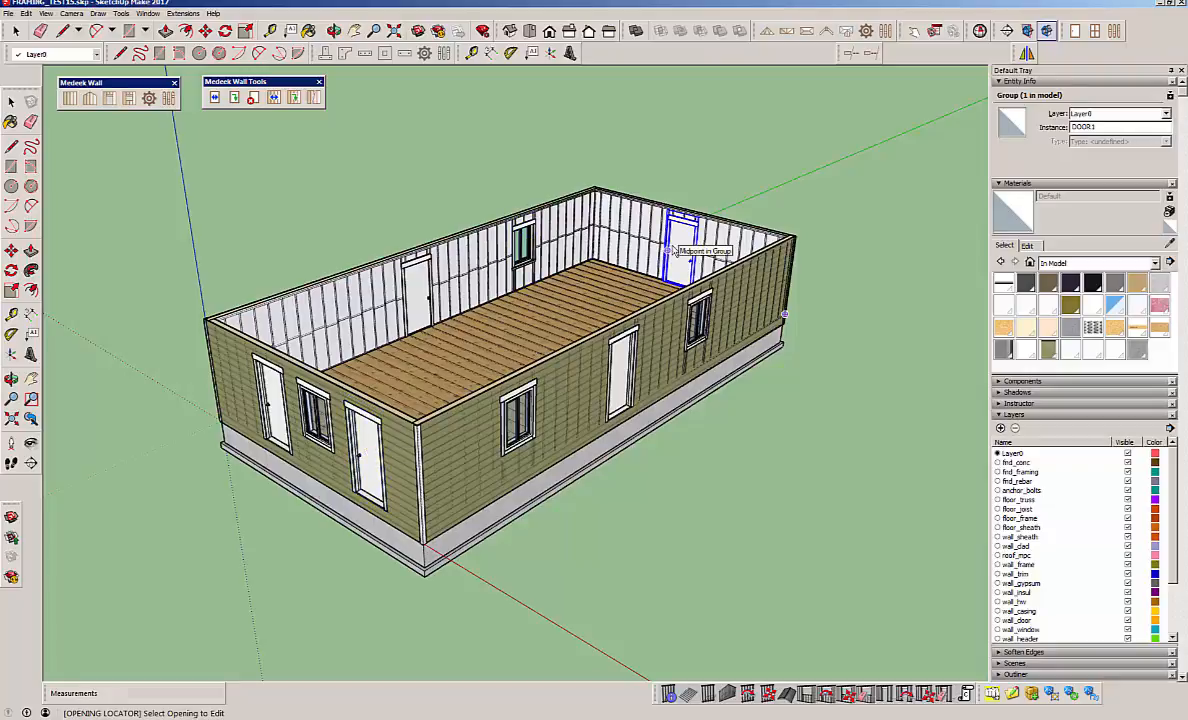
pyautogui.click(622, 369)
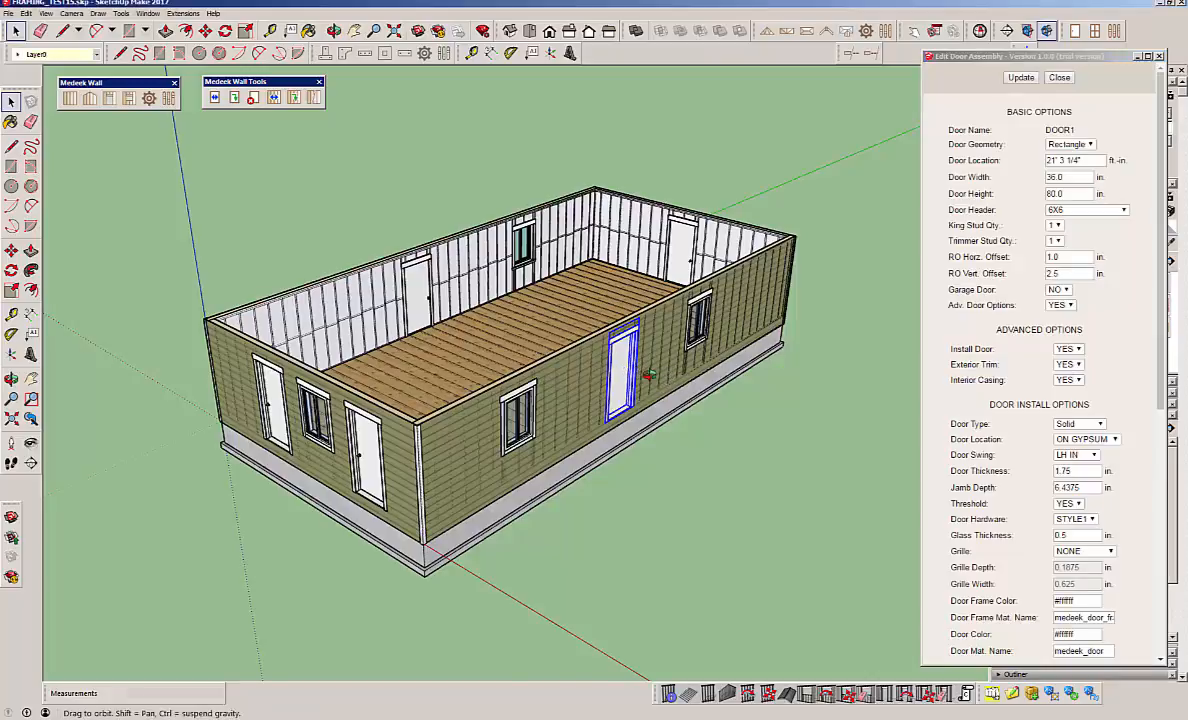
pyautogui.moveTo(650, 375); pyautogui.dragTo(455, 372, button='middle')
pyautogui.scroll(4, 617, 400)
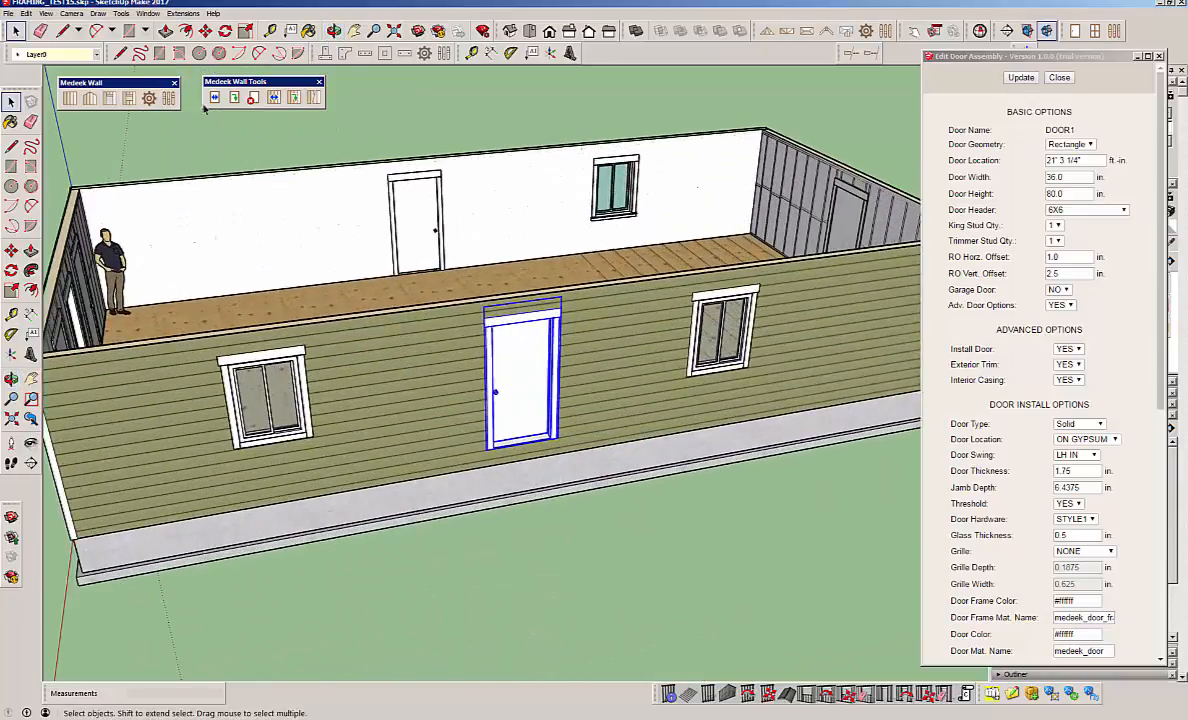
# Review the long wall door's settings, set its advanced door options to NO and update the opening.
pyautogui.click(984, 56)
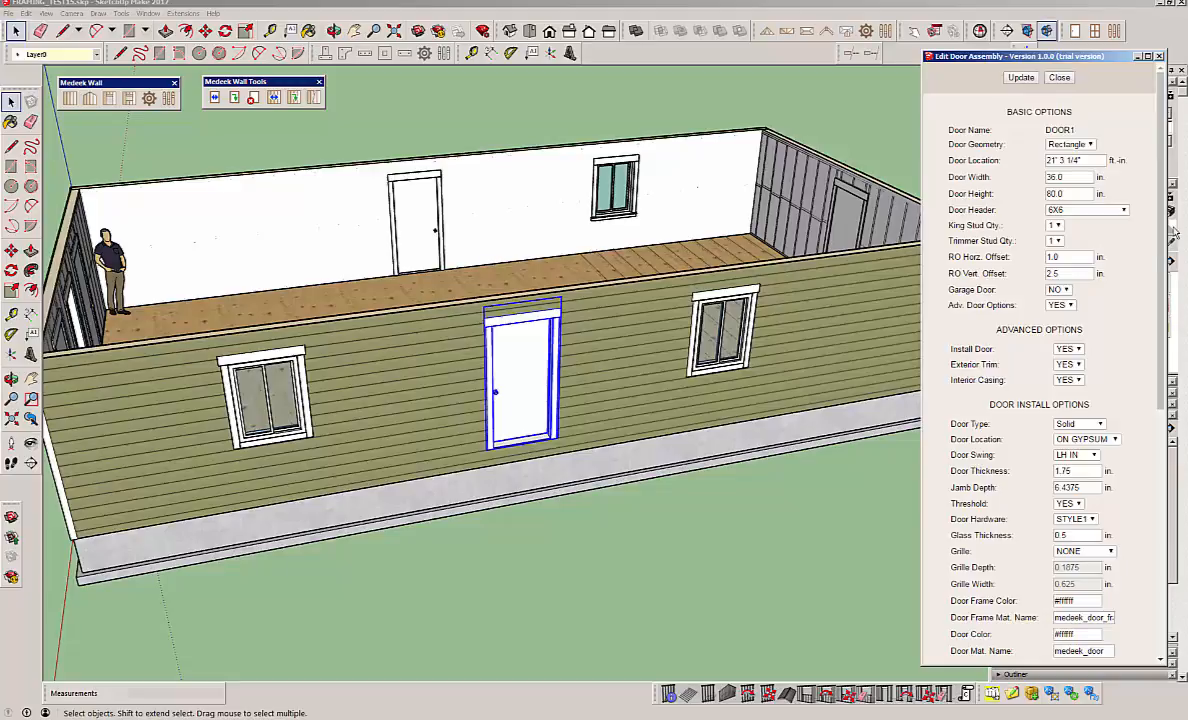
pyautogui.scroll(-5, 1161, 230)
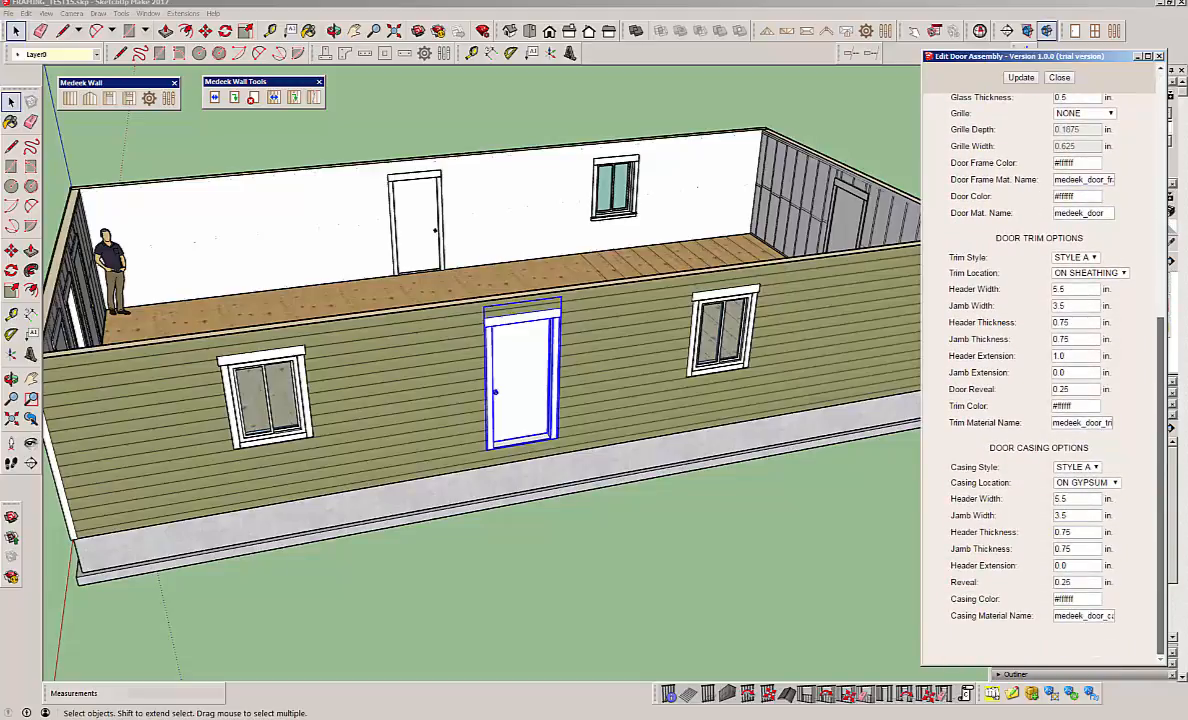
pyautogui.scroll(6, 1165, 230)
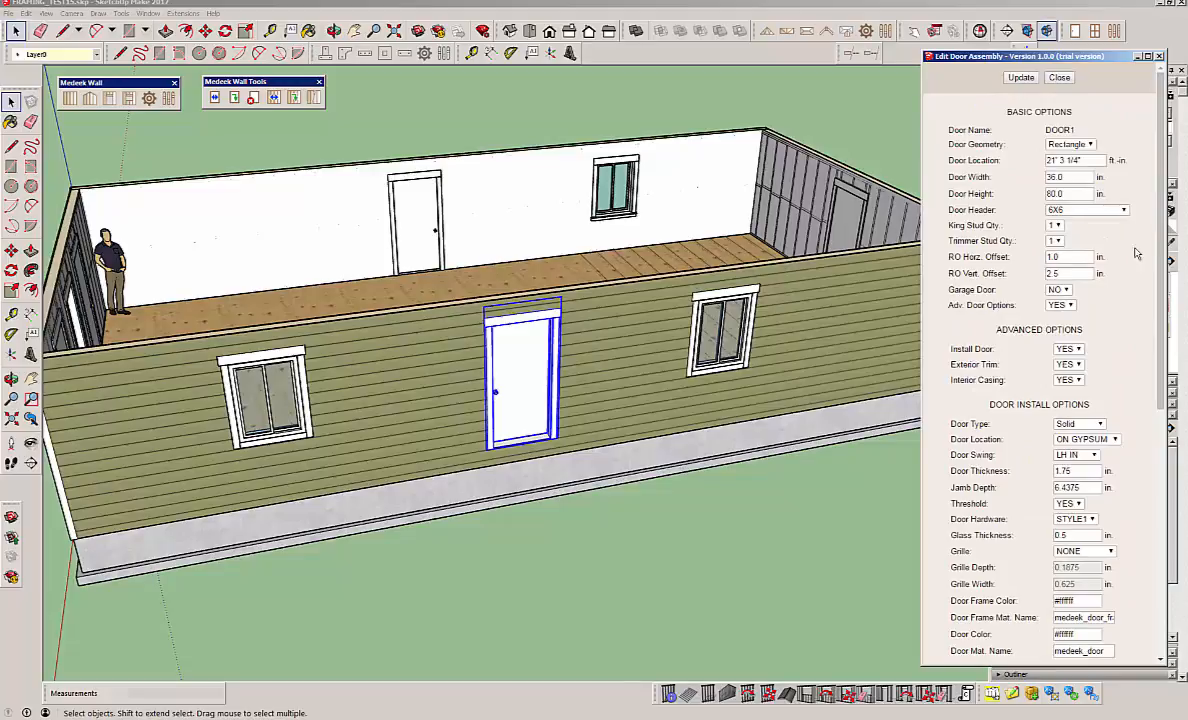
pyautogui.click(1062, 305)
pyautogui.click(1057, 327)
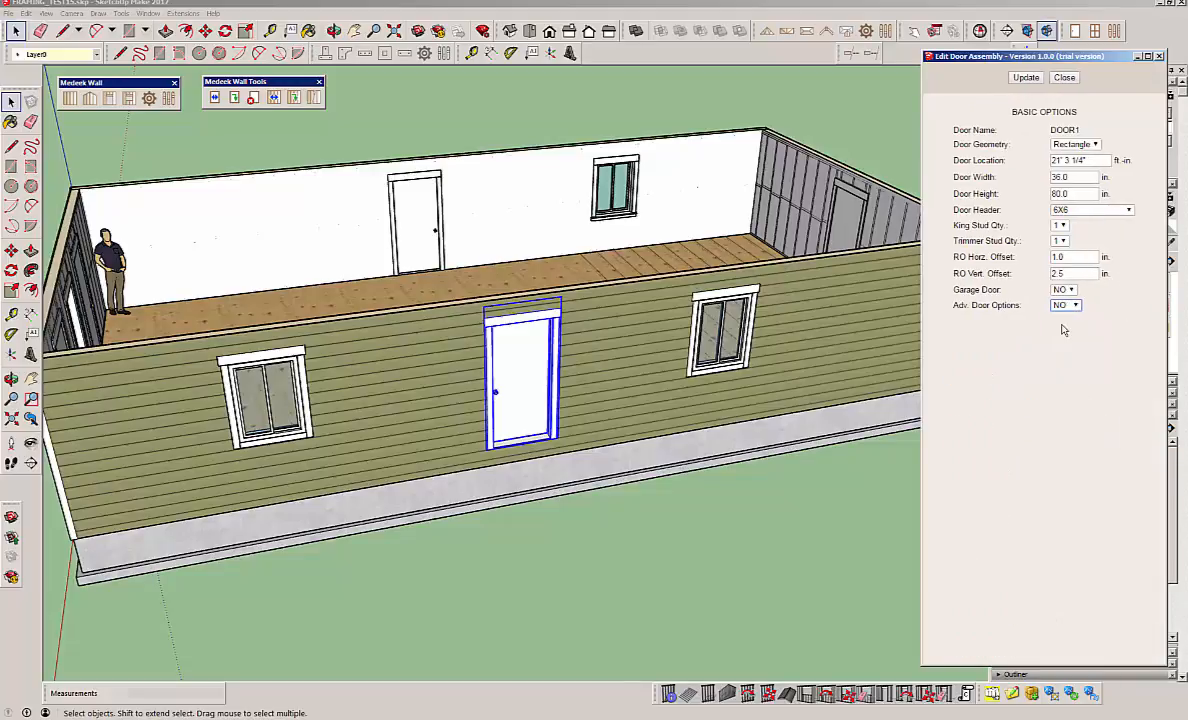
pyautogui.click(1024, 80)
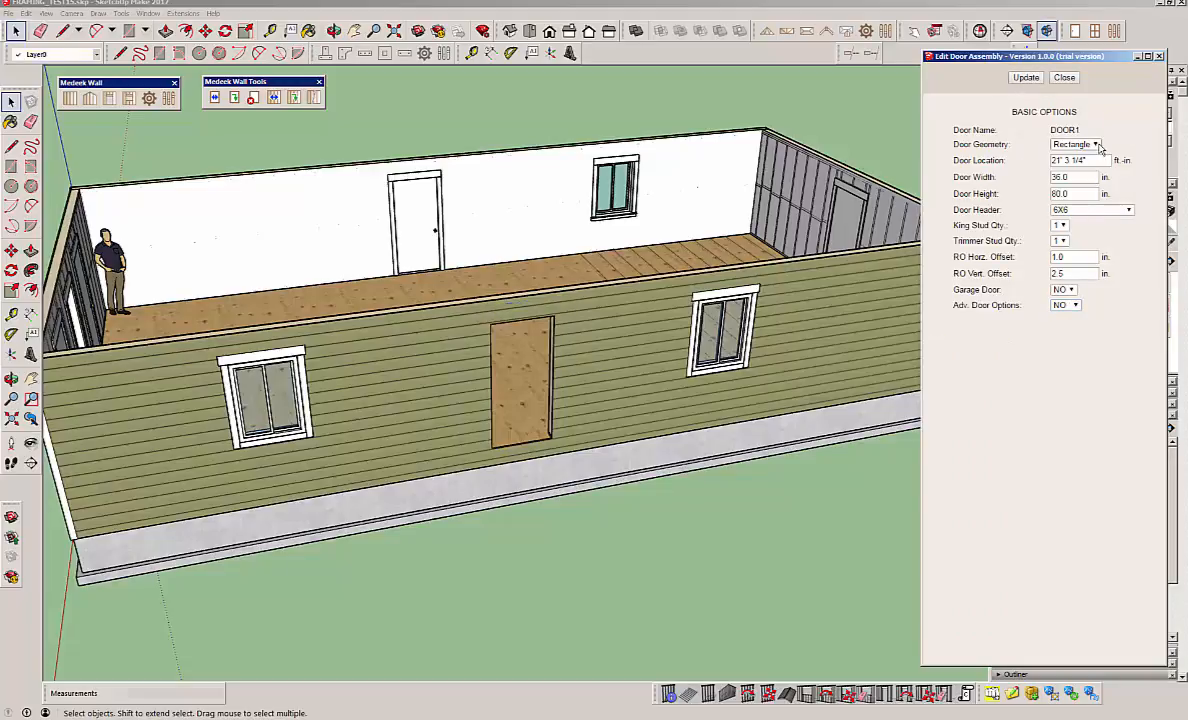
pyautogui.moveTo(579, 411); pyautogui.dragTo(1160, 400, button='middle')
pyautogui.scroll(5, 620, 295)
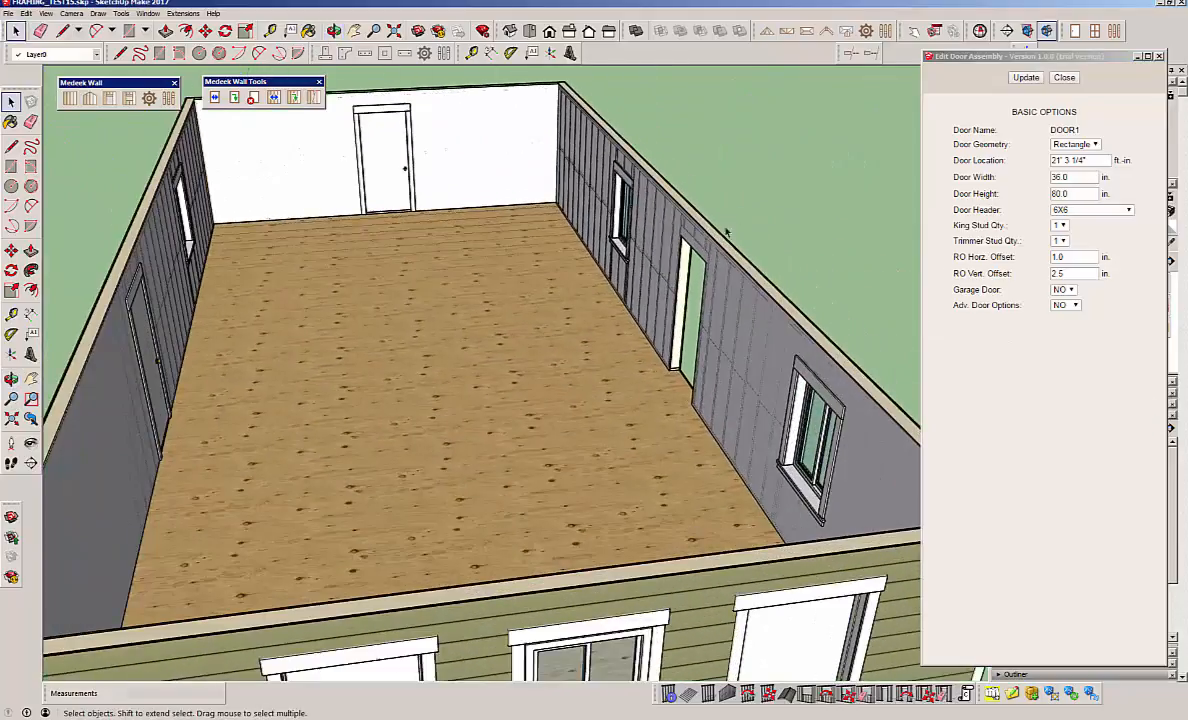
pyautogui.scroll(-5, 624, 301)
pyautogui.moveTo(530, 297); pyautogui.dragTo(458, 361, button='middle')
pyautogui.scroll(4, 415, 331)
pyautogui.scroll(2, 415, 331)
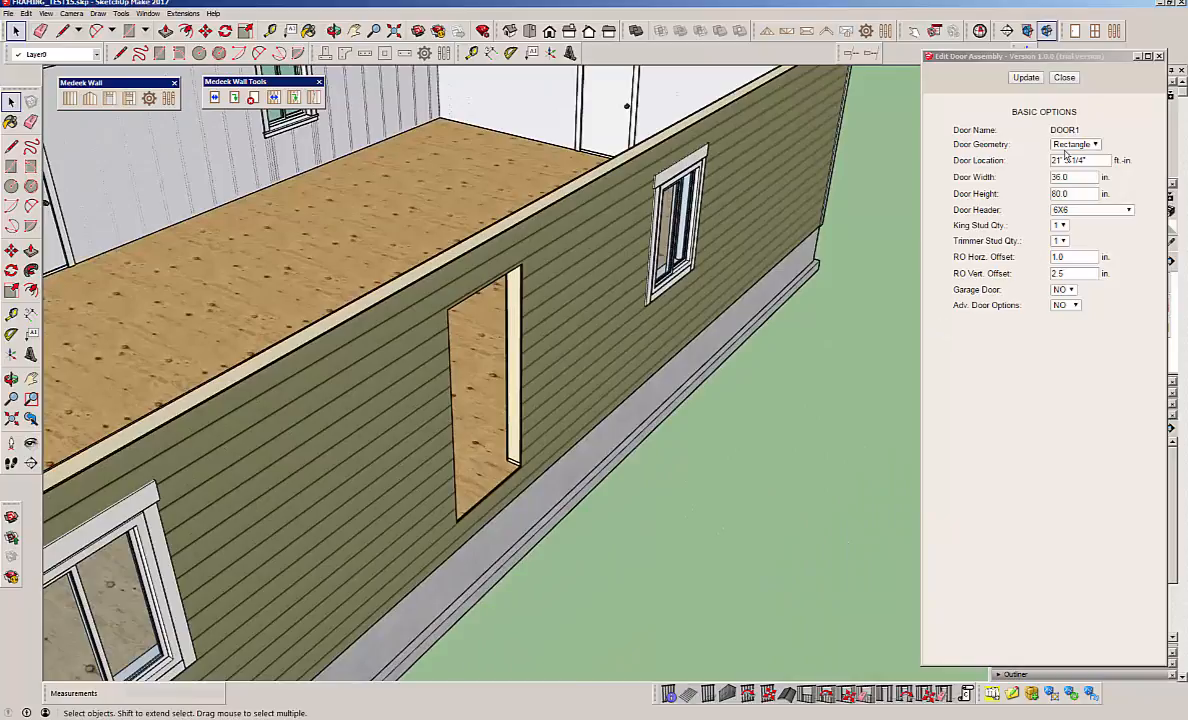
# Set the door's advanced options back to YES and update the opening.
pyautogui.click(1070, 305)
pyautogui.click(1068, 316)
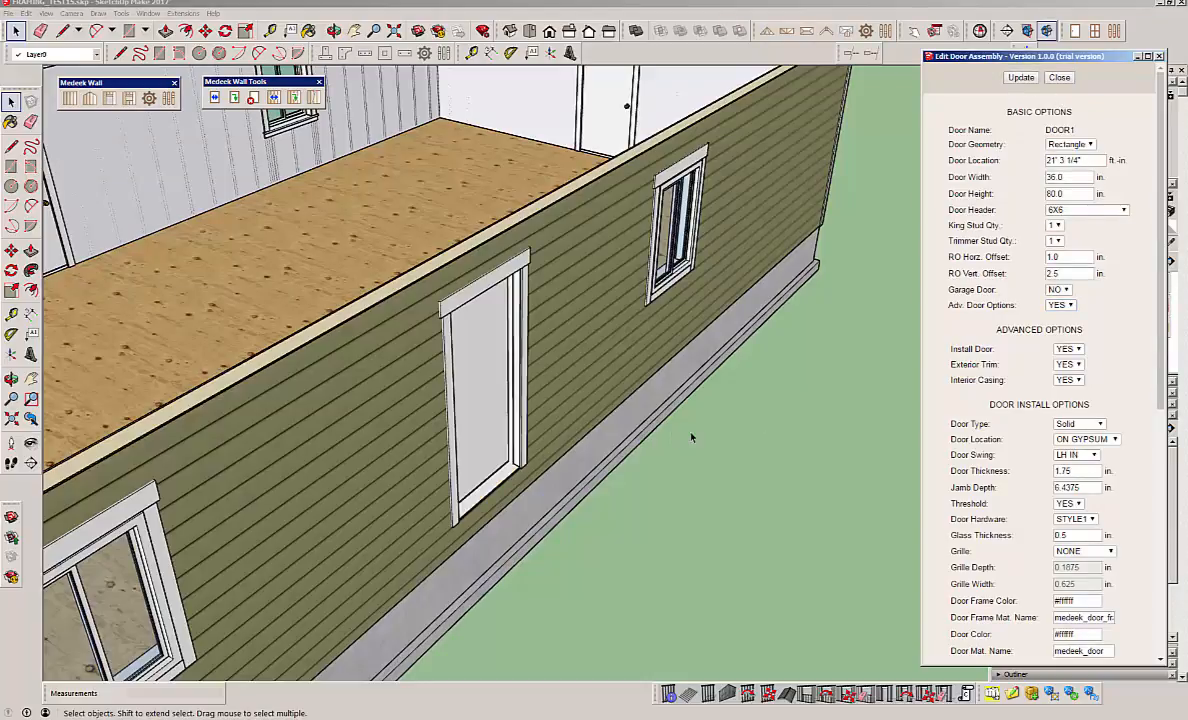
pyautogui.moveTo(691, 437); pyautogui.dragTo(545, 399, button='middle')
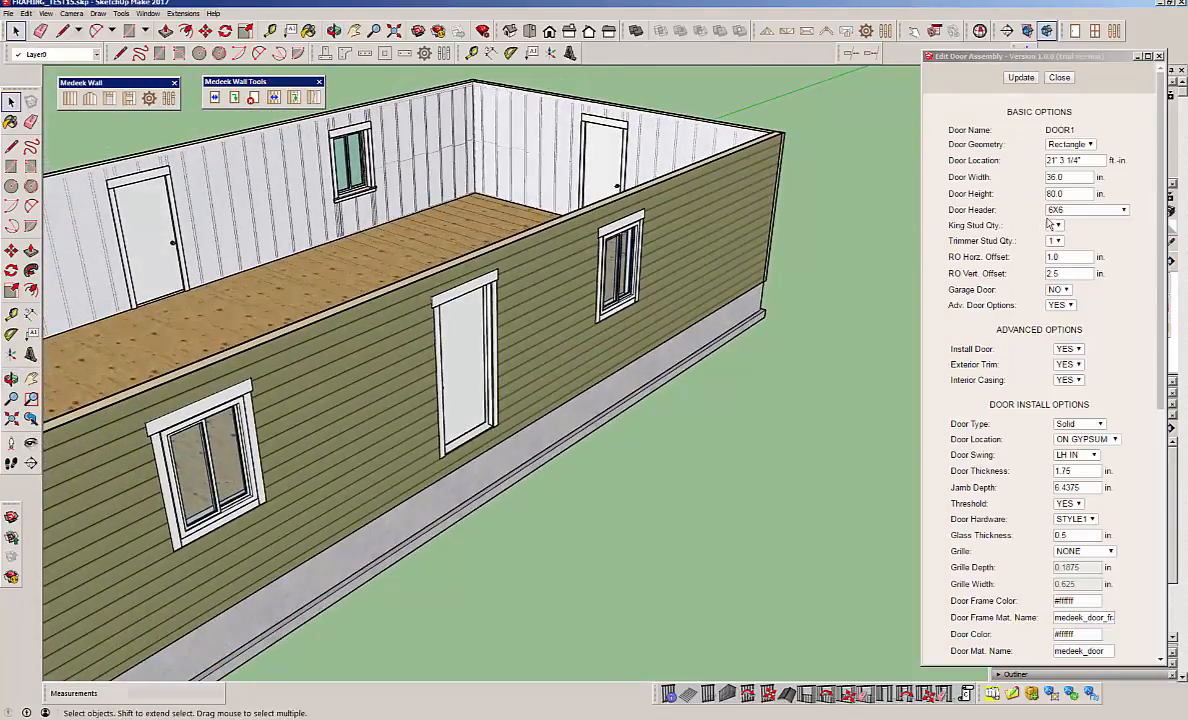
# Set the long wall door's location to 20' and update the door.
pyautogui.click(1005, 158)
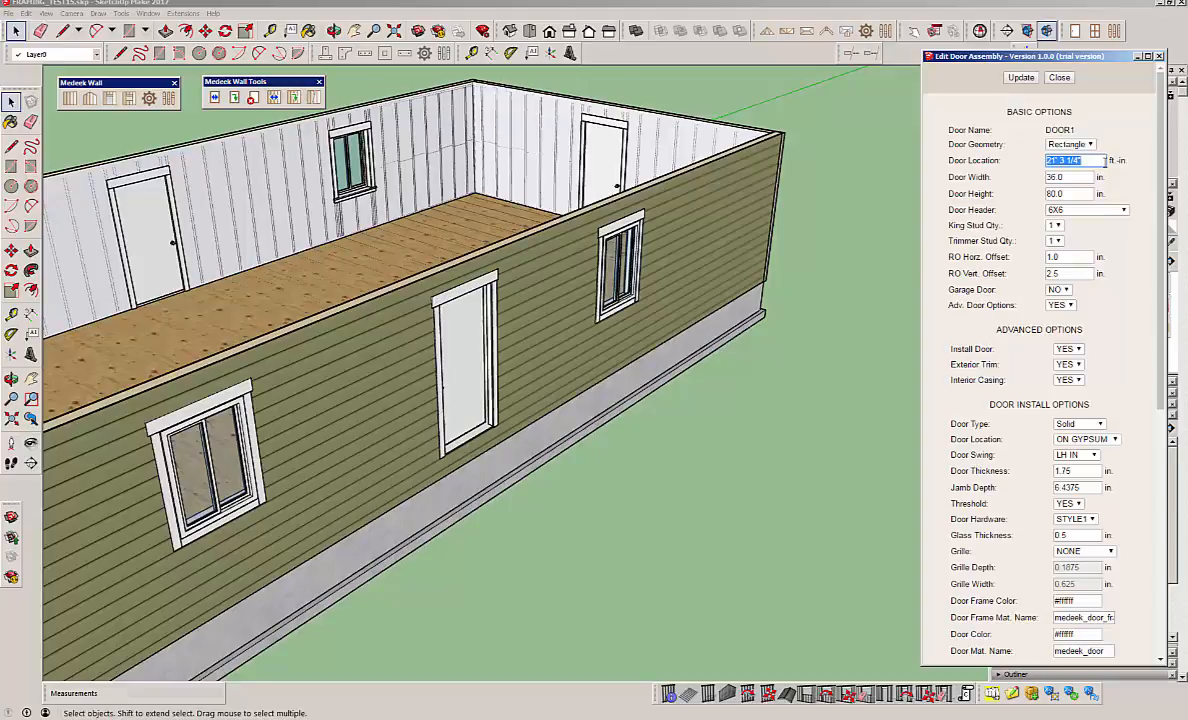
pyautogui.moveTo(630, 381); pyautogui.dragTo(236, 594, button='middle')
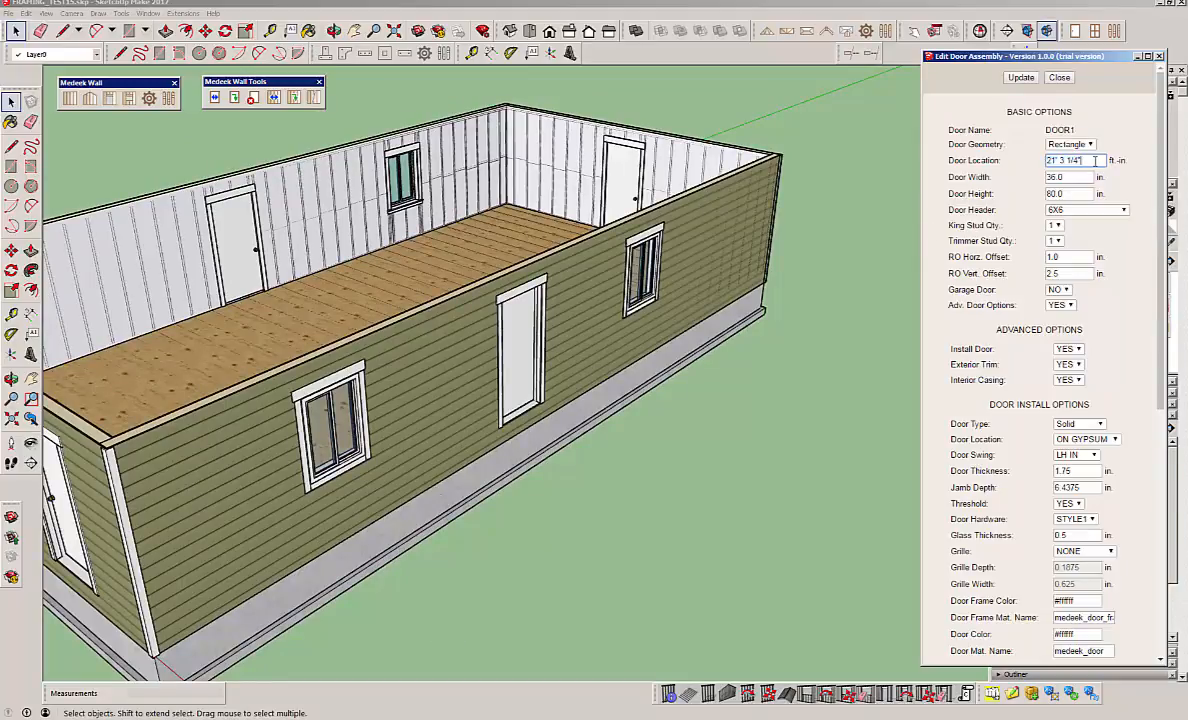
pyautogui.write('20')
pyautogui.click(1021, 78)
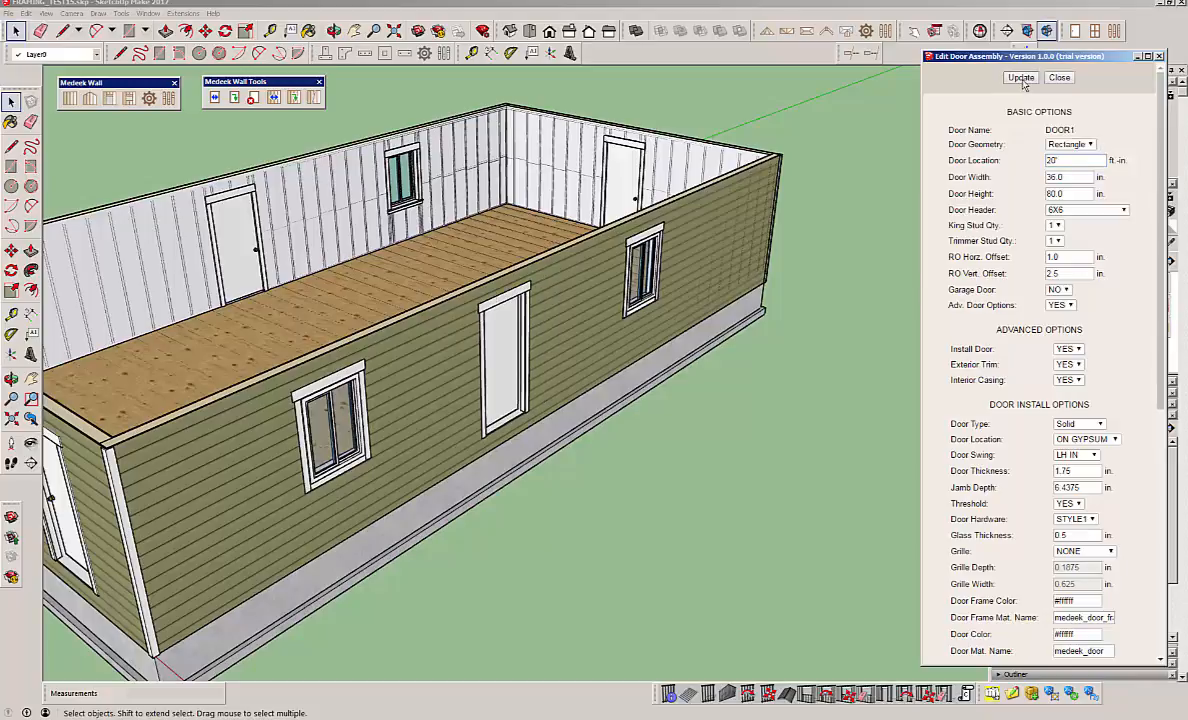
# Change the door type to Half Glass and give it a STANDARD grille.
pyautogui.scroll(5, 286, 360)
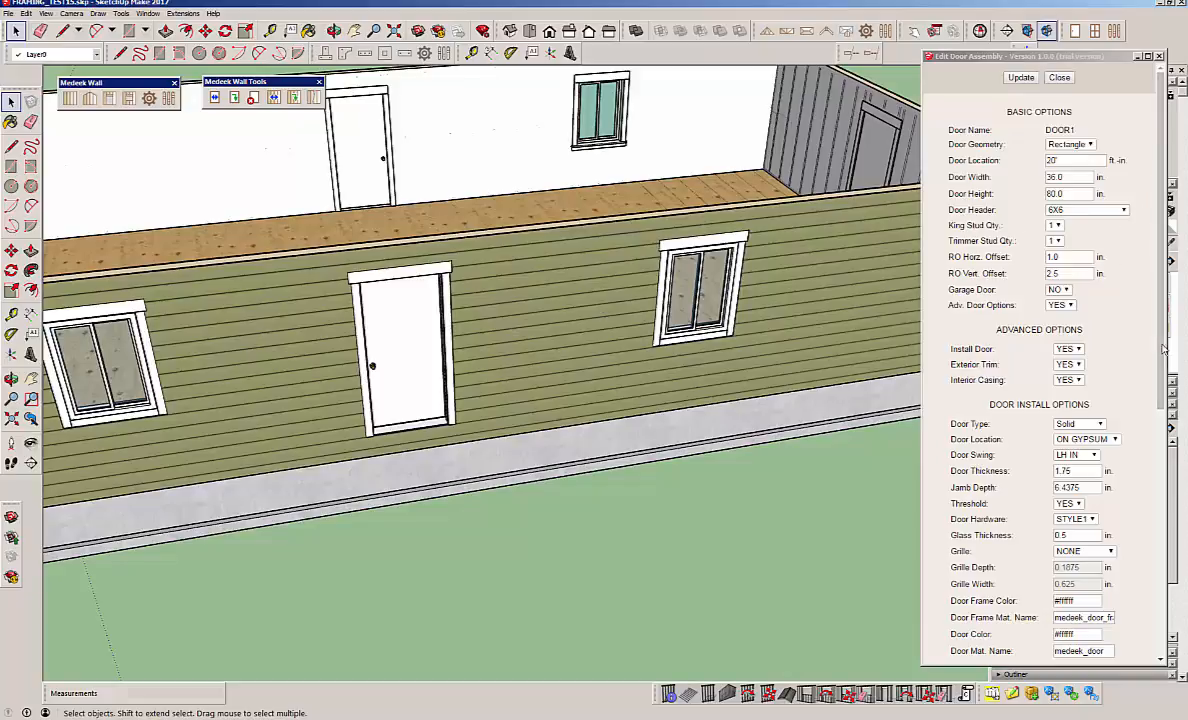
pyautogui.scroll(-3, 1163, 348)
pyautogui.click(1097, 253)
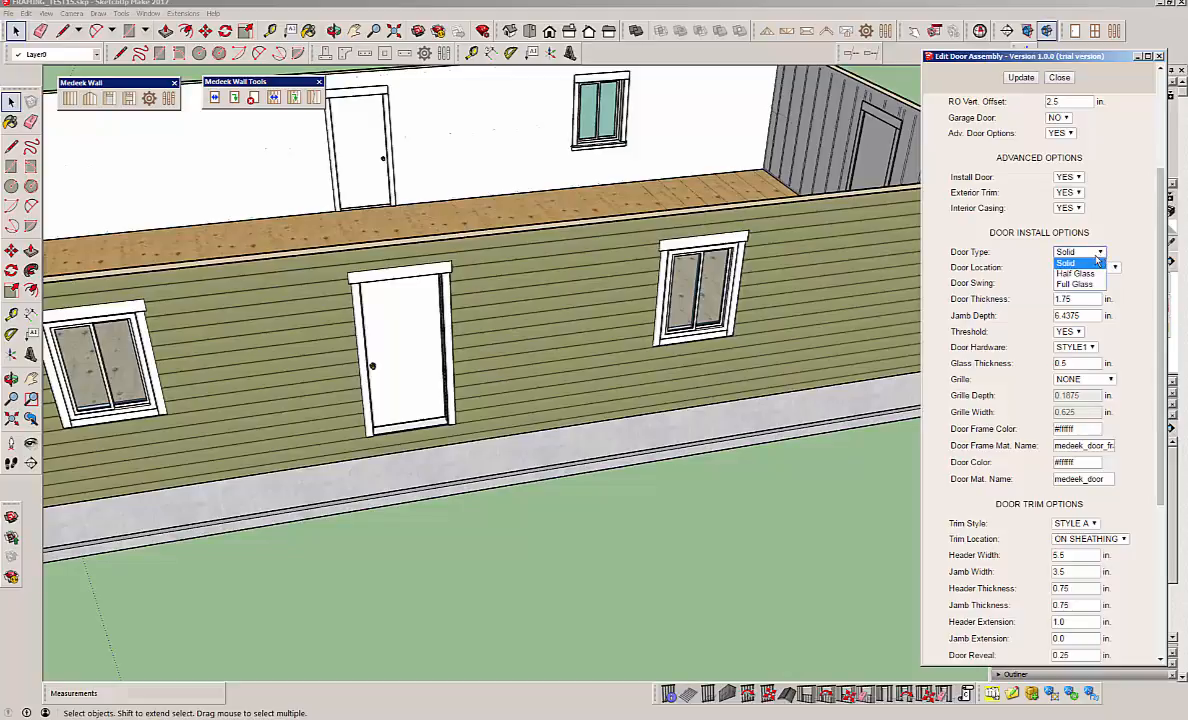
pyautogui.click(1093, 275)
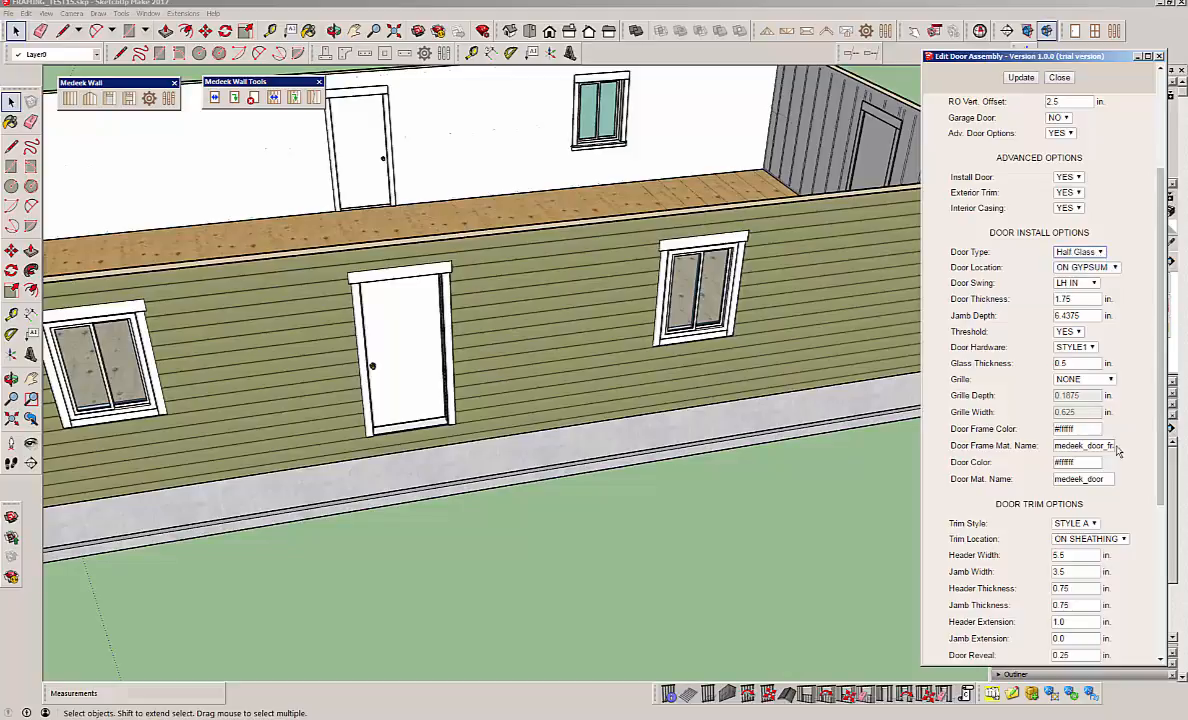
pyautogui.click(1111, 380)
pyautogui.click(1080, 400)
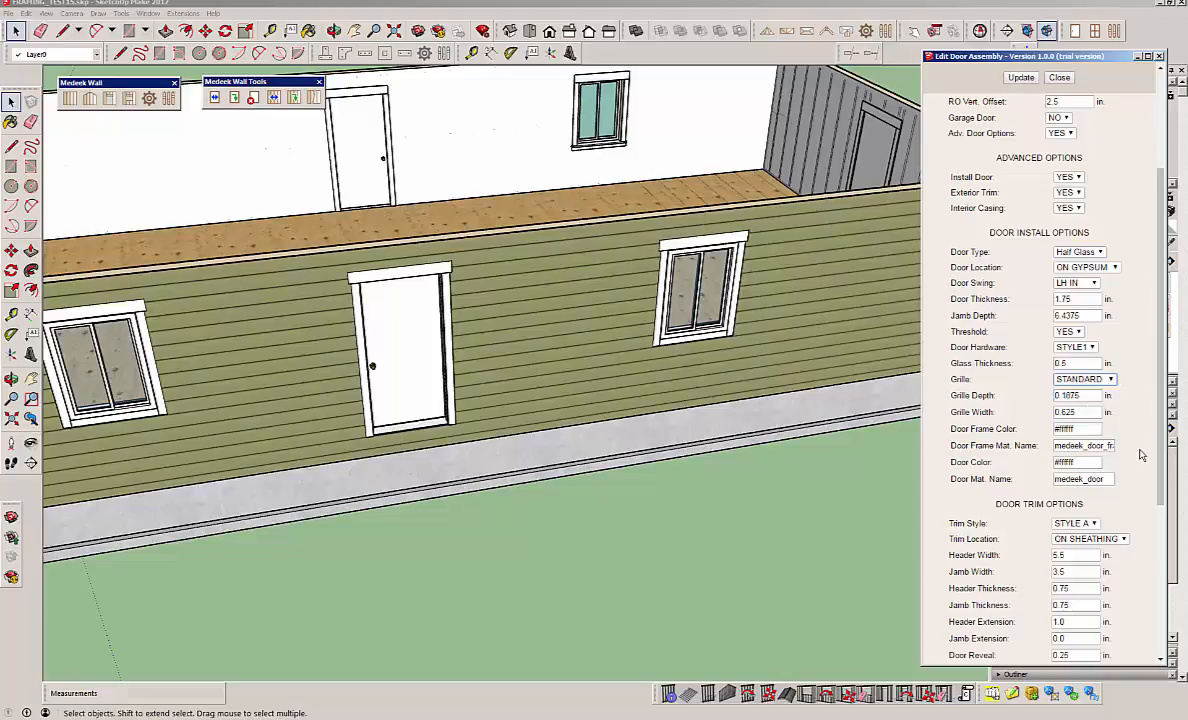
pyautogui.scroll(-5, 1140, 455)
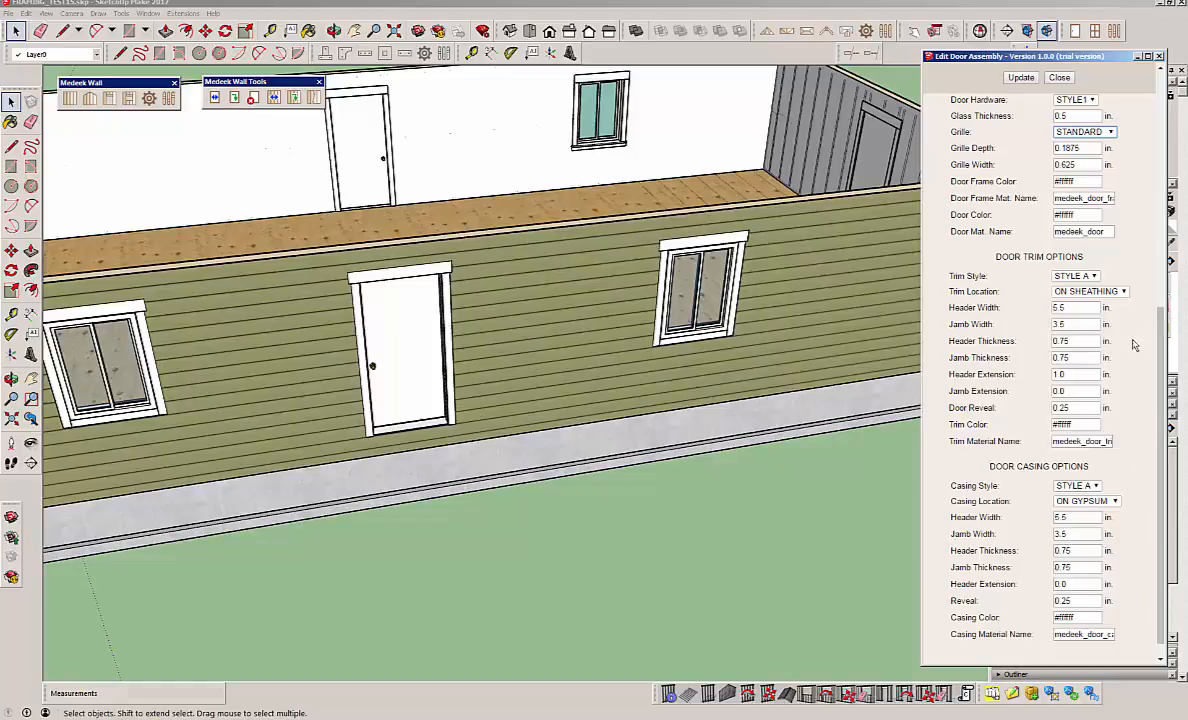
# Set the door width to 32 in and update the door assembly.
pyautogui.moveTo(1157, 328); pyautogui.dragTo(1157, 118)
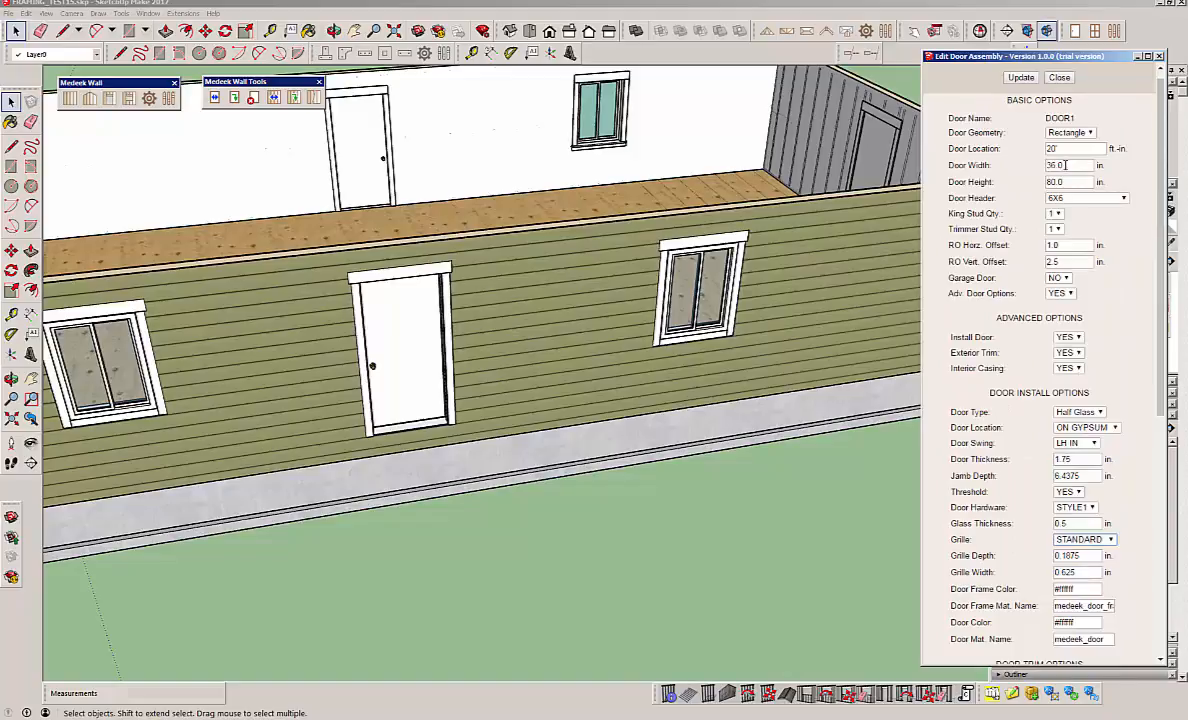
pyautogui.doubleClick(1066, 165)
pyautogui.write('32')
pyautogui.click(1021, 79)
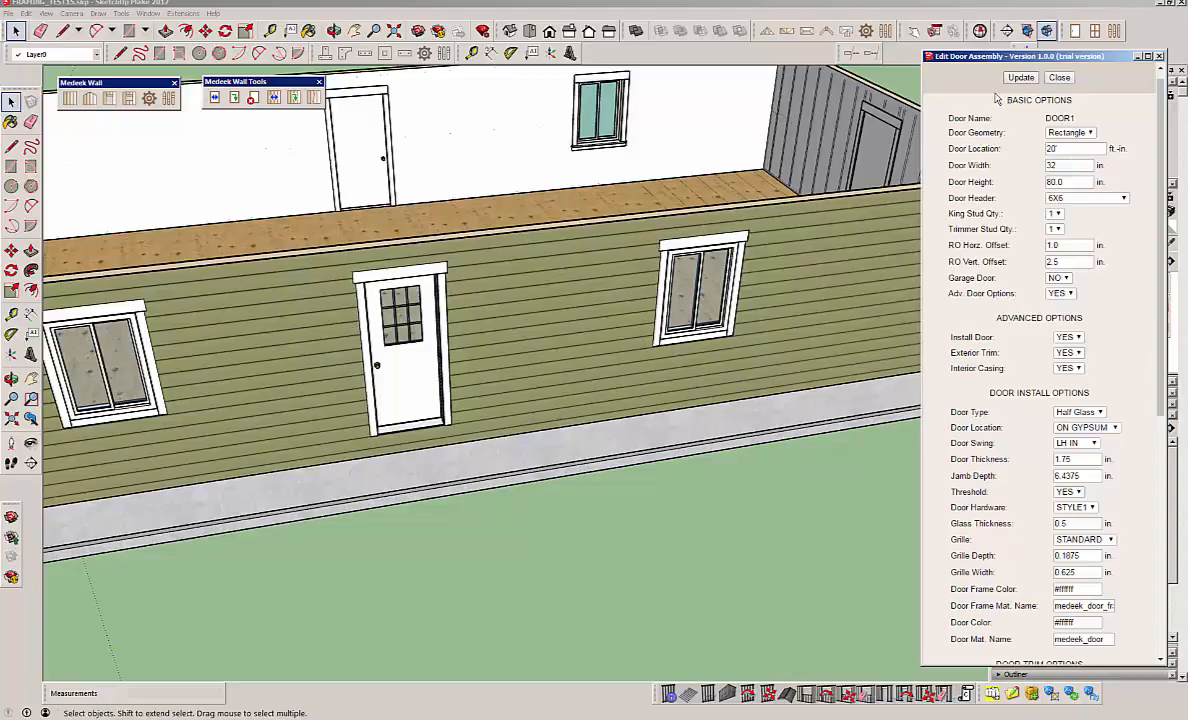
pyautogui.moveTo(346, 346); pyautogui.dragTo(545, 405, button='middle')
pyautogui.scroll(6, 650, 367)
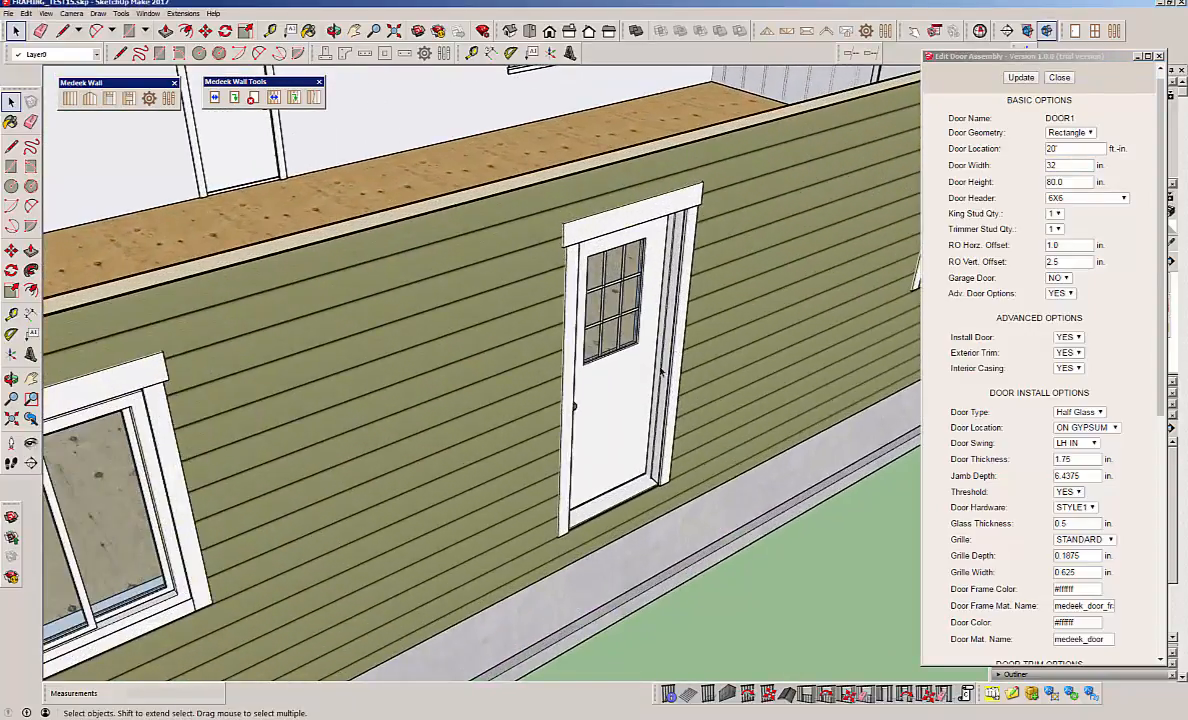
pyautogui.moveTo(672, 487); pyautogui.dragTo(379, 298, button='middle')
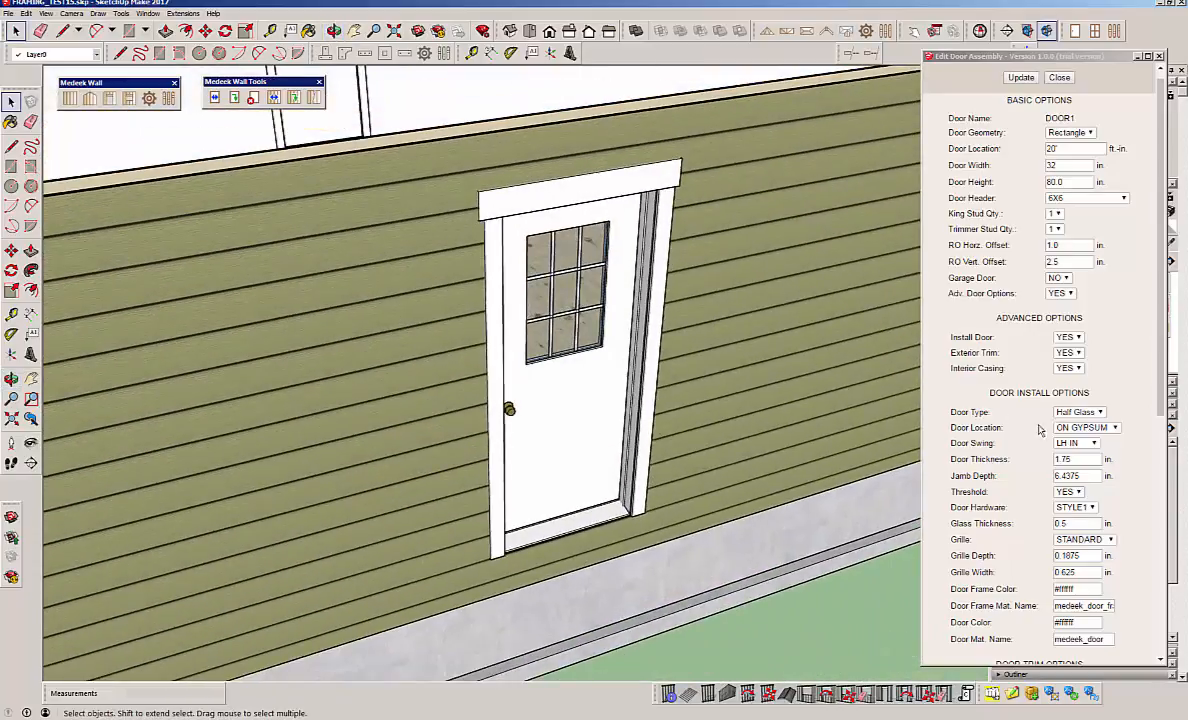
# Set the door swing to RH IN and the door hardware to STYLE3, and update the door.
pyautogui.click(1097, 447)
pyautogui.click(1097, 447)
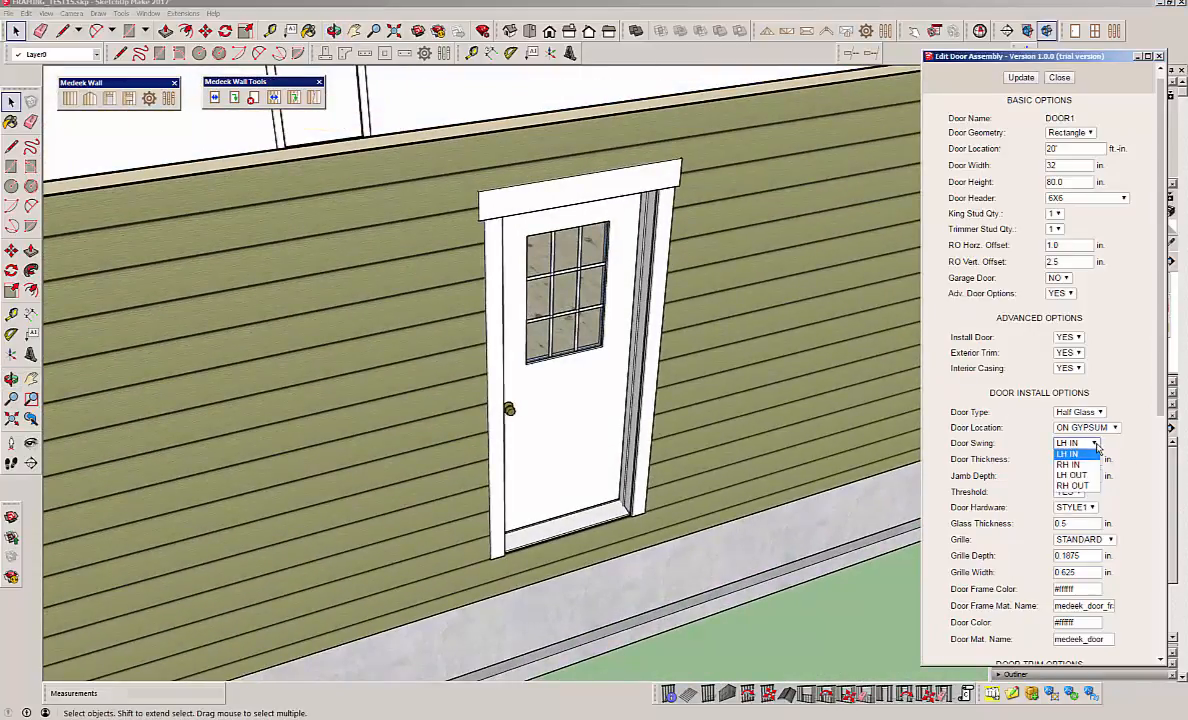
pyautogui.click(1070, 467)
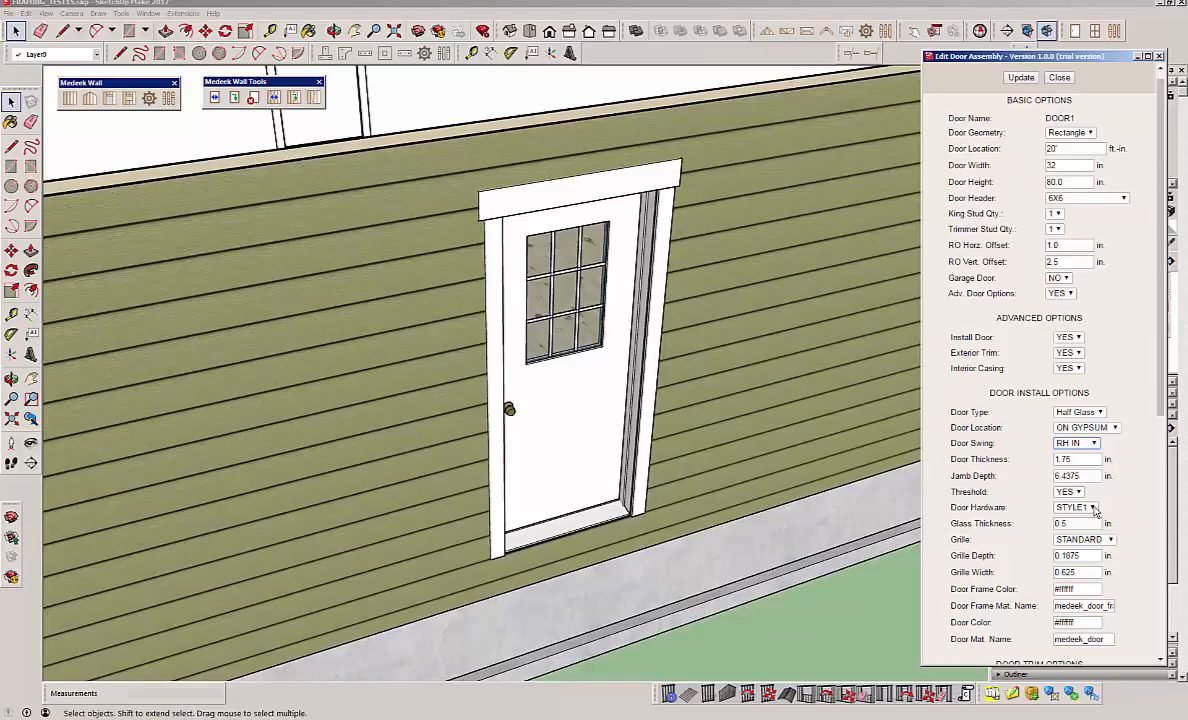
pyautogui.click(1090, 507)
pyautogui.click(1080, 550)
pyautogui.moveTo(681, 442); pyautogui.dragTo(586, 366, button='middle')
pyautogui.scroll(-10, 586, 366)
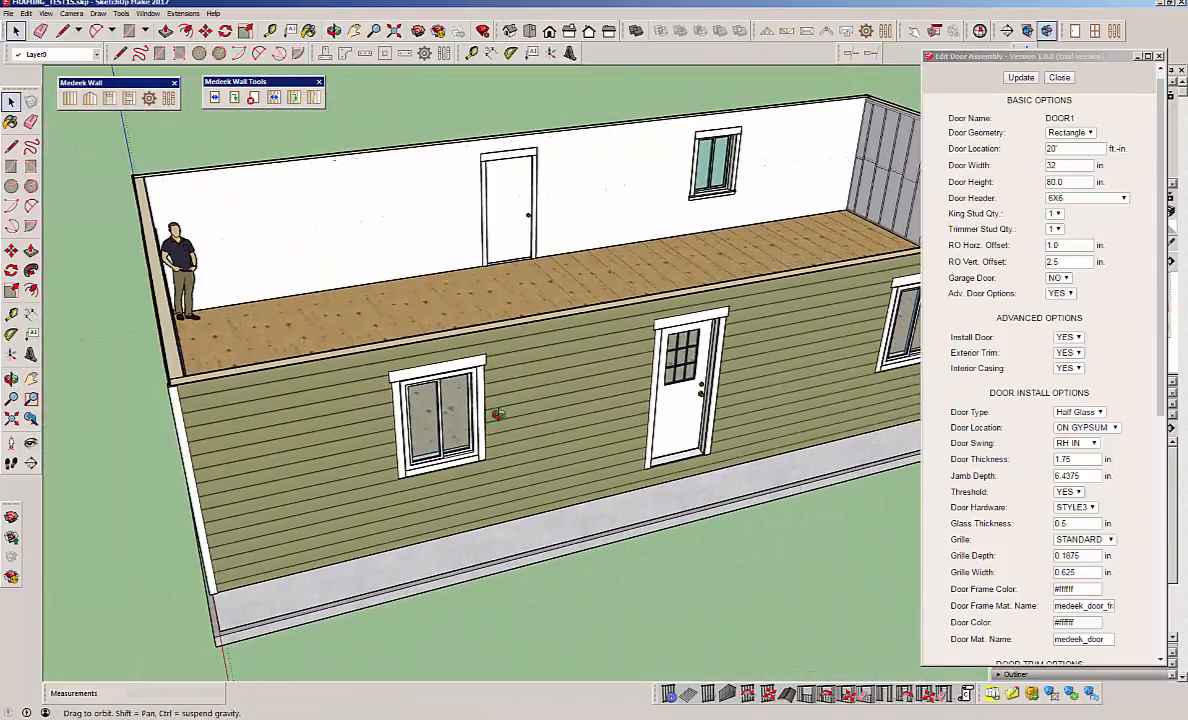
pyautogui.moveTo(498, 414); pyautogui.dragTo(637, 375, button='middle')
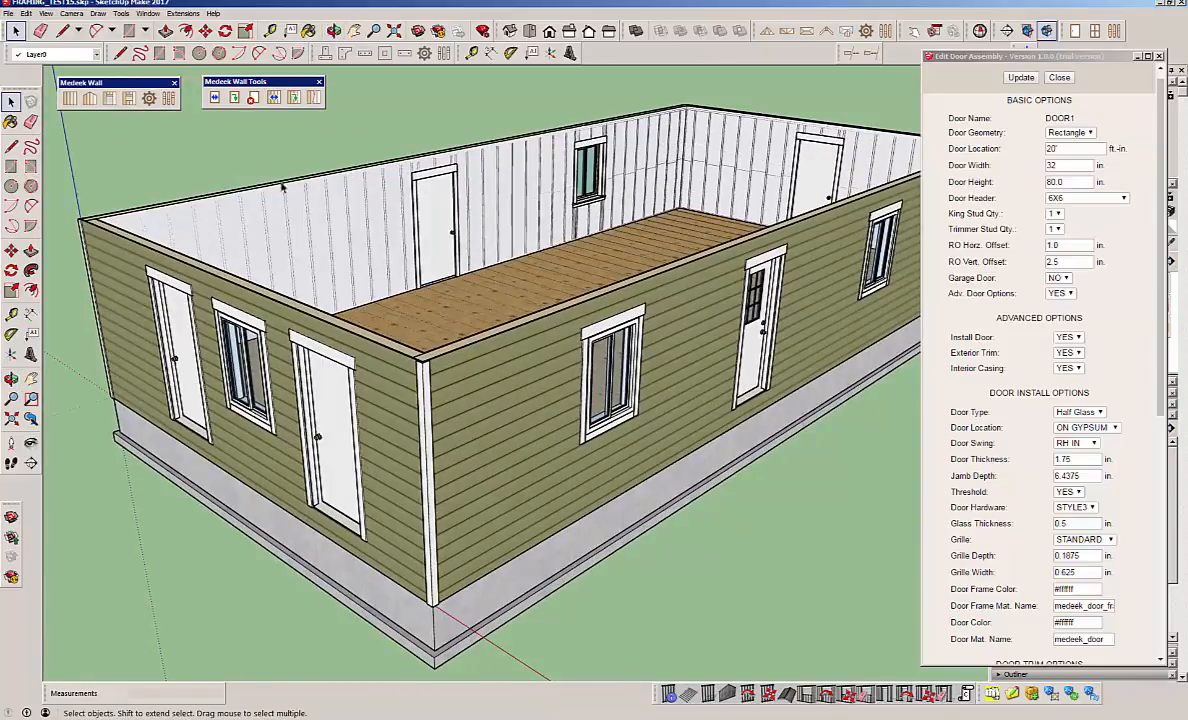
# Open the end wall's door nearest the corner for editing and place its dialog beside the first door's dialog.
pyautogui.scroll(-1, 283, 187)
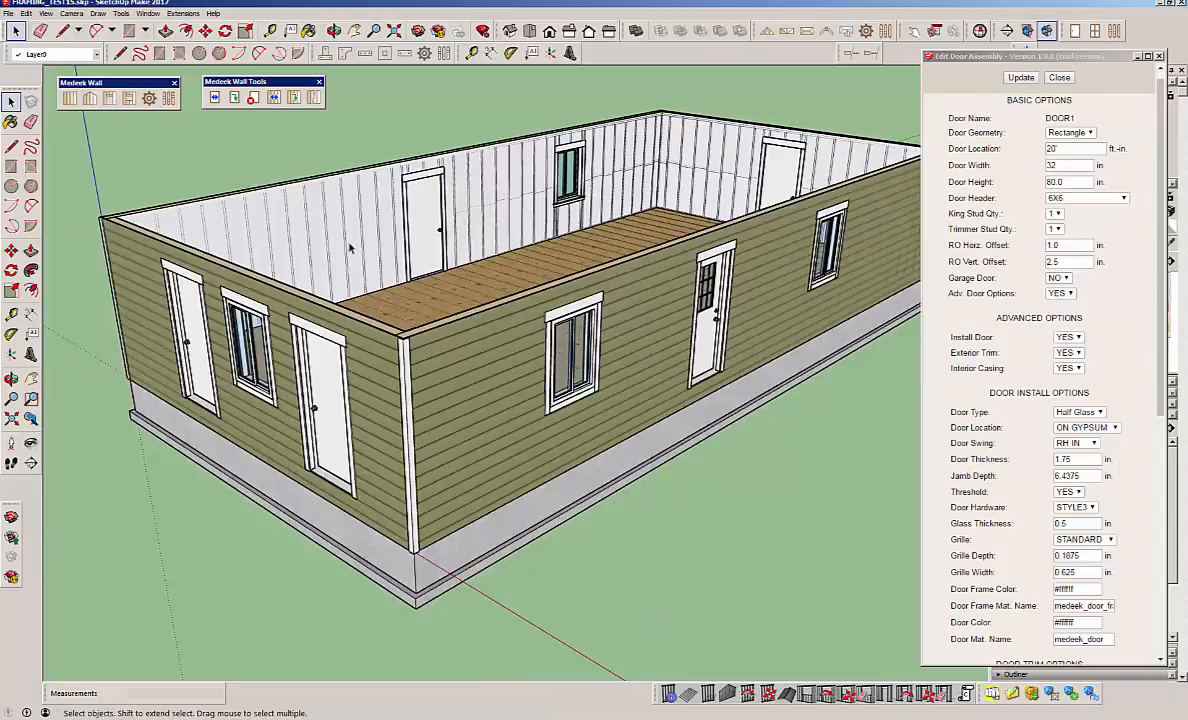
pyautogui.click(215, 97)
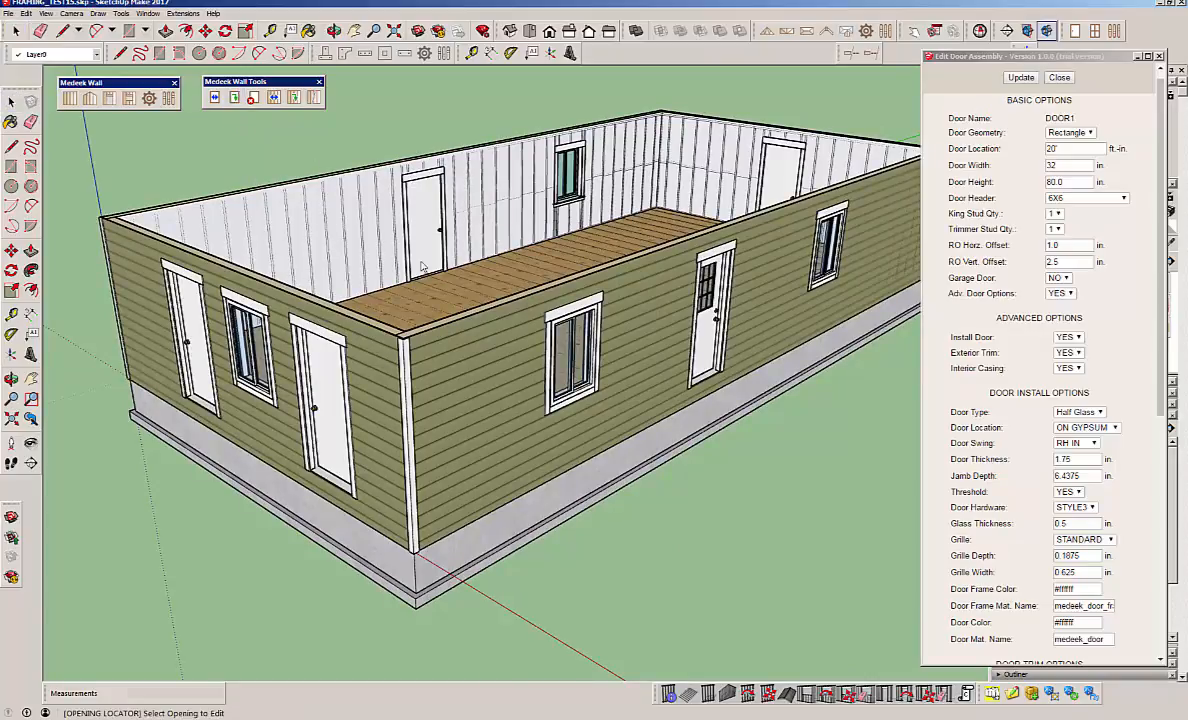
pyautogui.click(318, 342)
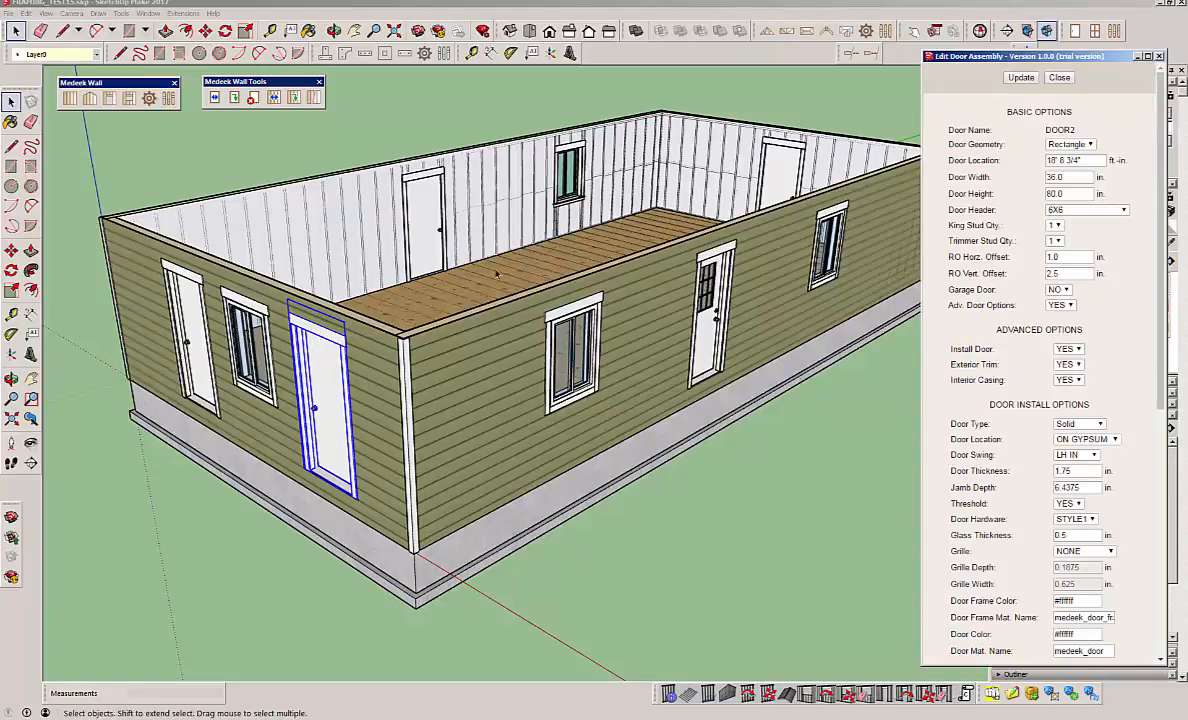
pyautogui.moveTo(980, 60); pyautogui.dragTo(767, 75)
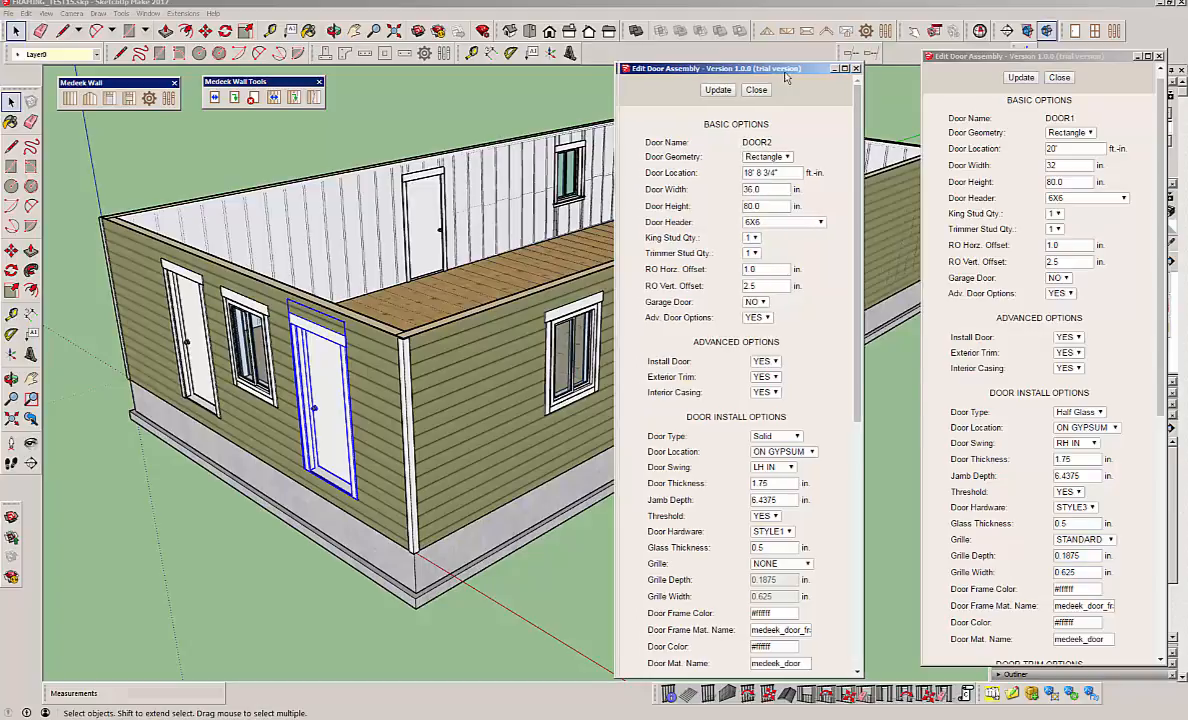
# Set the end wall corner door's type to Full Glass and its grille to STANDARD.
pyautogui.moveTo(721, 72); pyautogui.dragTo(604, 61)
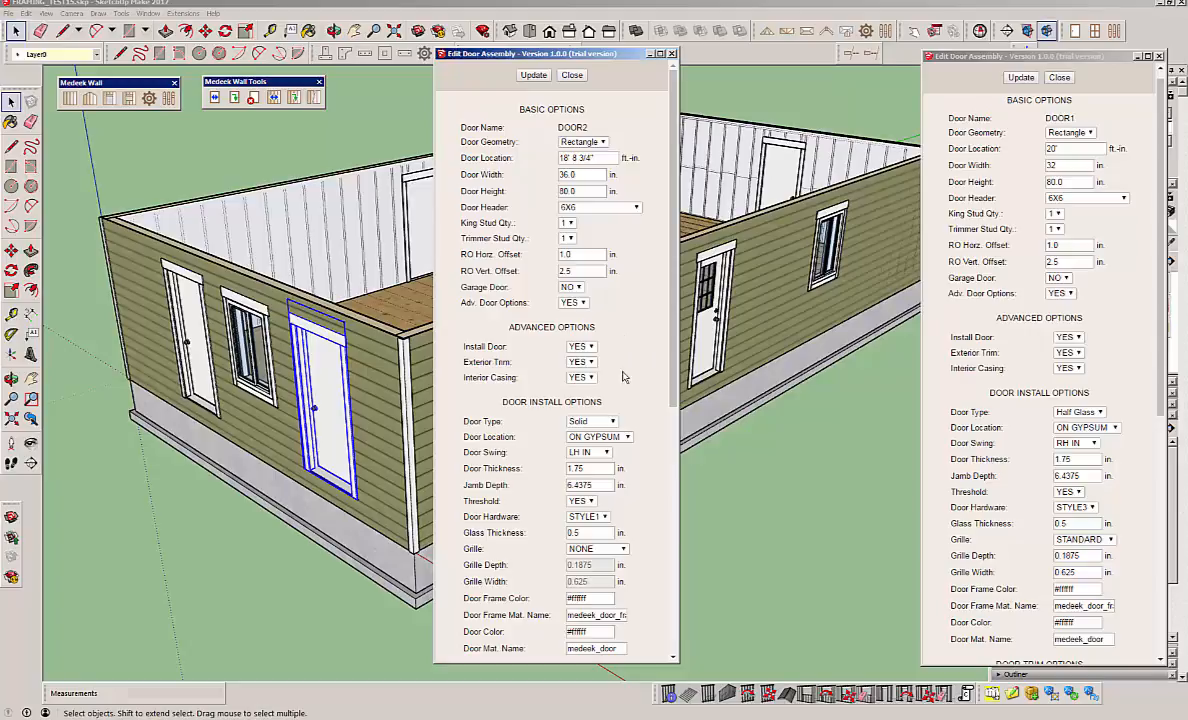
pyautogui.moveTo(676, 365); pyautogui.dragTo(678, 453)
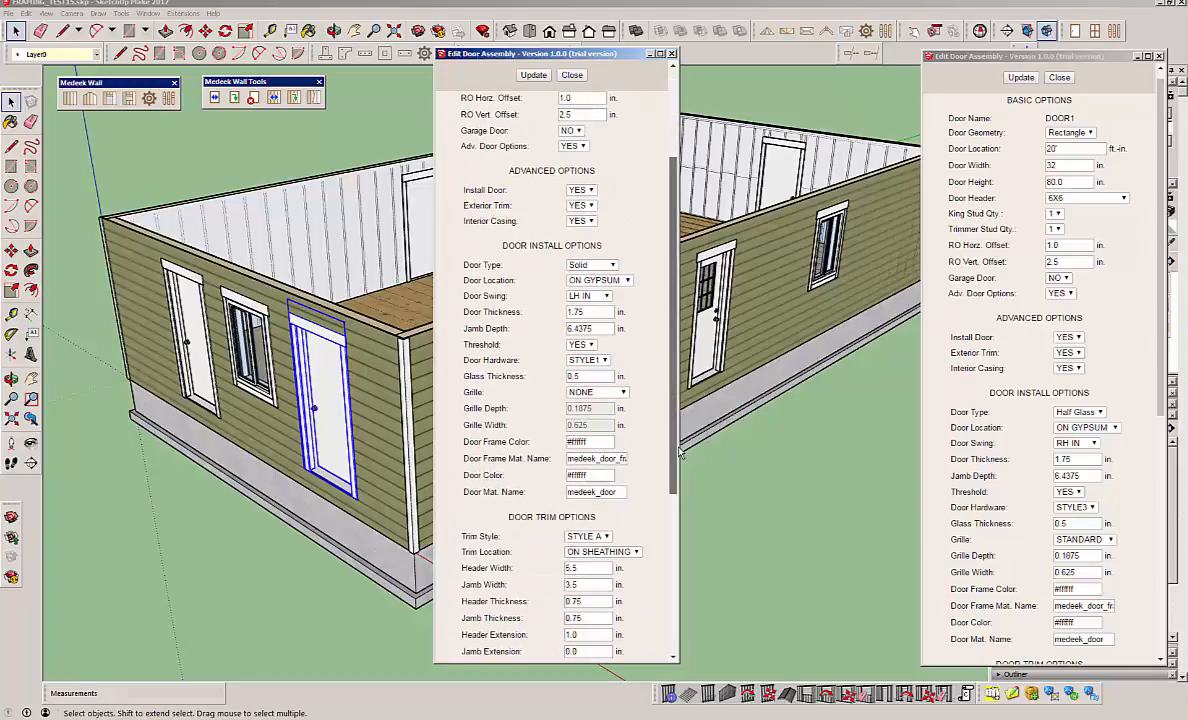
pyautogui.click(610, 266)
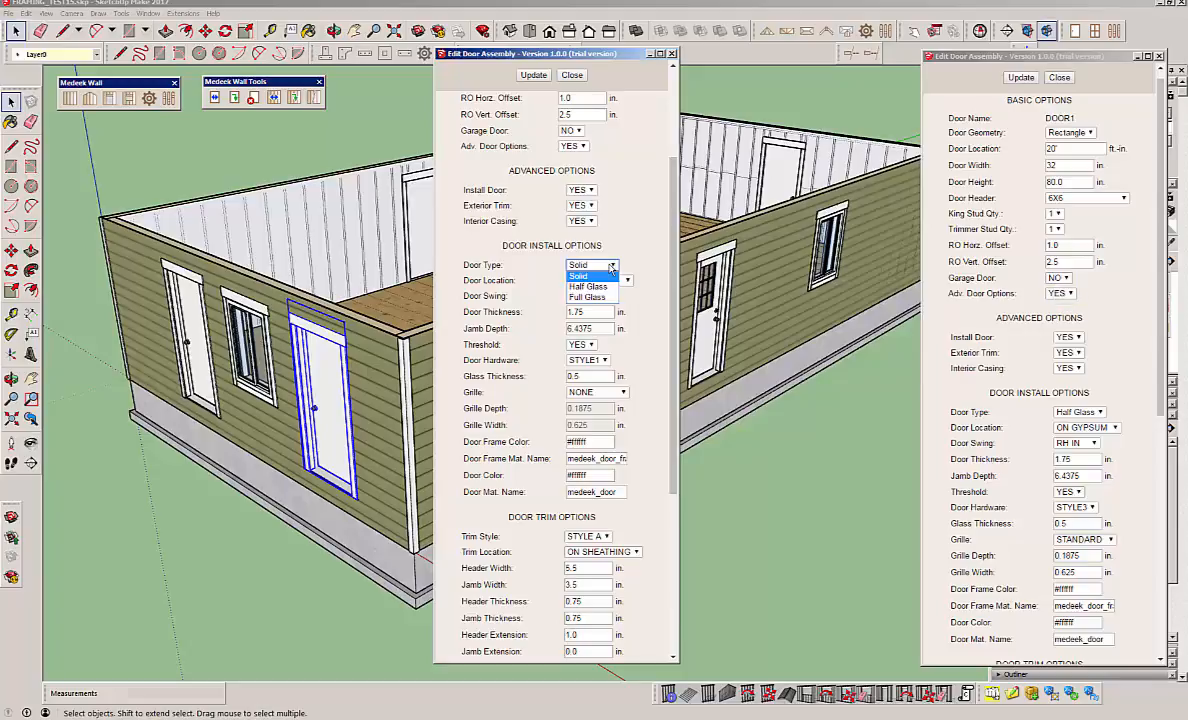
pyautogui.click(605, 302)
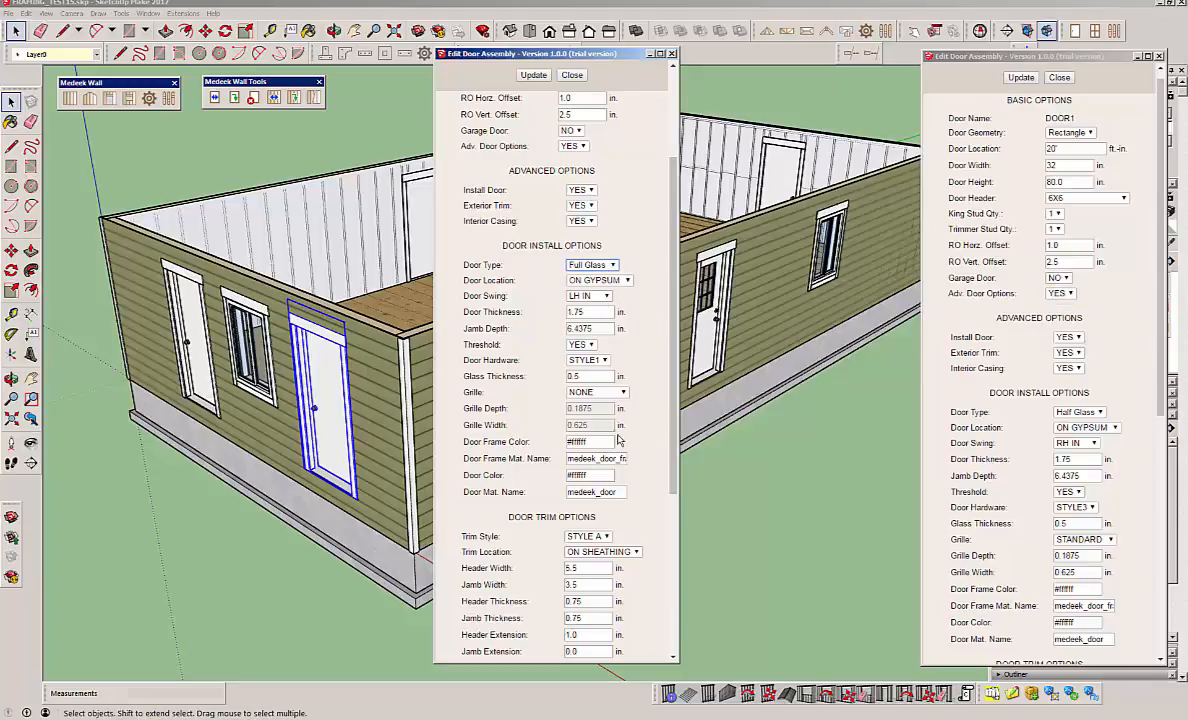
pyautogui.click(598, 394)
pyautogui.click(592, 413)
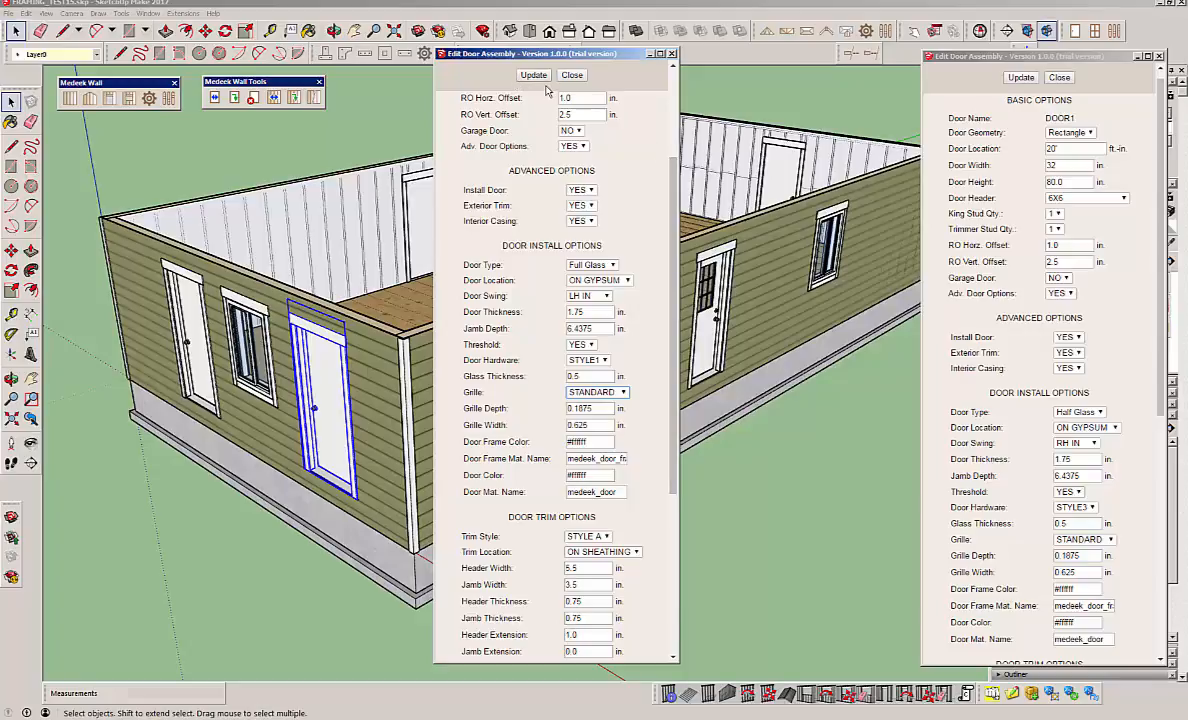
# Set the door hardware to STYLE2, update the door assembly, and close the door editing dialogs.
pyautogui.click(590, 360)
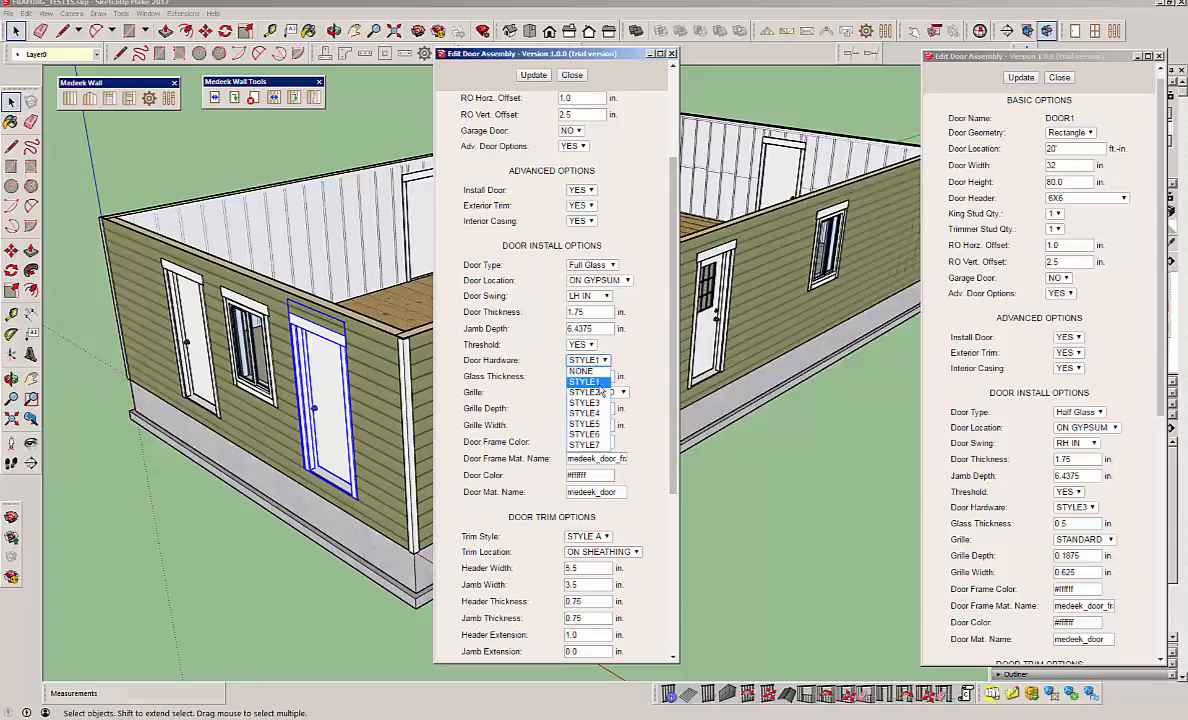
pyautogui.click(590, 392)
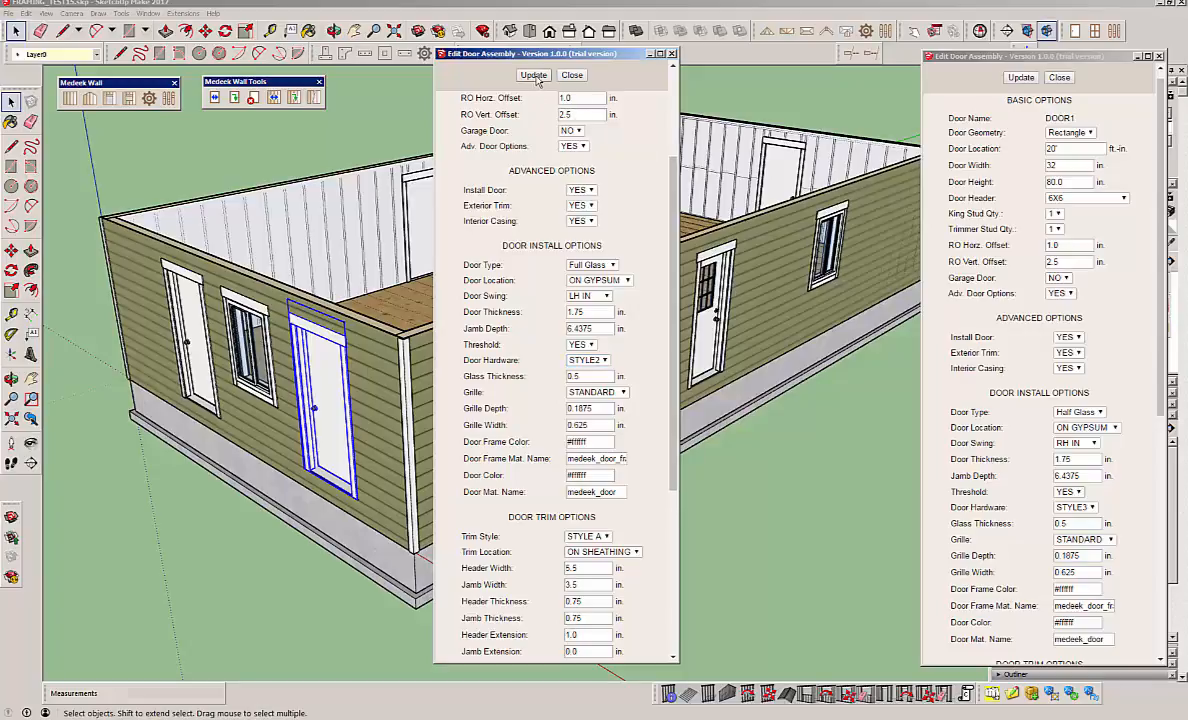
pyautogui.click(535, 78)
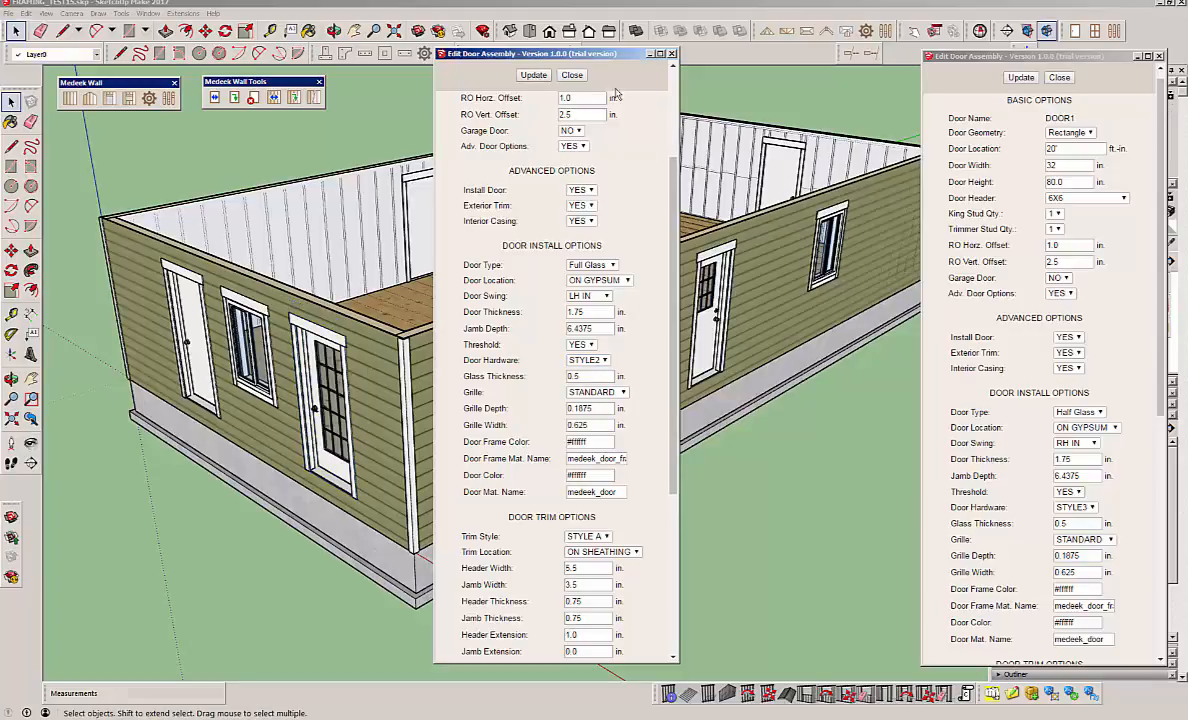
pyautogui.click(1059, 77)
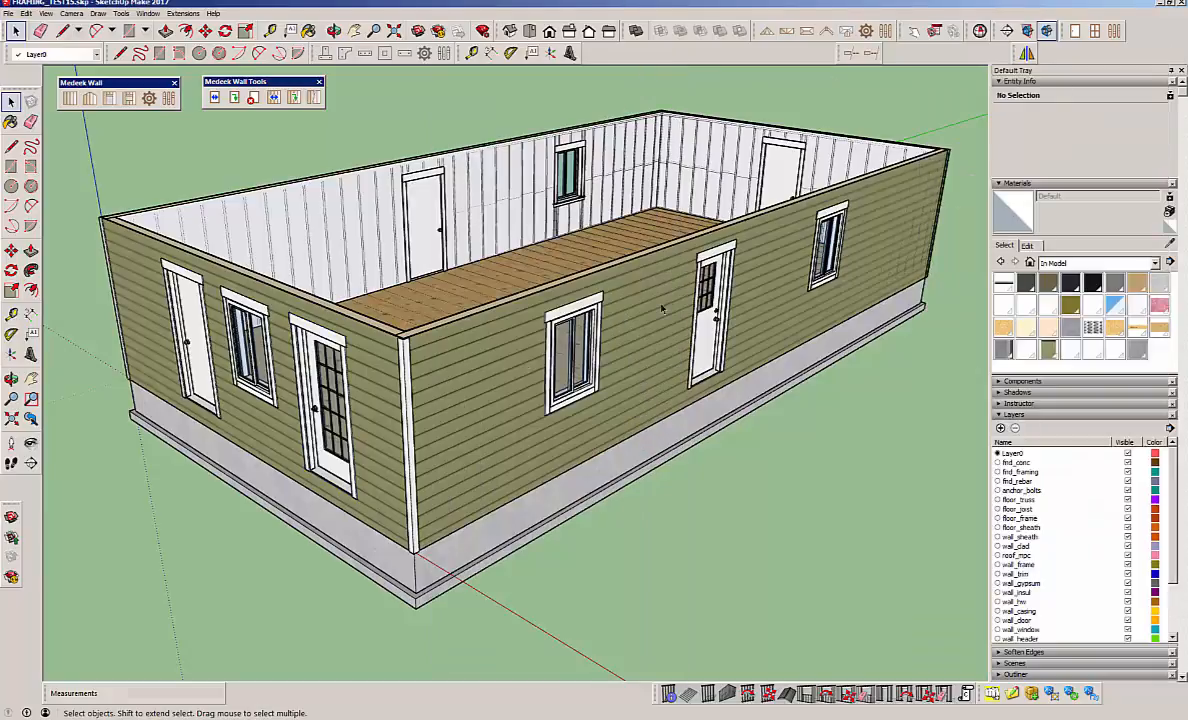
# Examine the full-glass door, its grille and its handle on the end wall, and look over the whole building.
pyautogui.moveTo(375, 358); pyautogui.dragTo(690, 362, button='middle')
pyautogui.scroll(-10, 615, 485)
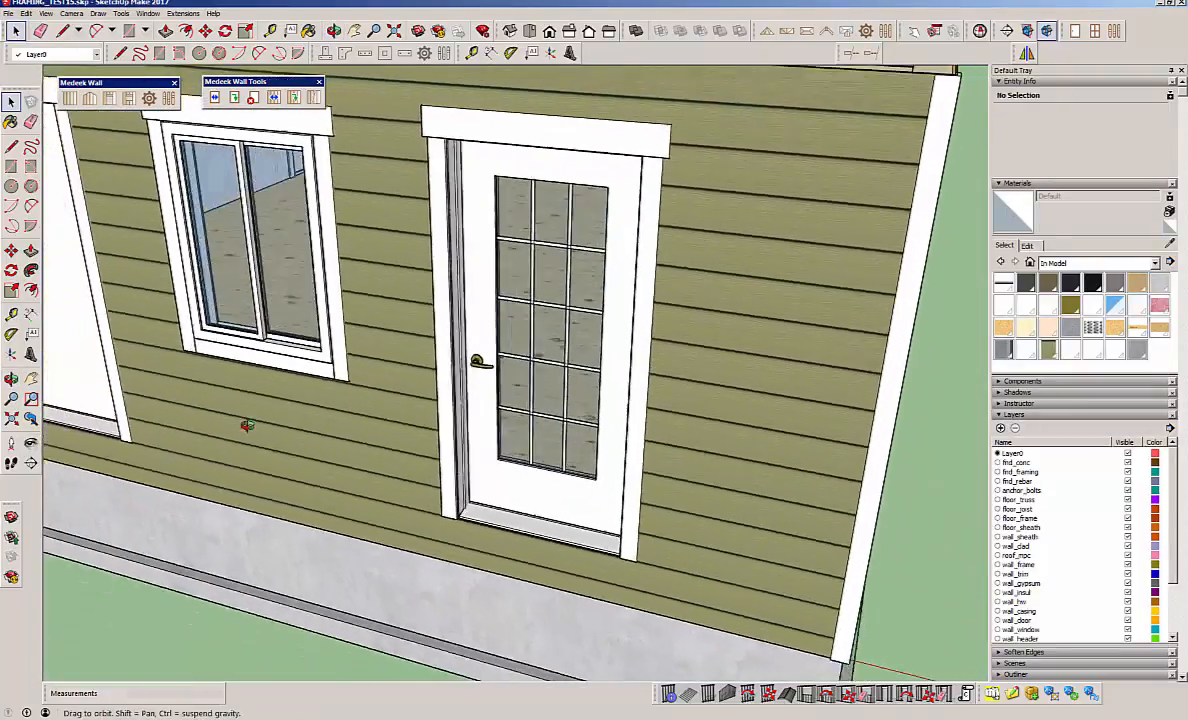
pyautogui.moveTo(247, 426); pyautogui.dragTo(399, 373, button='middle')
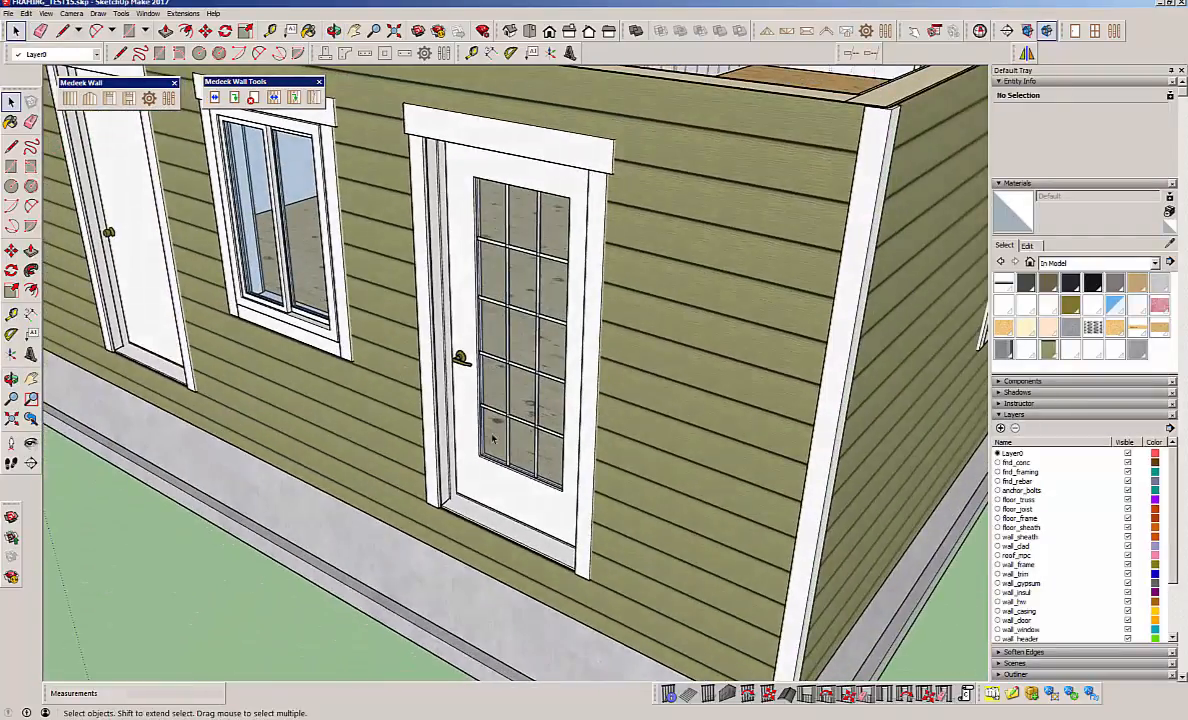
pyautogui.moveTo(463, 503); pyautogui.dragTo(385, 452, button='middle')
pyautogui.scroll(-5, 385, 452)
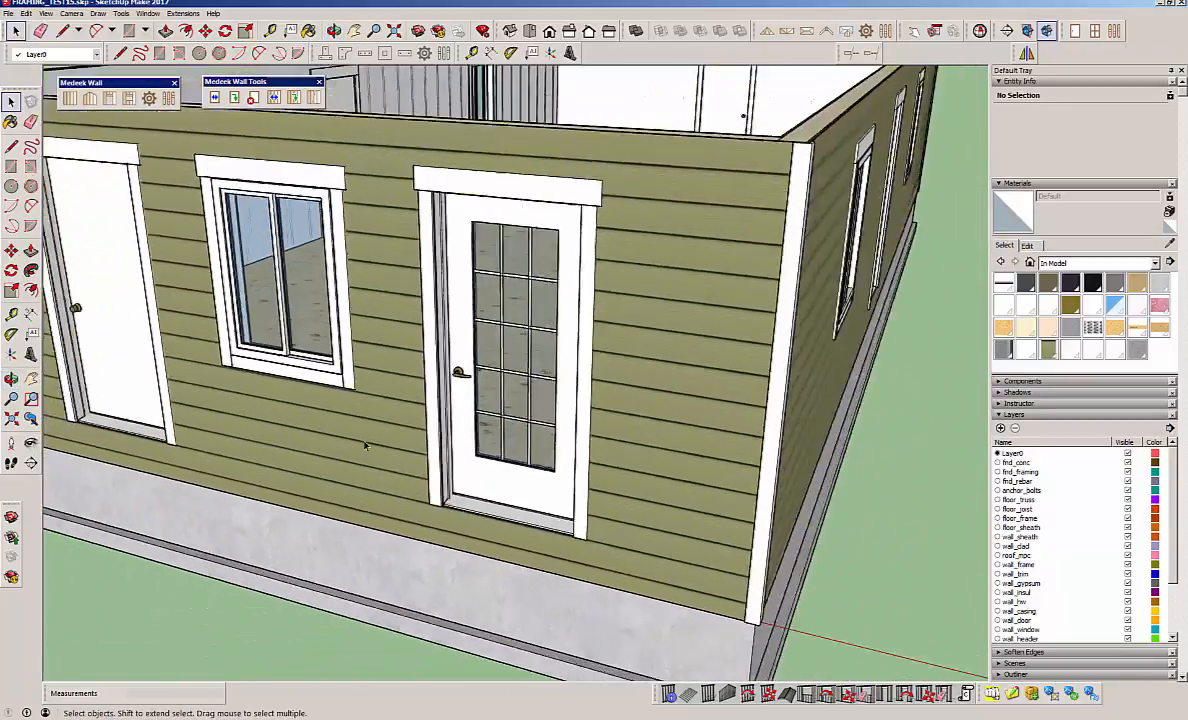
pyautogui.moveTo(688, 321); pyautogui.dragTo(560, 338, button='middle')
pyautogui.scroll(-1, 517, 360)
pyautogui.scroll(-1, 472, 366)
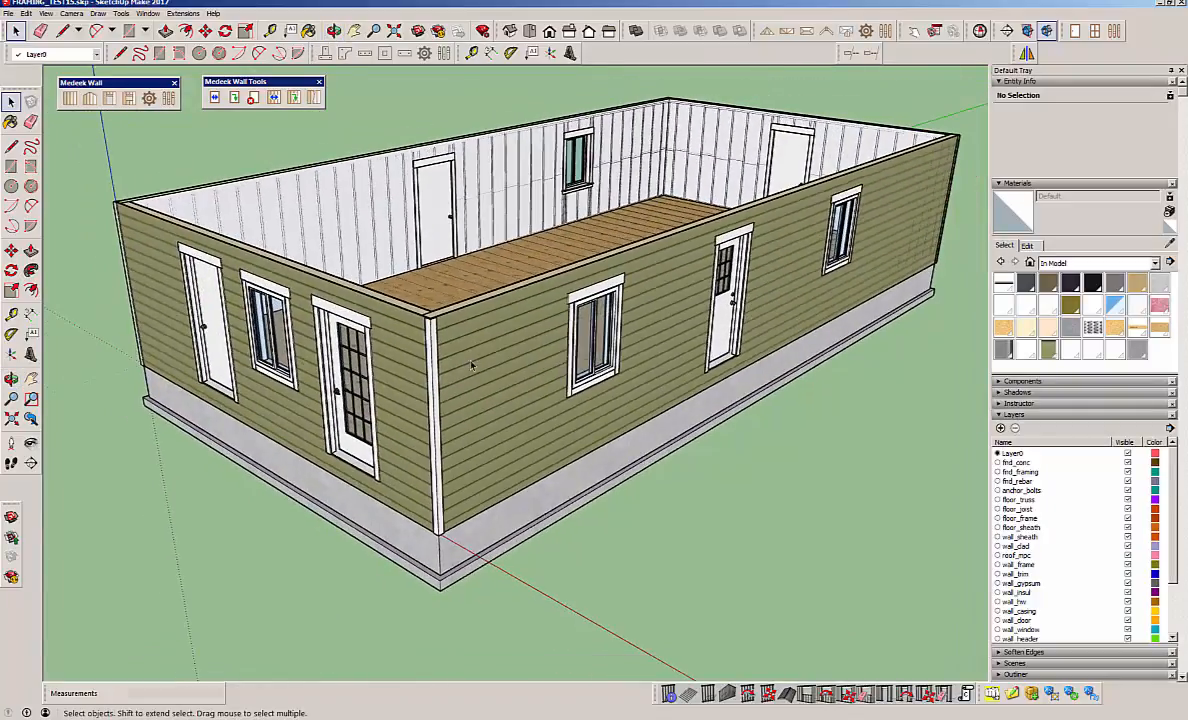
pyautogui.moveTo(670, 280); pyautogui.dragTo(595, 275, button='middle')
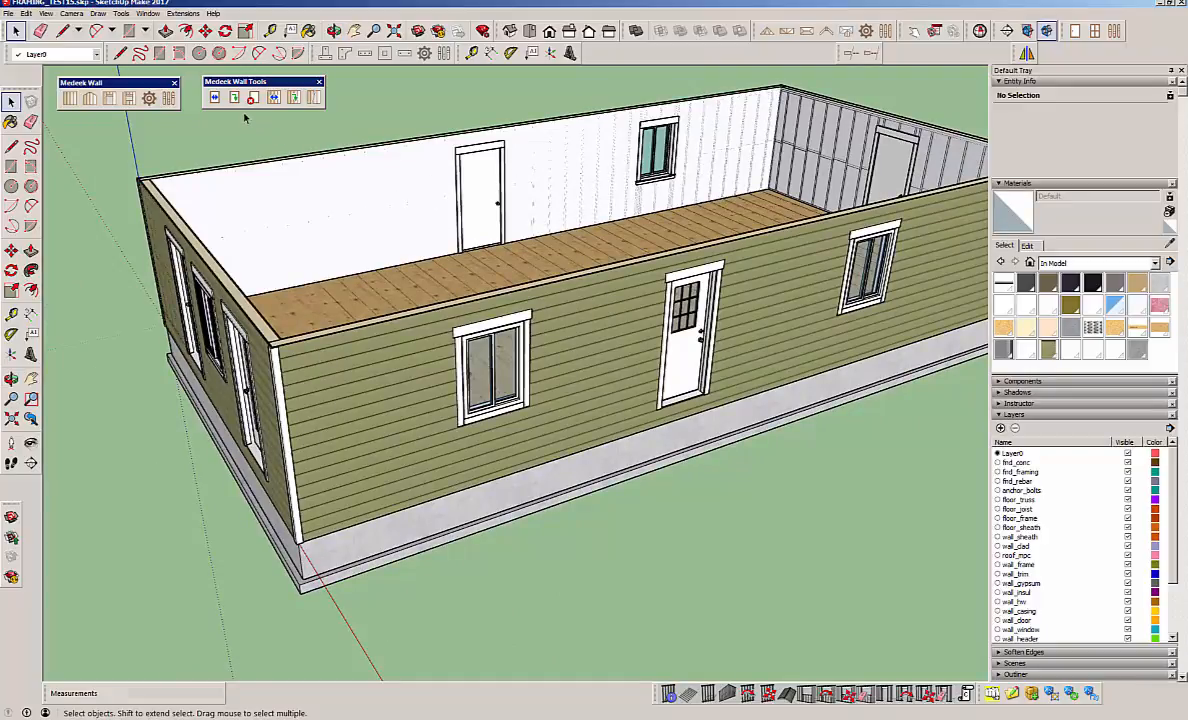
# Open the long front wall's window nearest the corner for editing and look through its assembly options.
pyautogui.click(214, 97)
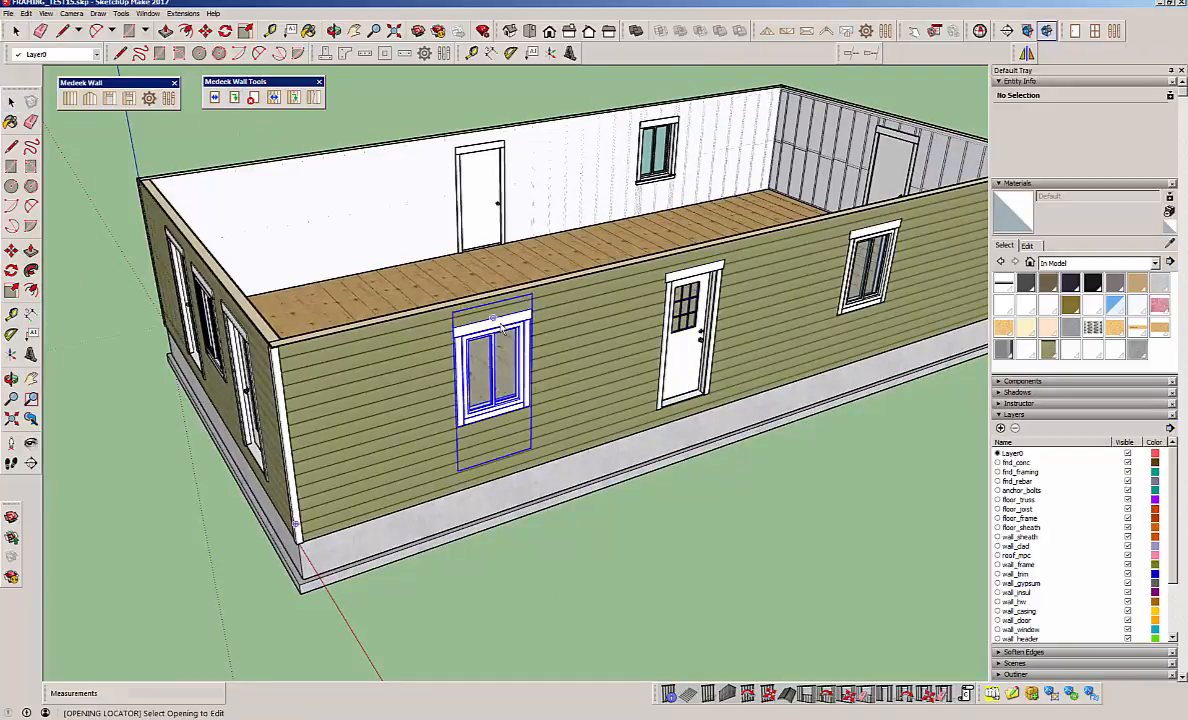
pyautogui.click(502, 330)
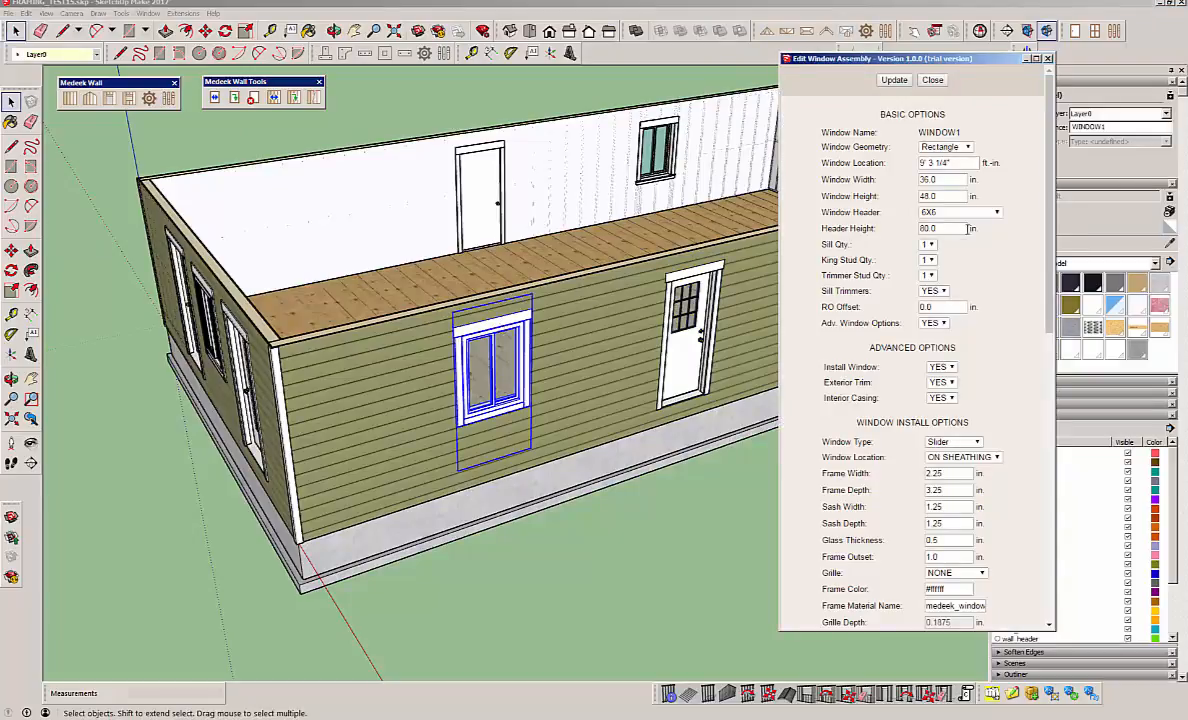
pyautogui.moveTo(1052, 197); pyautogui.dragTo(1050, 224)
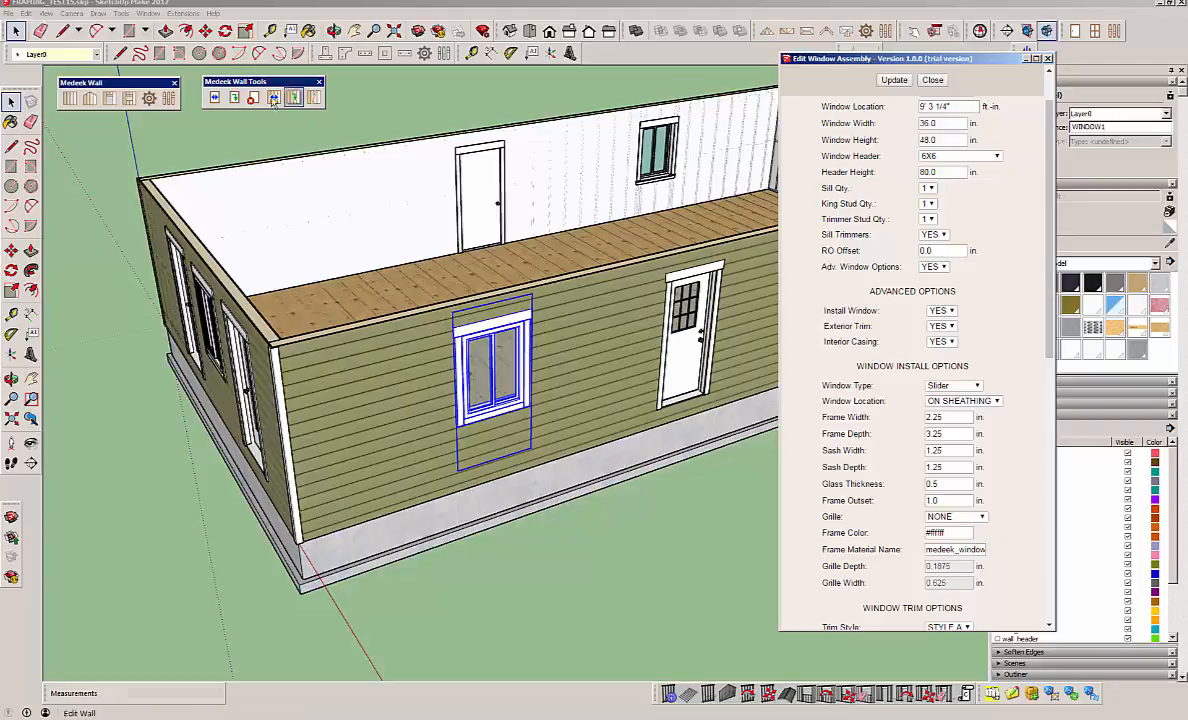
pyautogui.click(436, 122)
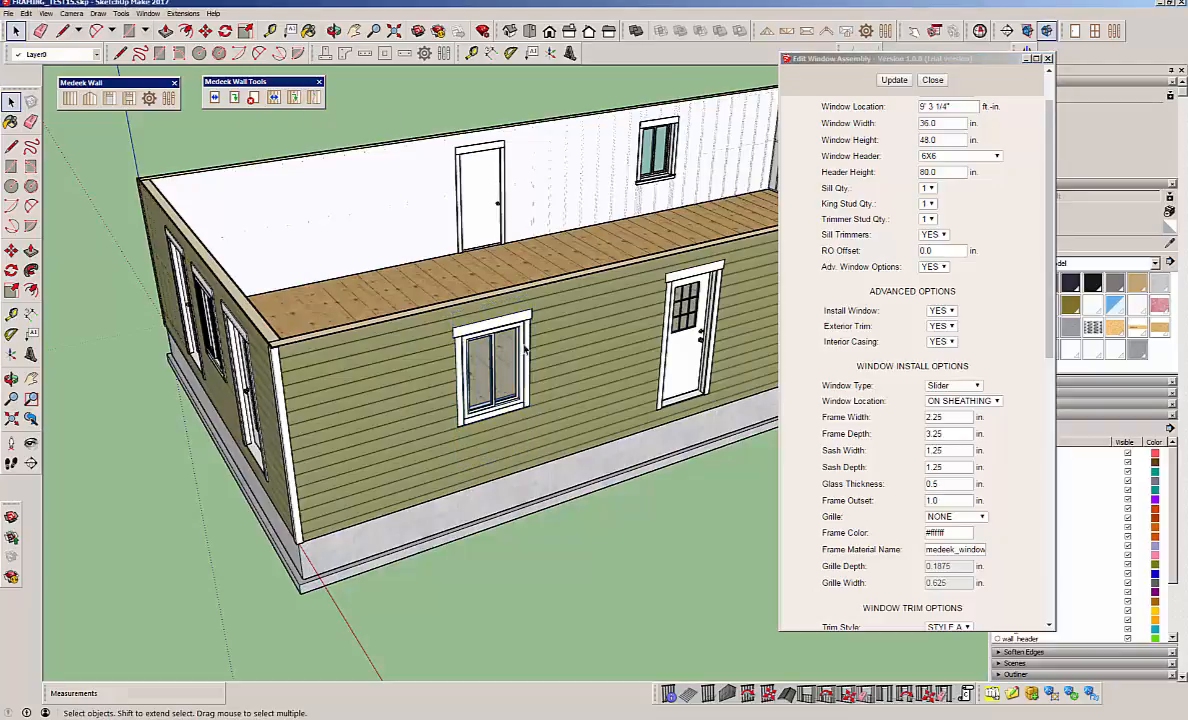
# Open the opposite long wall's window for editing beside the first window's dialog, and close it without changes.
pyautogui.click(215, 97)
pyautogui.click(657, 127)
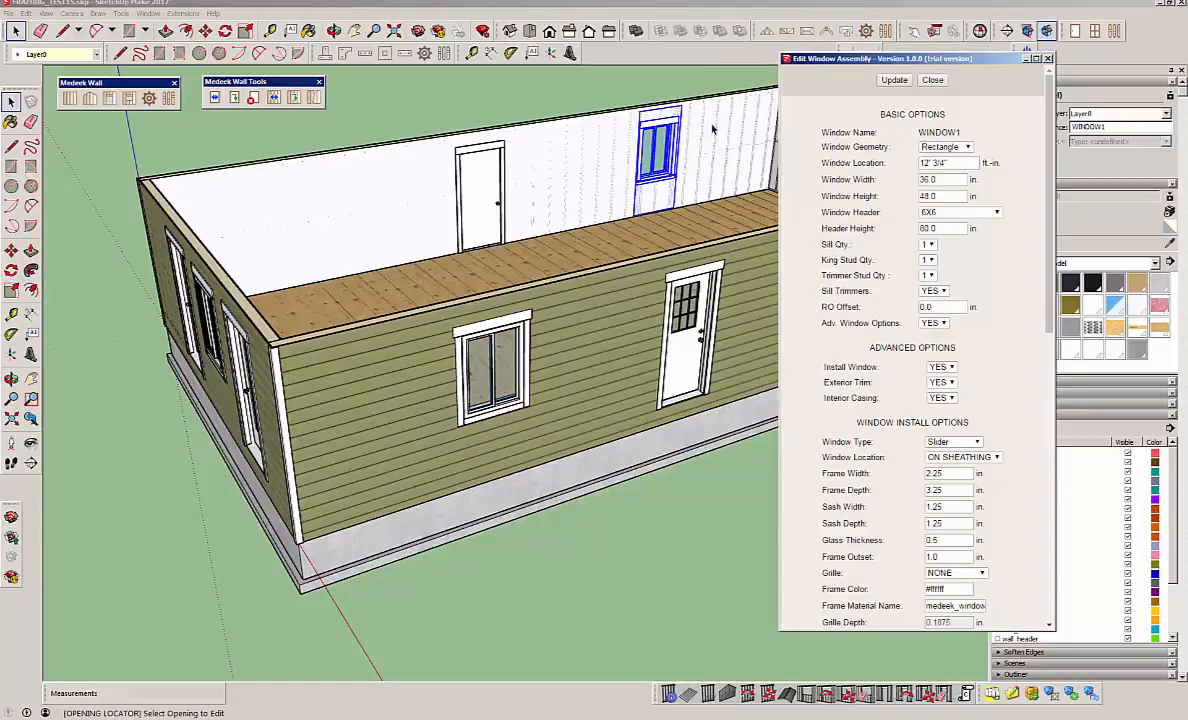
pyautogui.moveTo(848, 61); pyautogui.dragTo(612, 70)
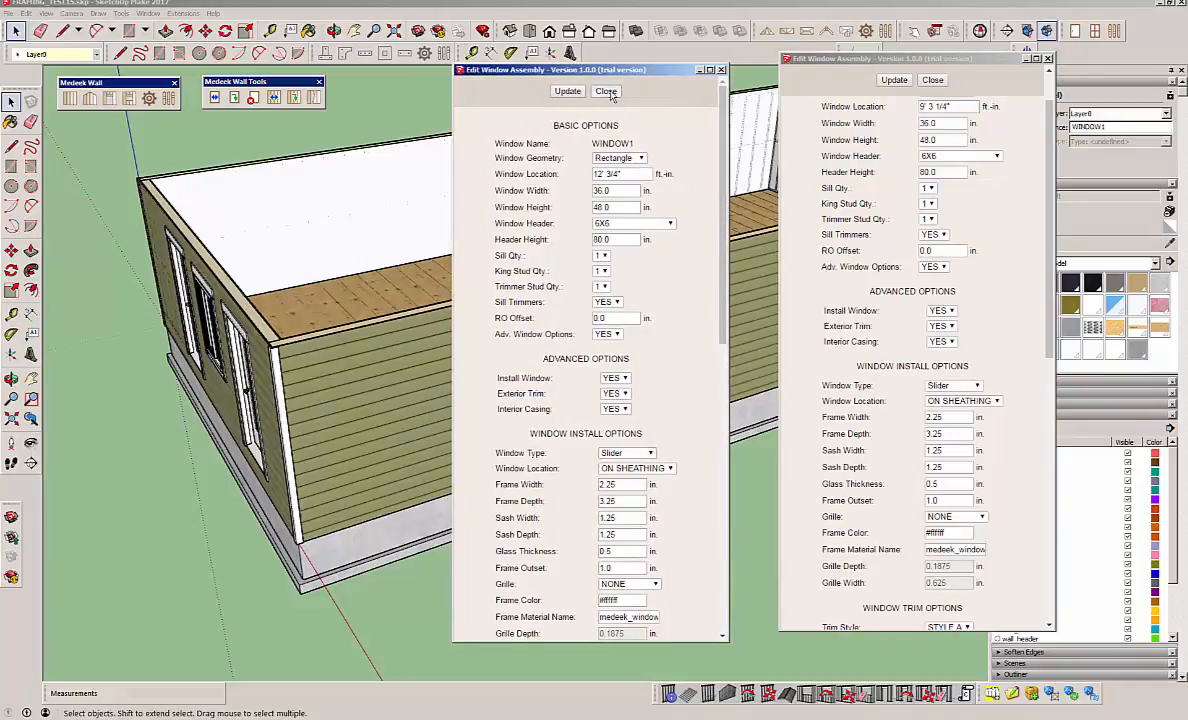
pyautogui.click(607, 91)
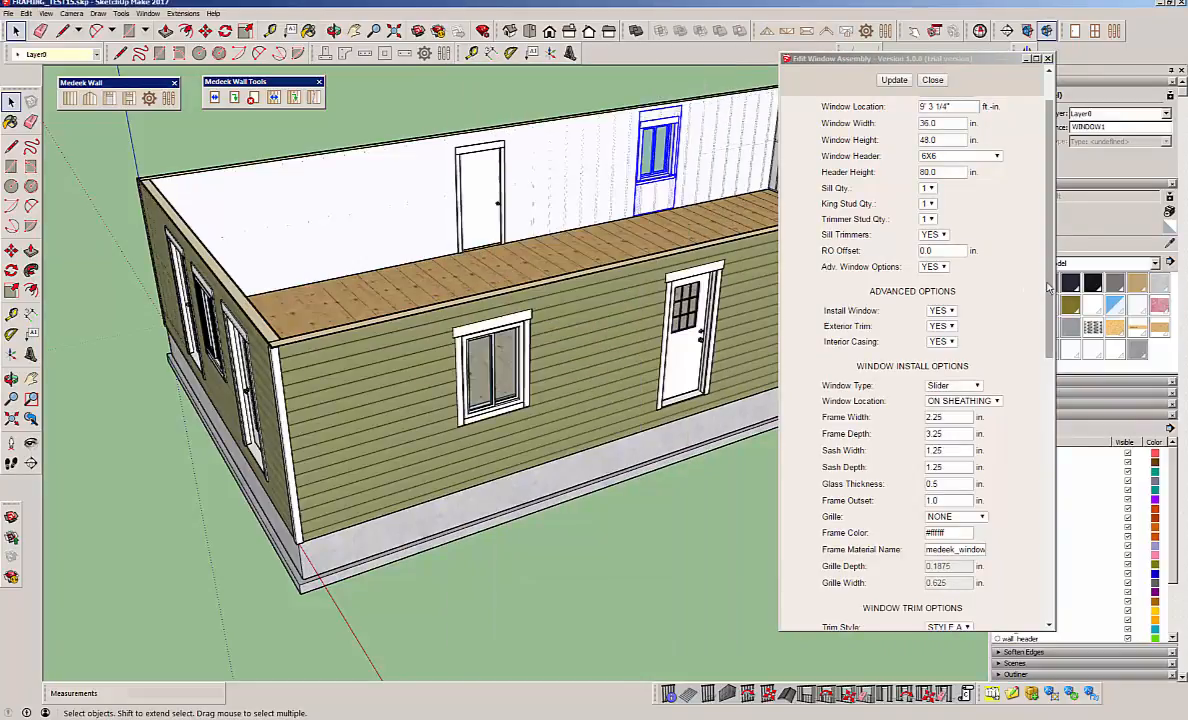
# Change the front wall window's geometry to Half Round and update the window assembly.
pyautogui.scroll(2, 1050, 230)
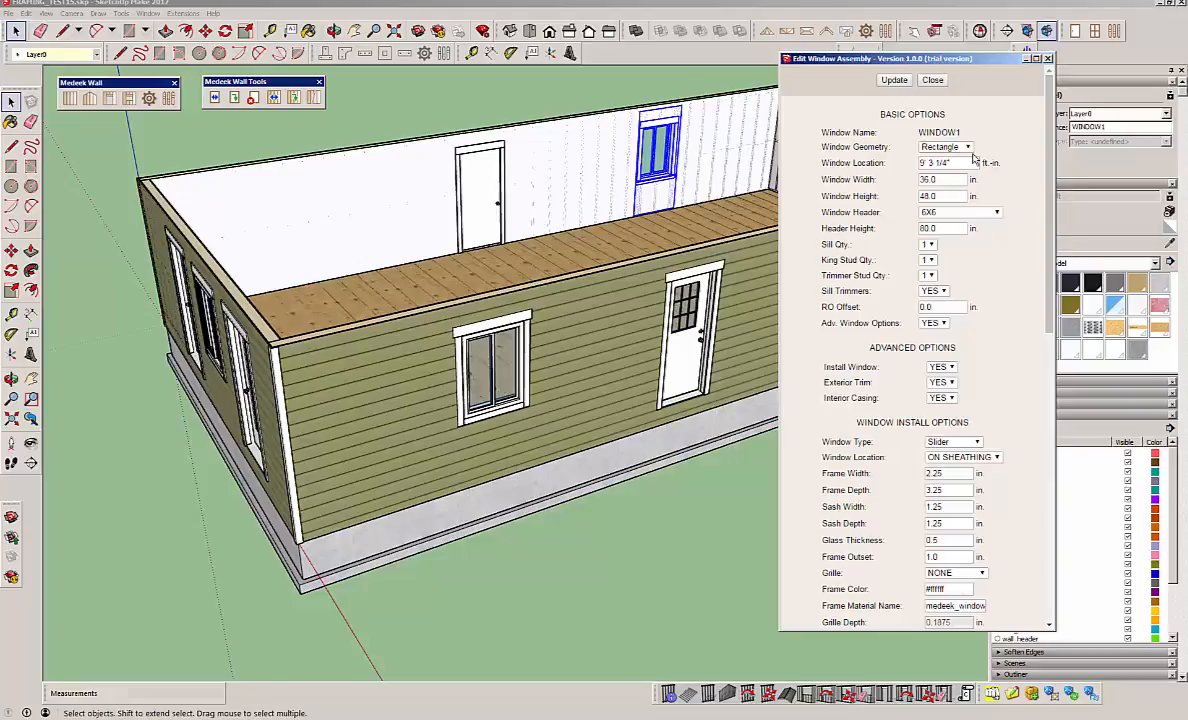
pyautogui.click(940, 147)
pyautogui.click(945, 169)
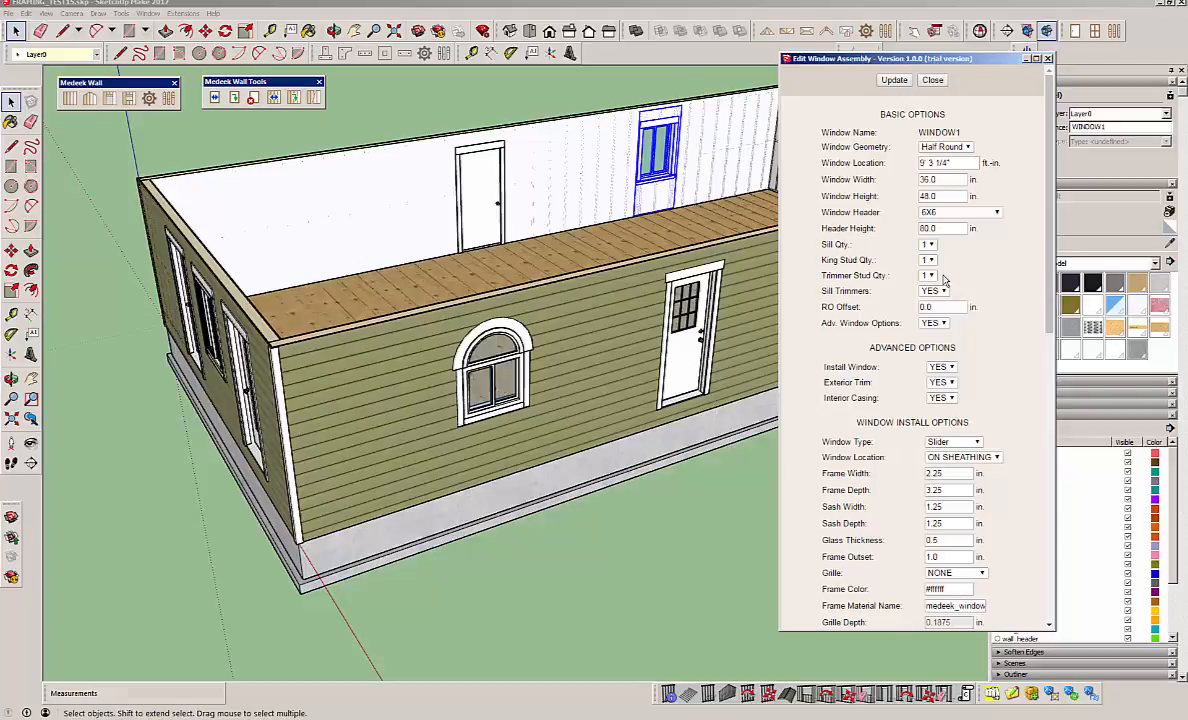
# Change the half-round window's type to Single Hung in the window install options.
pyautogui.scroll(-3, 1039, 377)
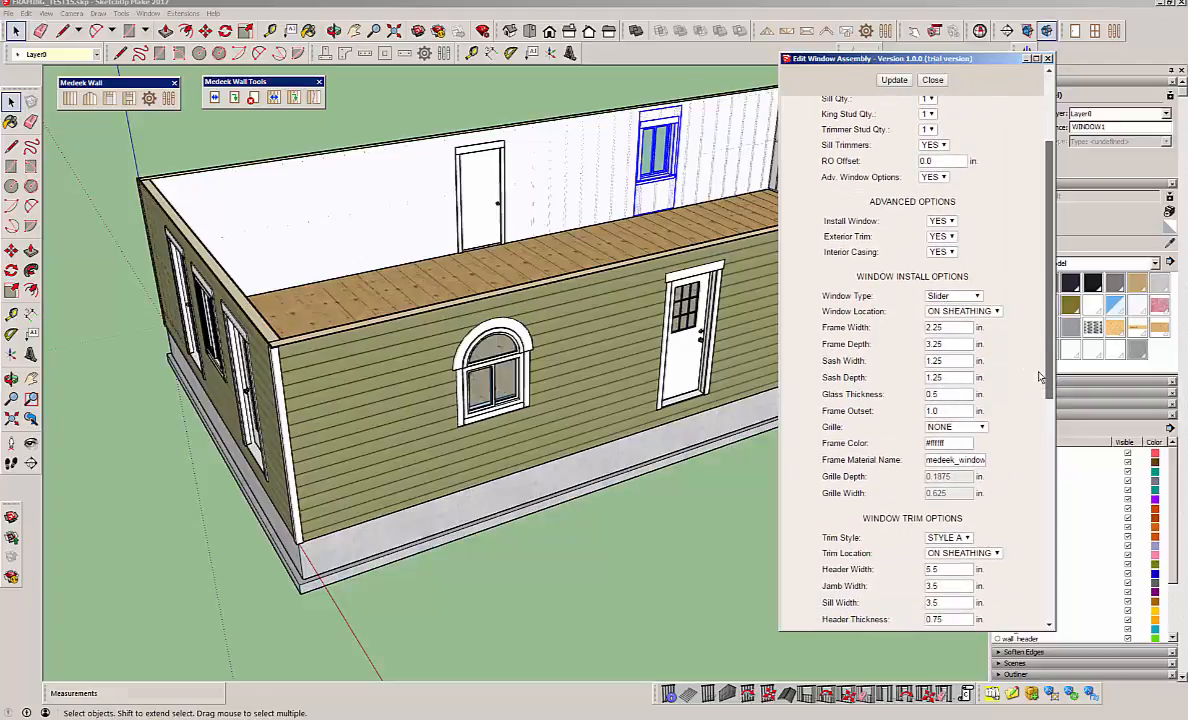
pyautogui.scroll(-1, 1039, 377)
pyautogui.moveTo(521, 402); pyautogui.dragTo(950, 450, button='middle')
pyautogui.scroll(-3, 107, 436)
pyautogui.moveTo(392, 416)
pyautogui.mouseDown(button='middle')
pyautogui.moveTo(616, 468)
pyautogui.moveTo(705, 318)
pyautogui.mouseUp(button='middle')
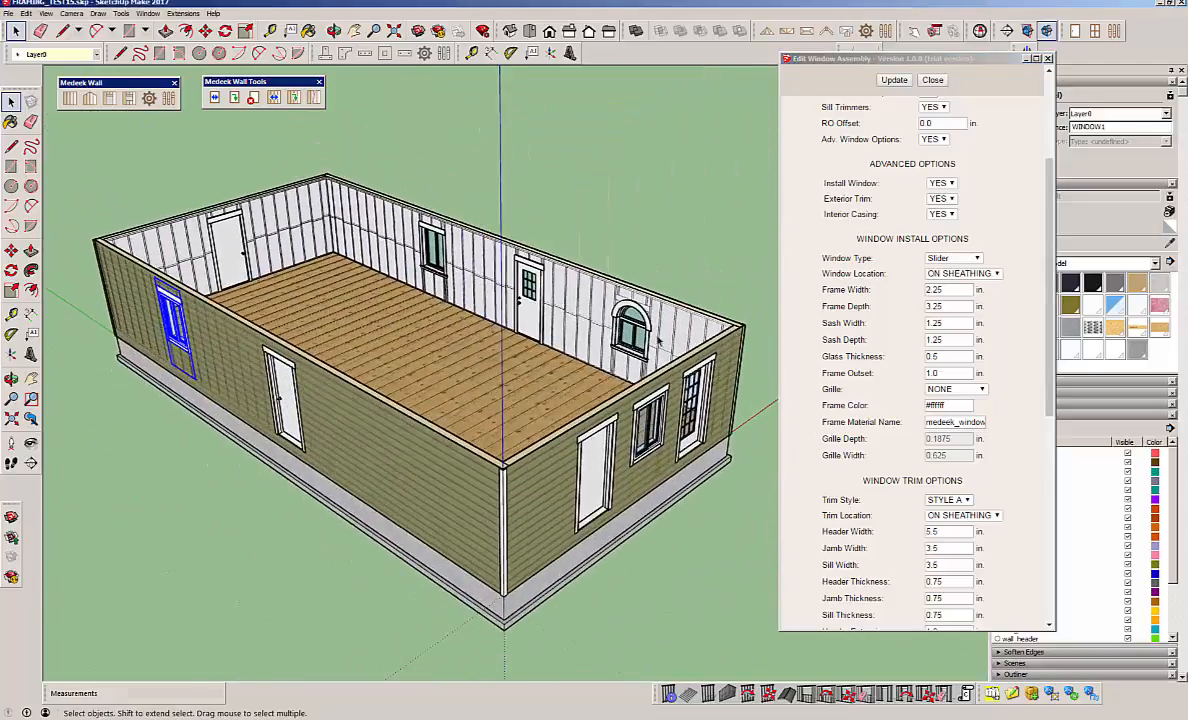
pyautogui.scroll(6, 705, 318)
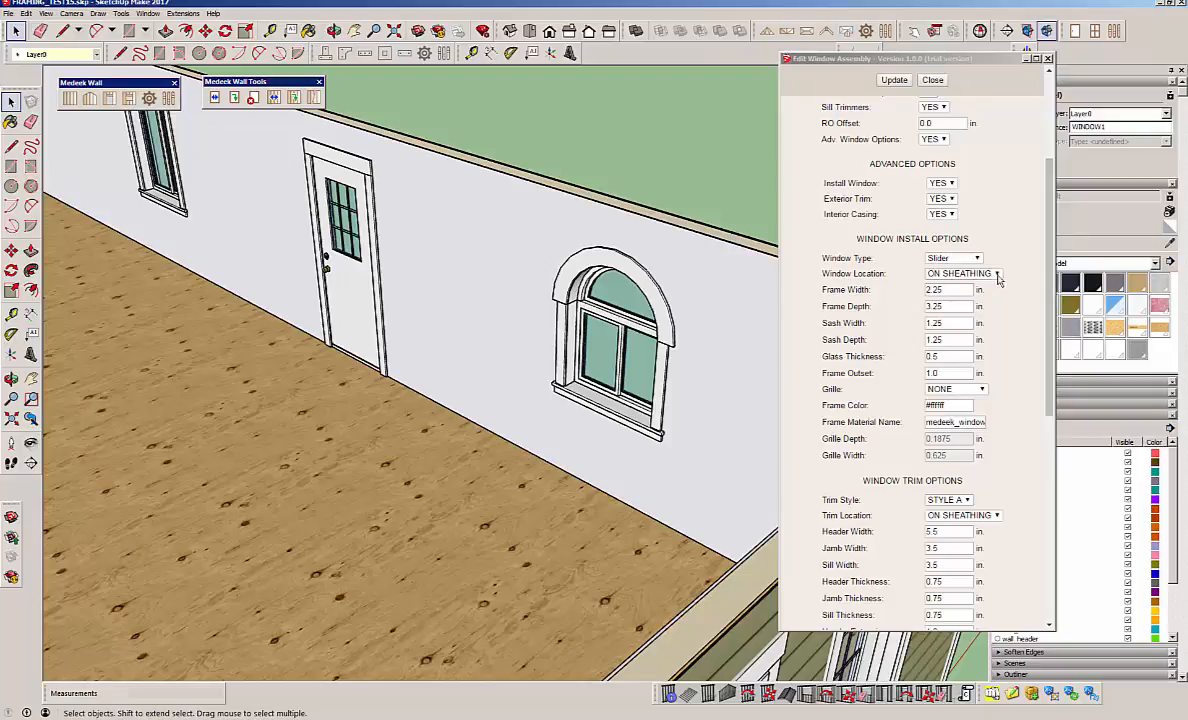
pyautogui.click(973, 259)
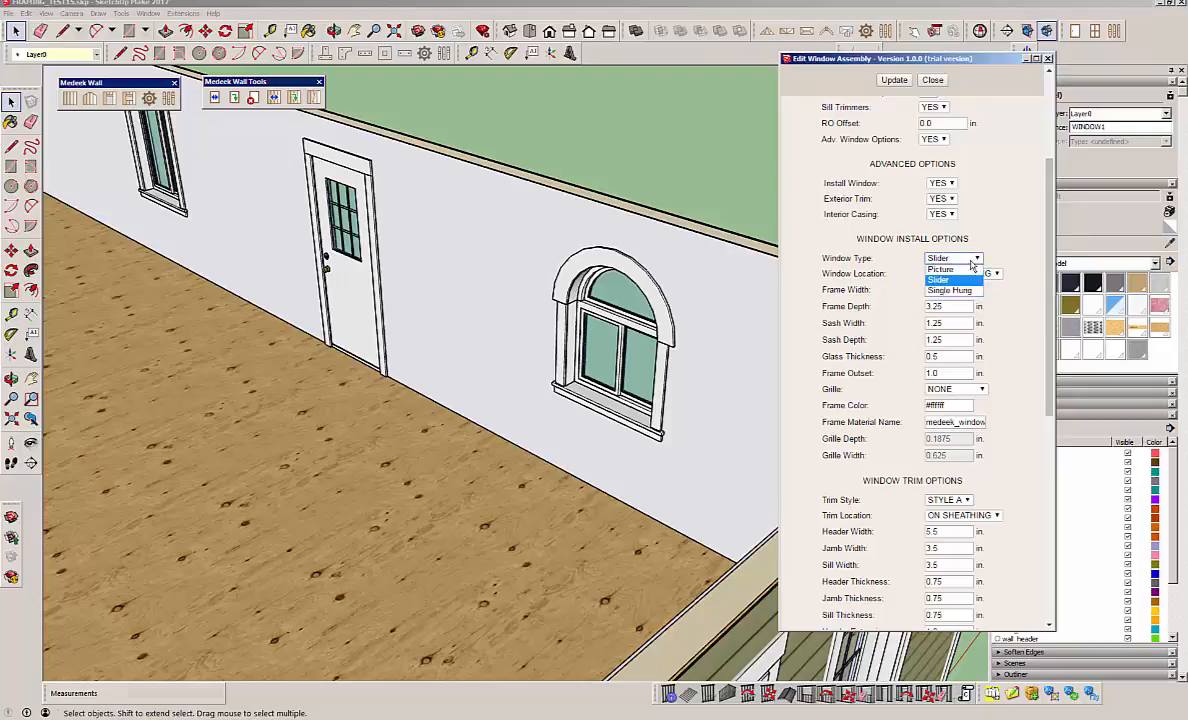
pyautogui.click(950, 290)
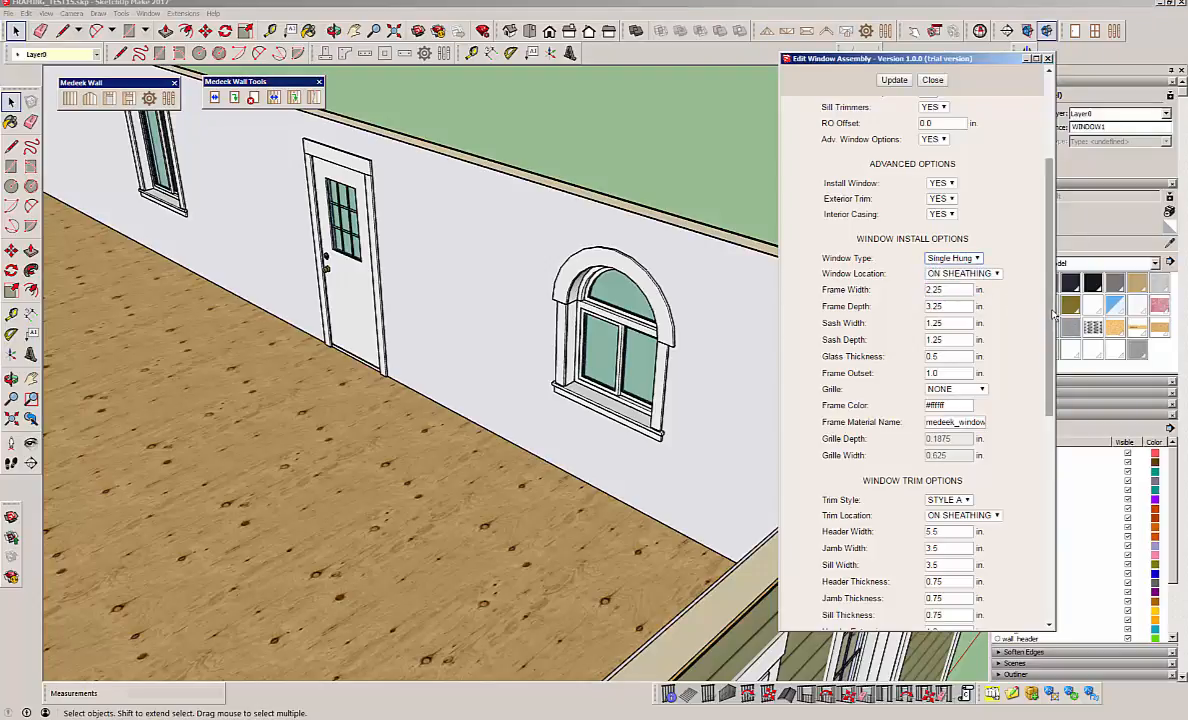
# Set the header width of the half-round window's interior casing to 3.5 in and update the window.
pyautogui.scroll(-2, 1061, 406)
pyautogui.scroll(-2, 997, 410)
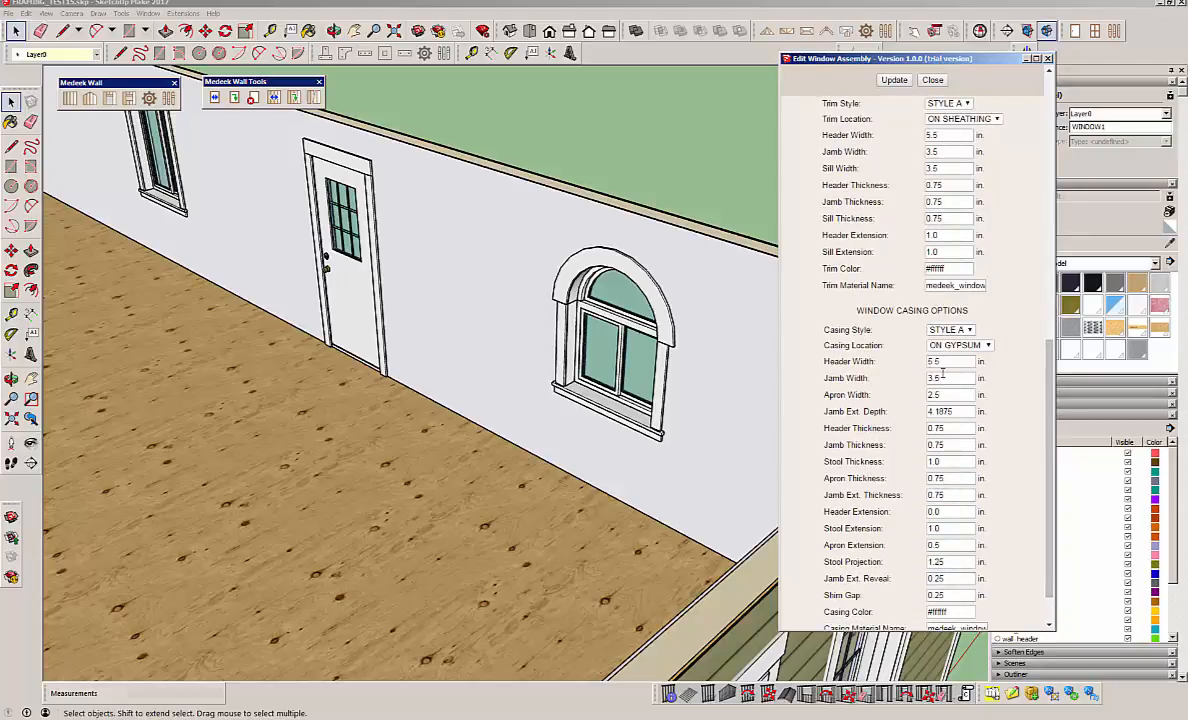
pyautogui.moveTo(949, 362); pyautogui.dragTo(905, 368)
pyautogui.write('3.5')
pyautogui.click(895, 80)
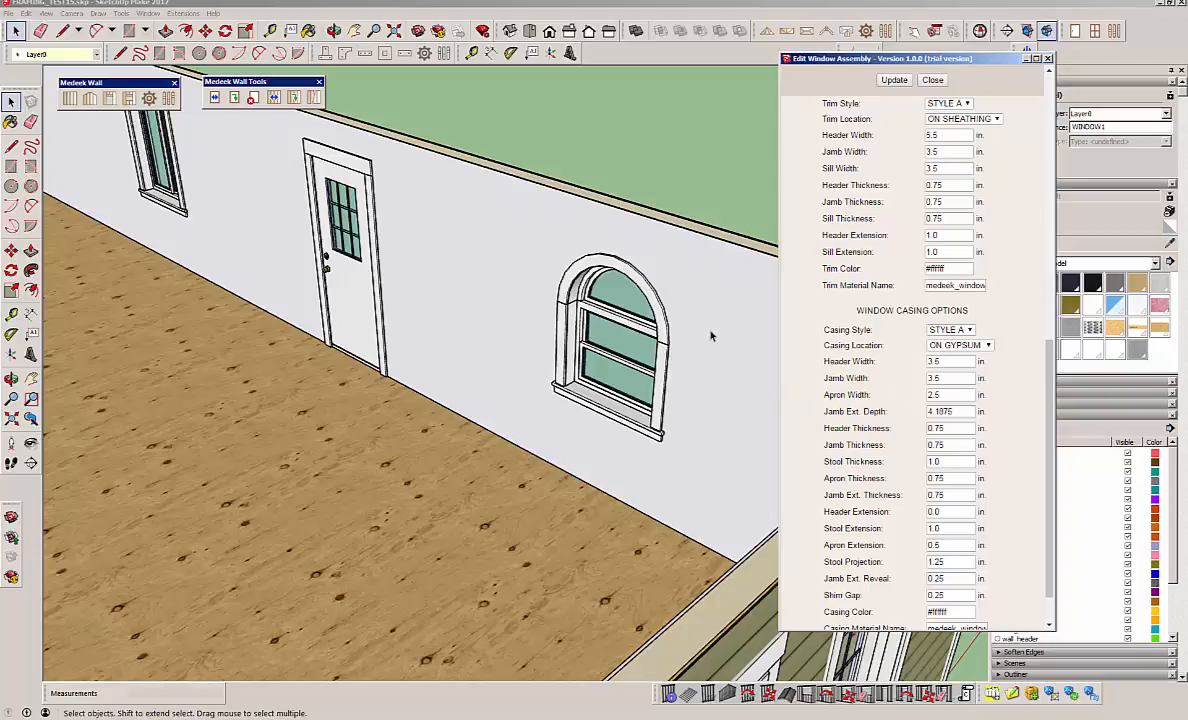
# Change the half-round window's casing style to STYLE B, update the window, and inspect it inside and outside.
pyautogui.moveTo(710, 336); pyautogui.dragTo(706, 474, button='middle')
pyautogui.scroll(1, 704, 437)
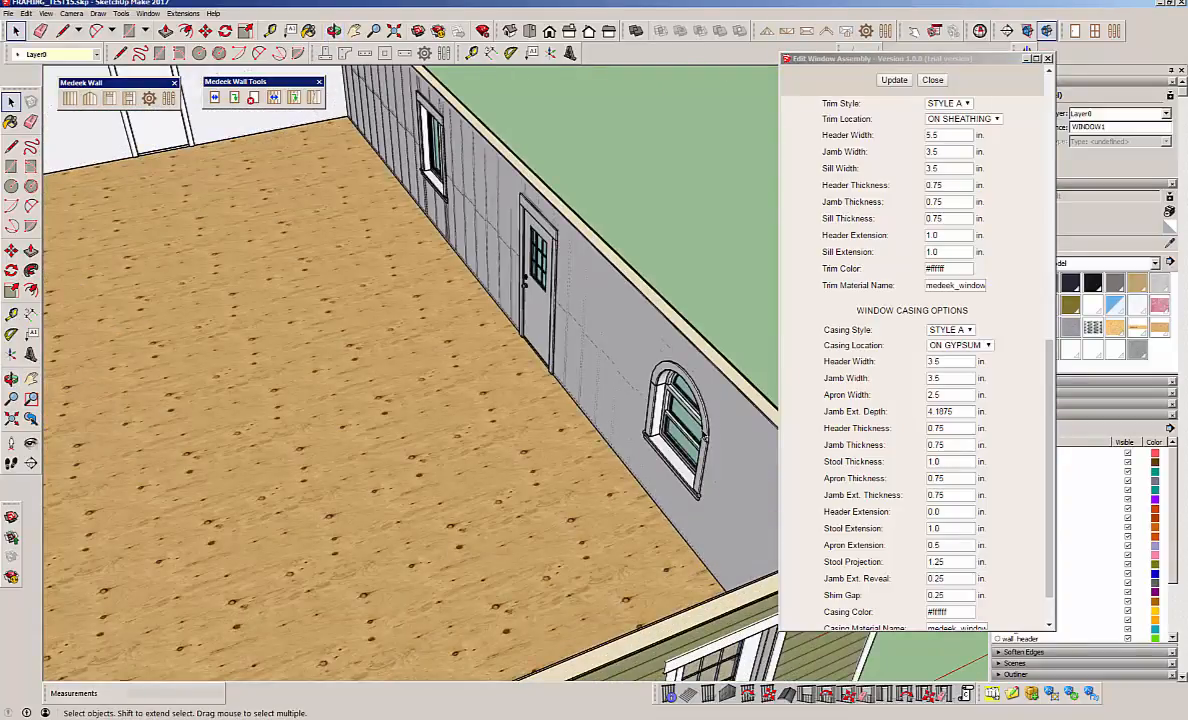
pyautogui.scroll(2, 718, 442)
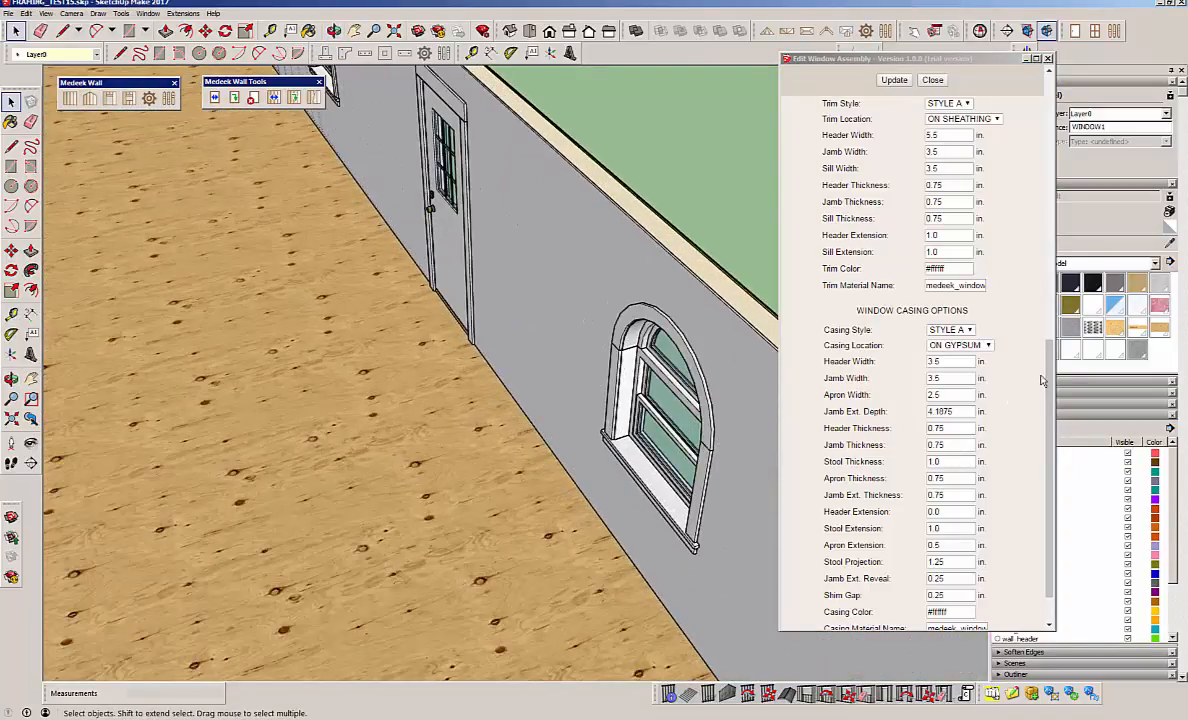
pyautogui.click(955, 330)
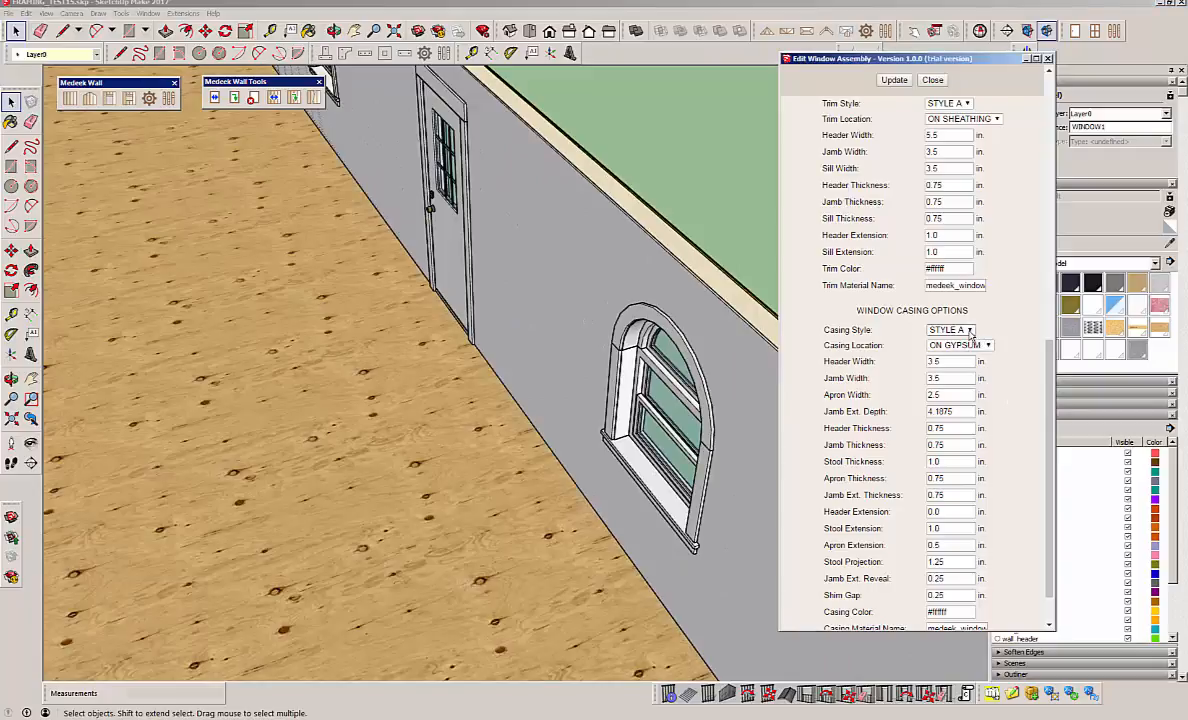
pyautogui.click(965, 352)
pyautogui.click(893, 80)
pyautogui.moveTo(630, 348); pyautogui.dragTo(602, 490, button='middle')
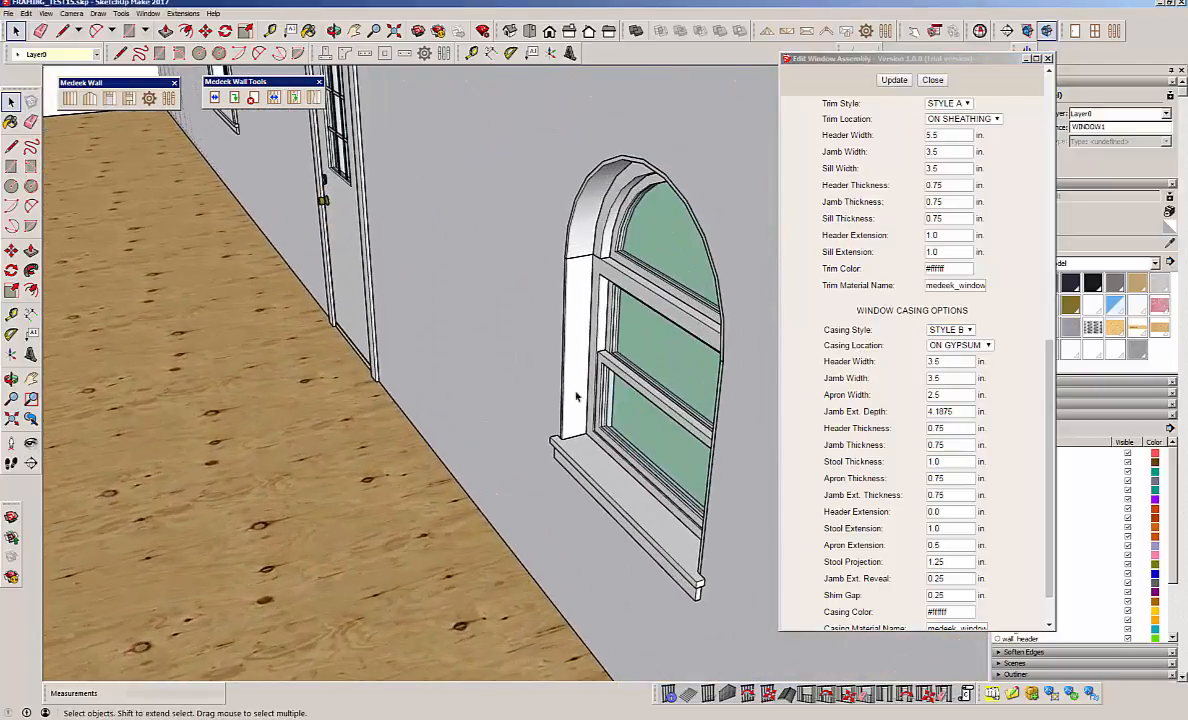
pyautogui.scroll(-10, 566, 365)
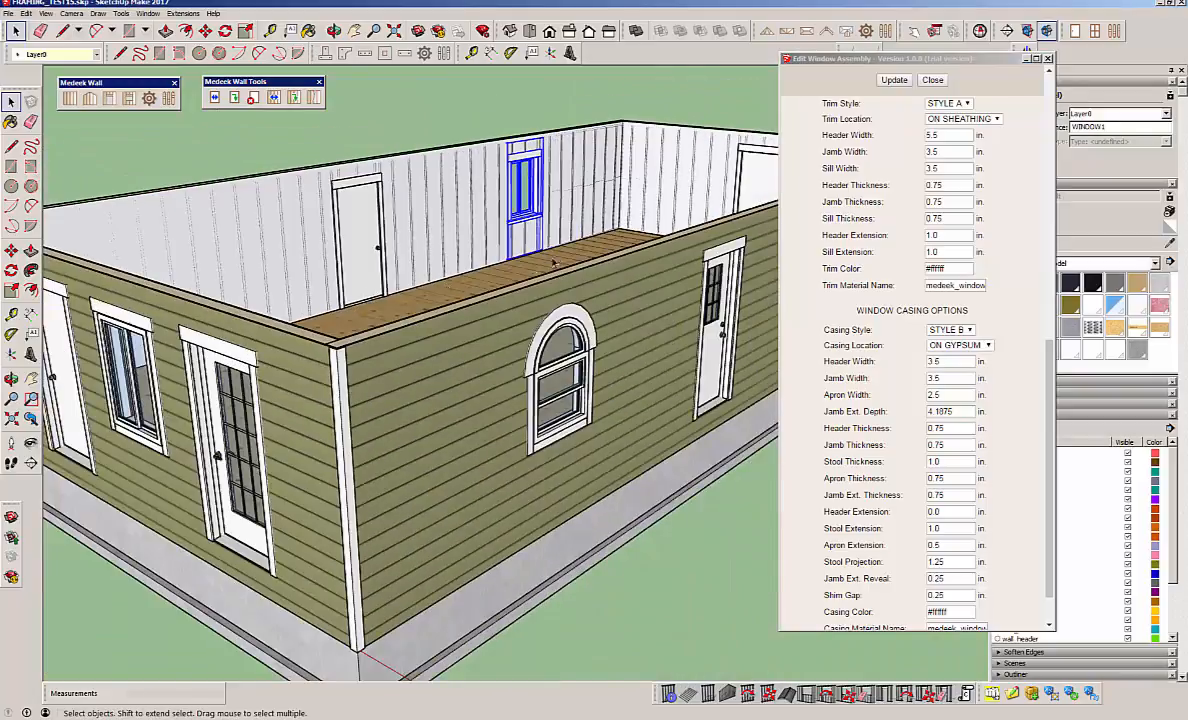
# Set the half-round window's Adv. Window Options to NO, update the assembly, inspect the bare opening, and close the window editor.
pyautogui.moveTo(555, 264); pyautogui.dragTo(446, 305, button='middle')
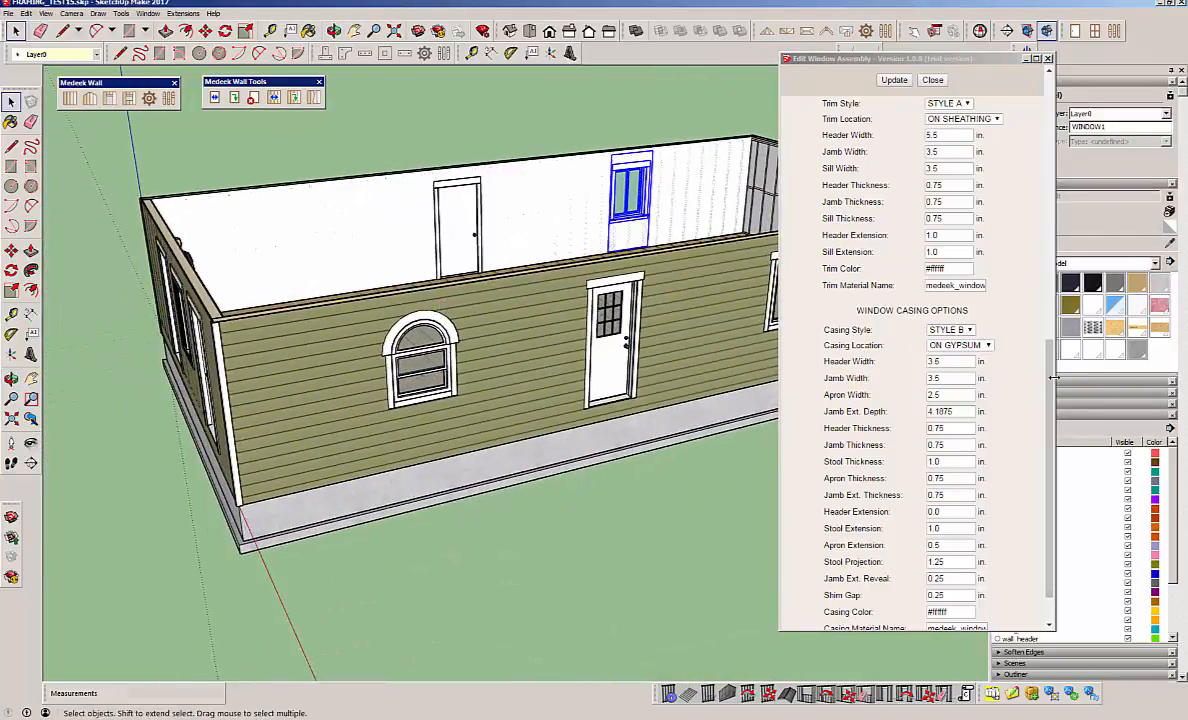
pyautogui.scroll(-2, 1050, 437)
pyautogui.moveTo(1055, 436); pyautogui.dragTo(1070, 121)
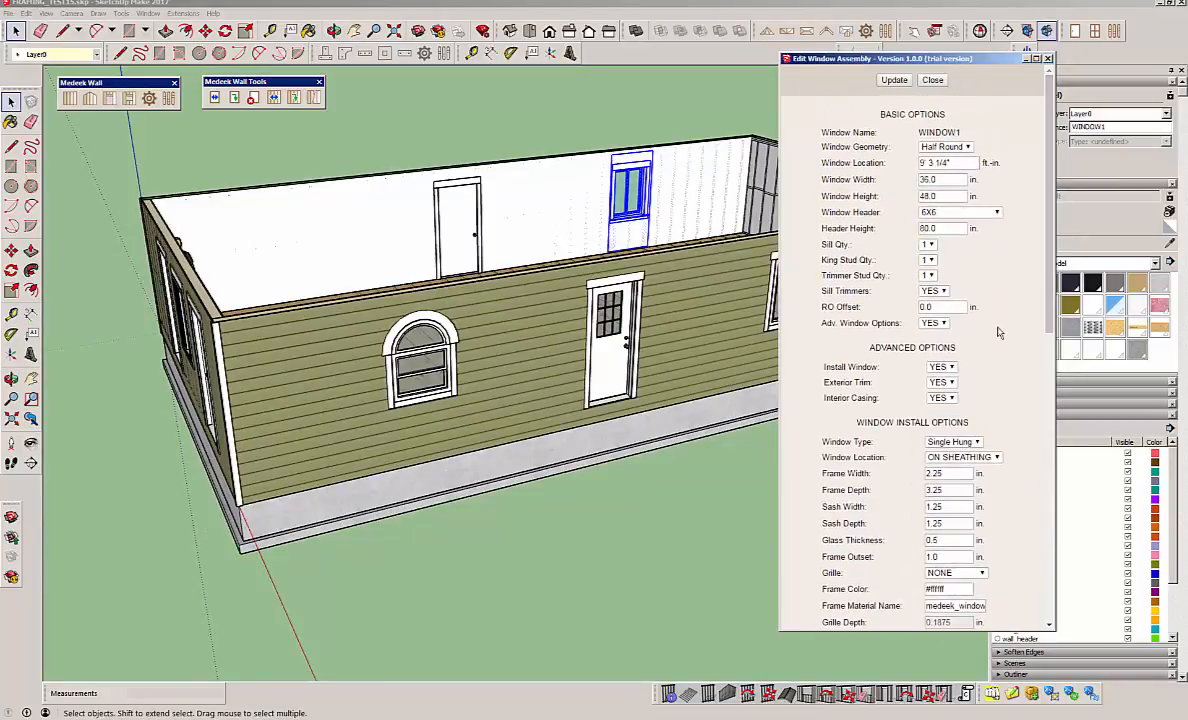
pyautogui.scroll(-2, 943, 327)
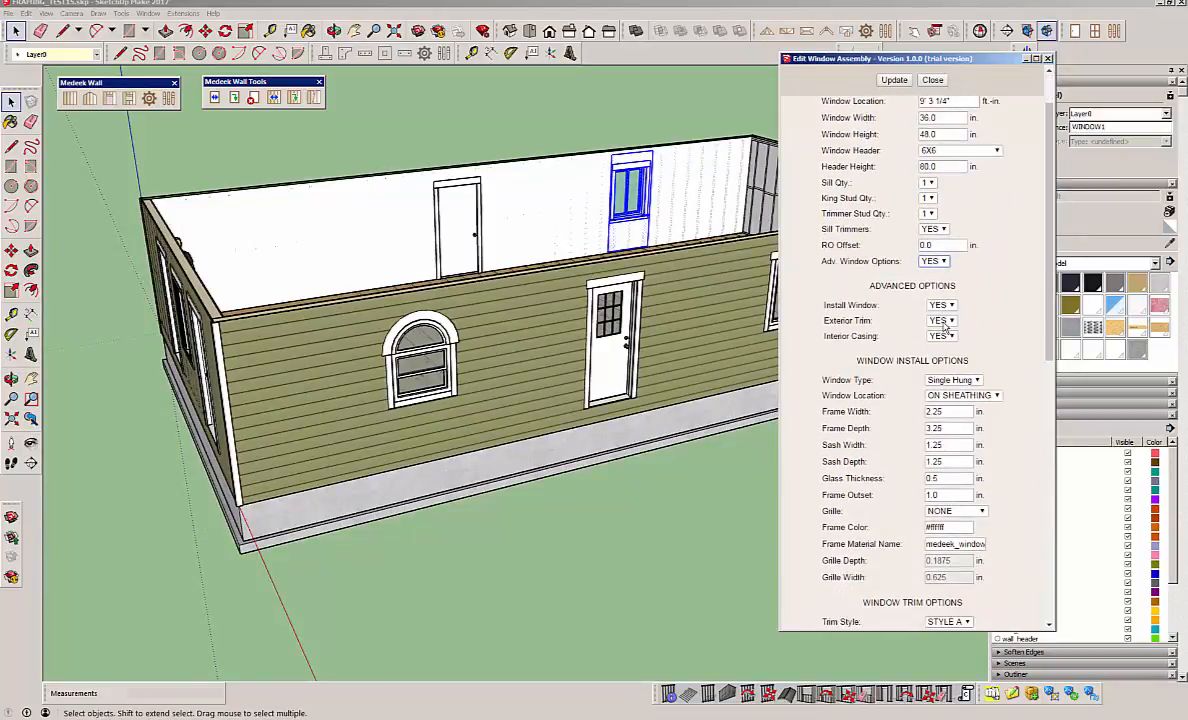
pyautogui.click(940, 262)
pyautogui.click(933, 284)
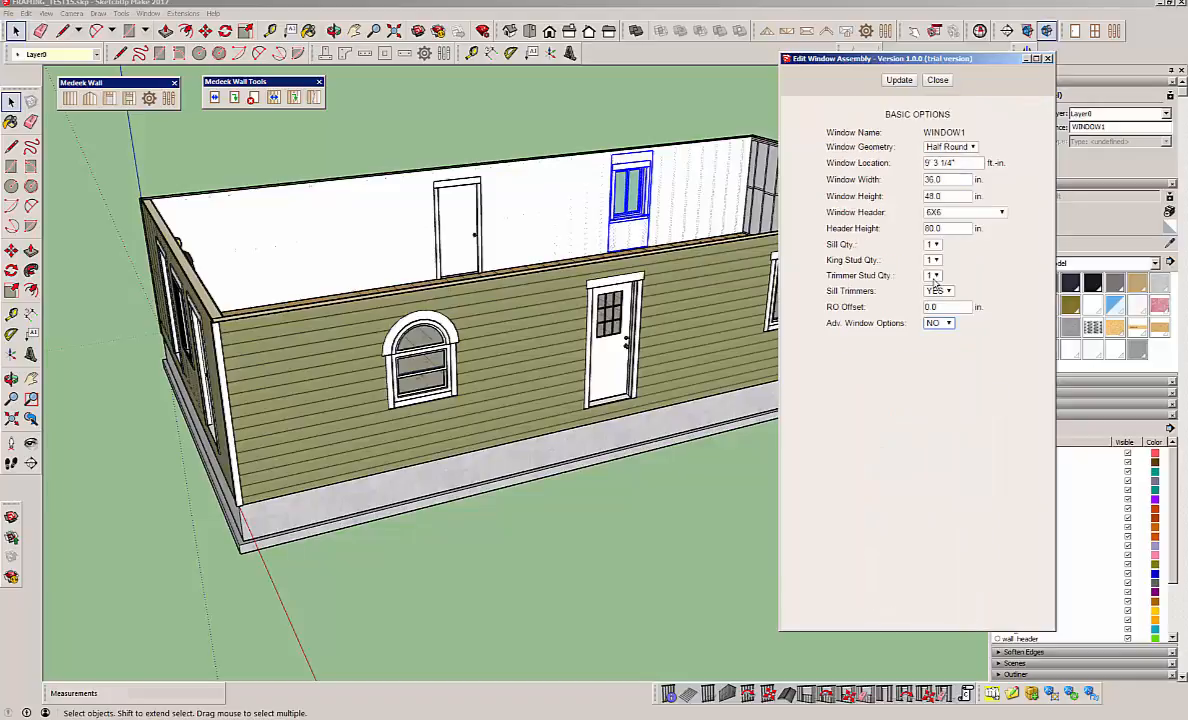
pyautogui.click(899, 81)
pyautogui.moveTo(555, 398); pyautogui.dragTo(570, 226, button='middle')
pyautogui.scroll(10, 572, 332)
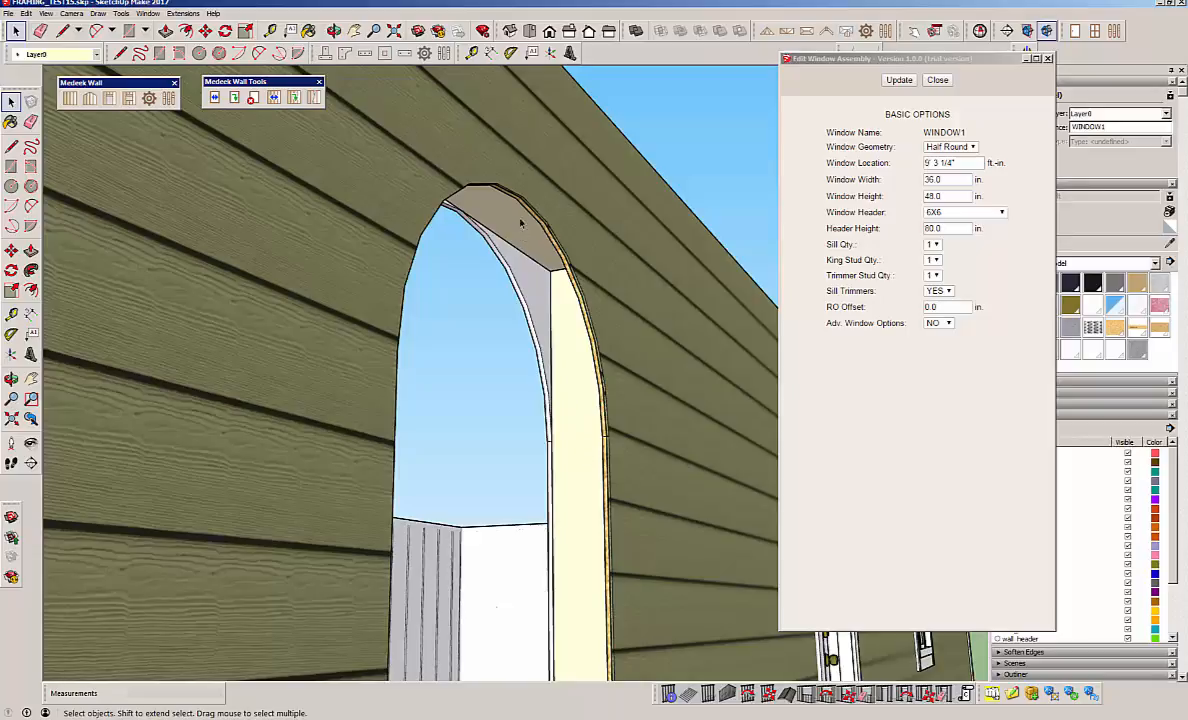
pyautogui.scroll(-10, 526, 304)
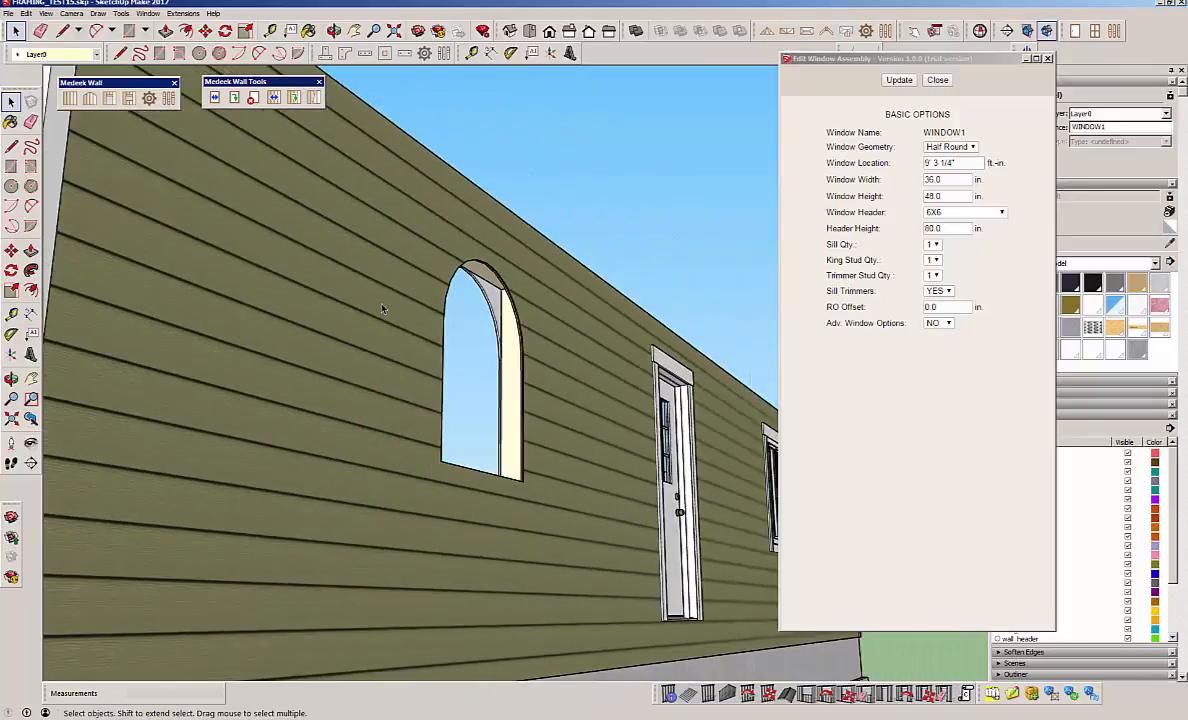
pyautogui.moveTo(354, 281); pyautogui.dragTo(960, 199, button='middle')
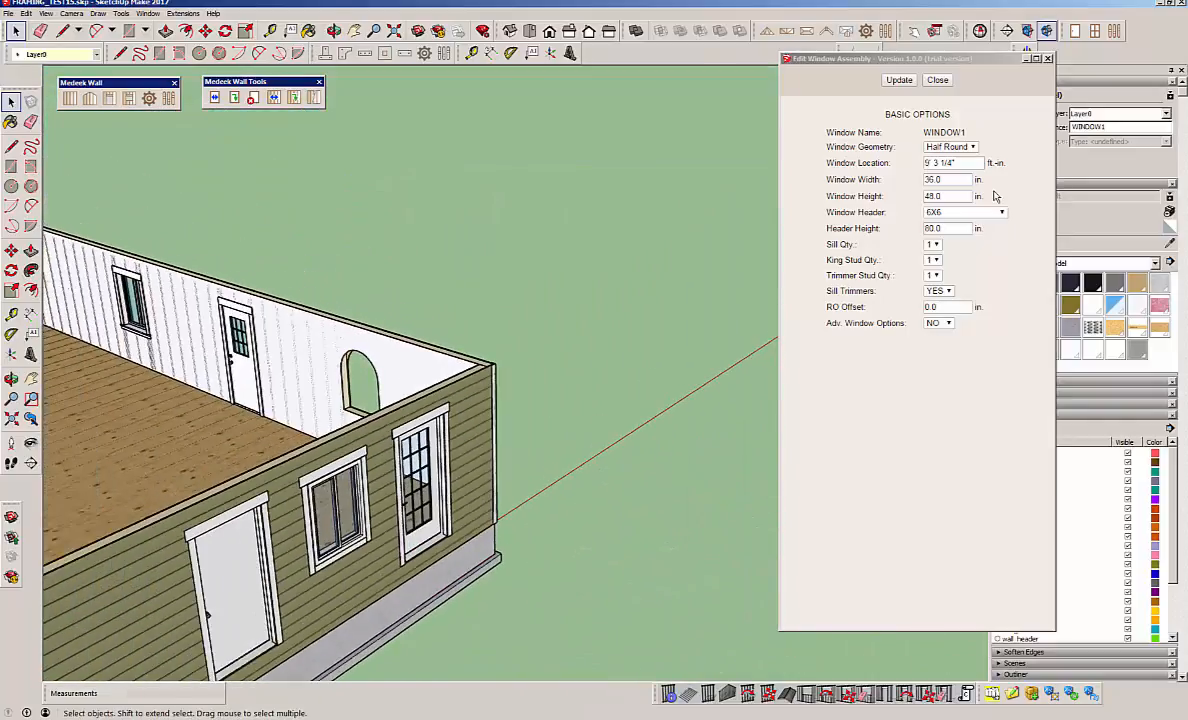
pyautogui.click(936, 80)
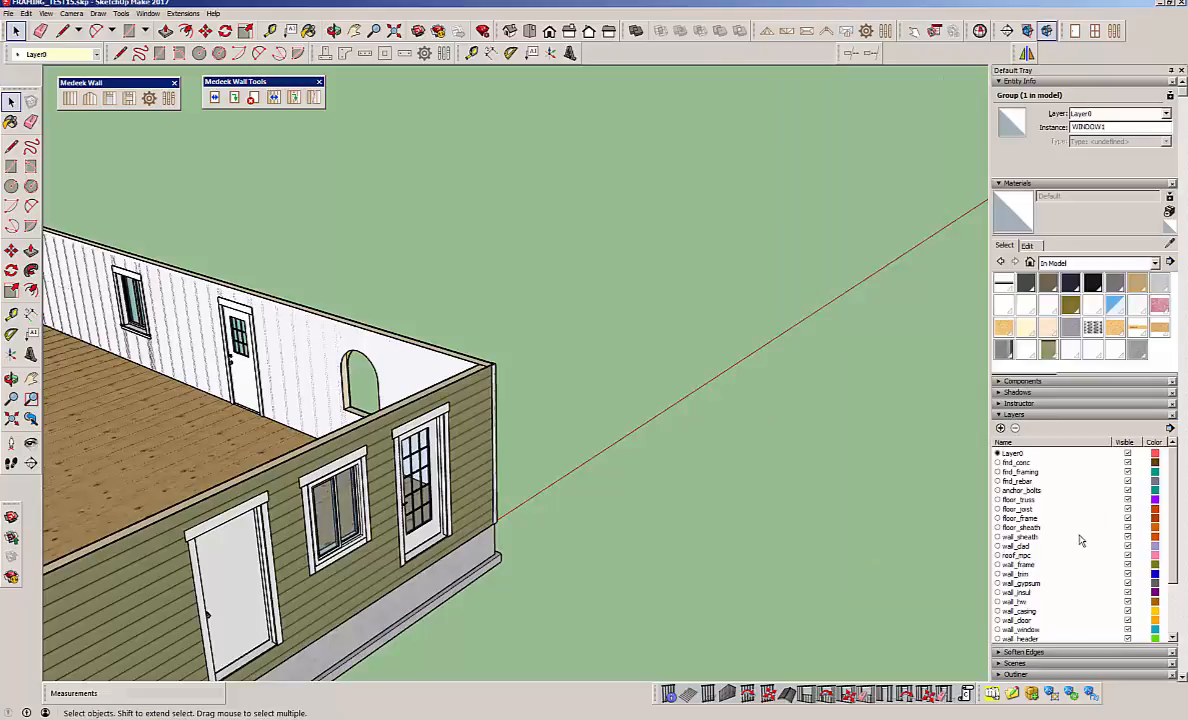
# Hide the wall_gypsum layer and inspect the framing and sheathing around the half-round opening from inside the building.
pyautogui.click(1127, 584)
pyautogui.click(1127, 584)
pyautogui.moveTo(367, 343); pyautogui.dragTo(920, 361, button='middle')
pyautogui.scroll(3, 431, 436)
pyautogui.scroll(3, 425, 440)
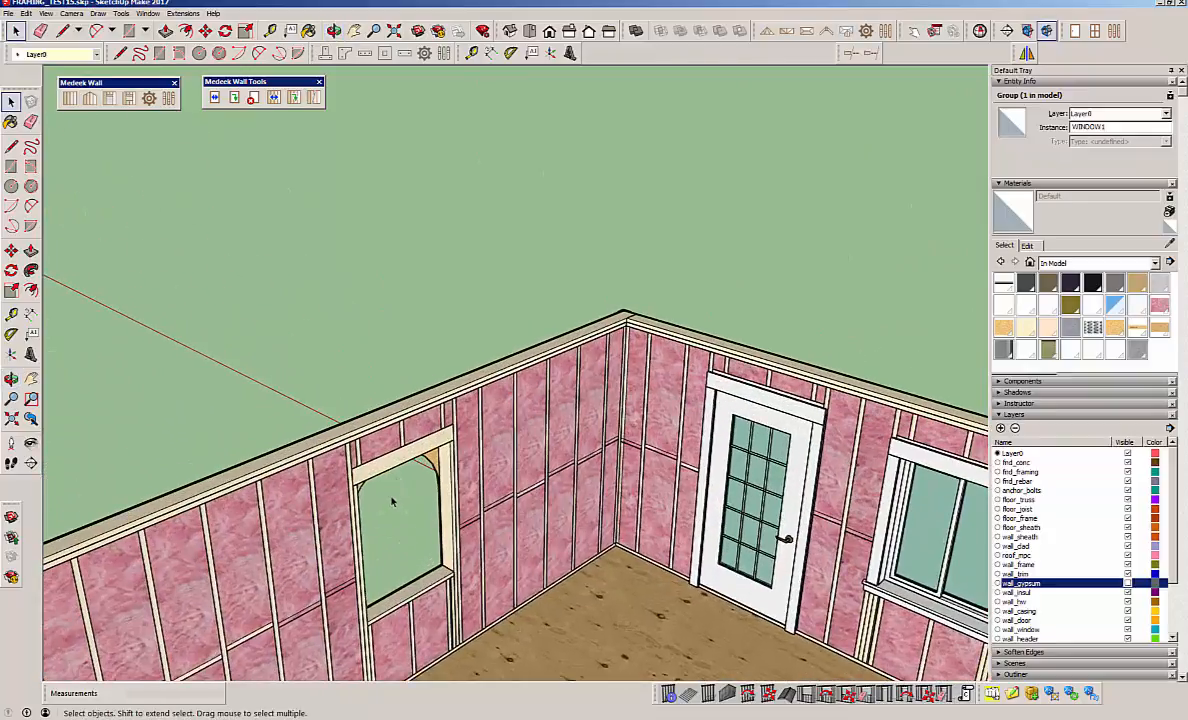
pyautogui.scroll(2, 320, 495)
pyautogui.moveTo(328, 512); pyautogui.dragTo(337, 395, button='middle')
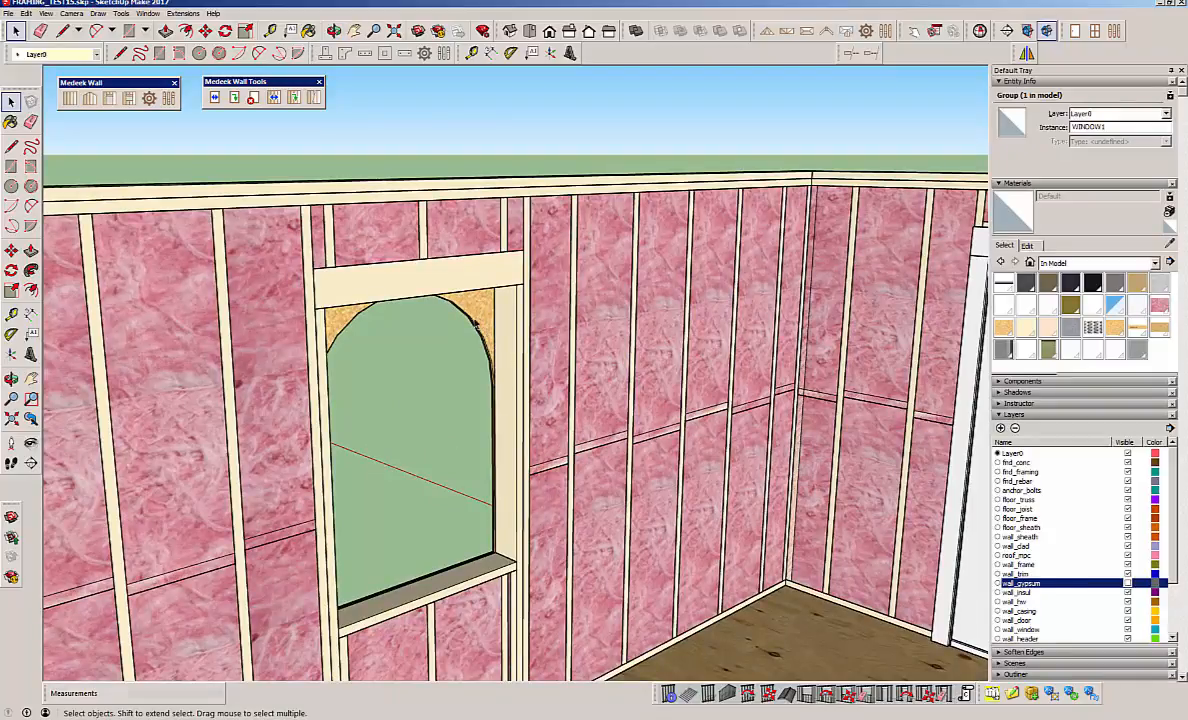
pyautogui.moveTo(337, 432); pyautogui.dragTo(229, 439, button='middle')
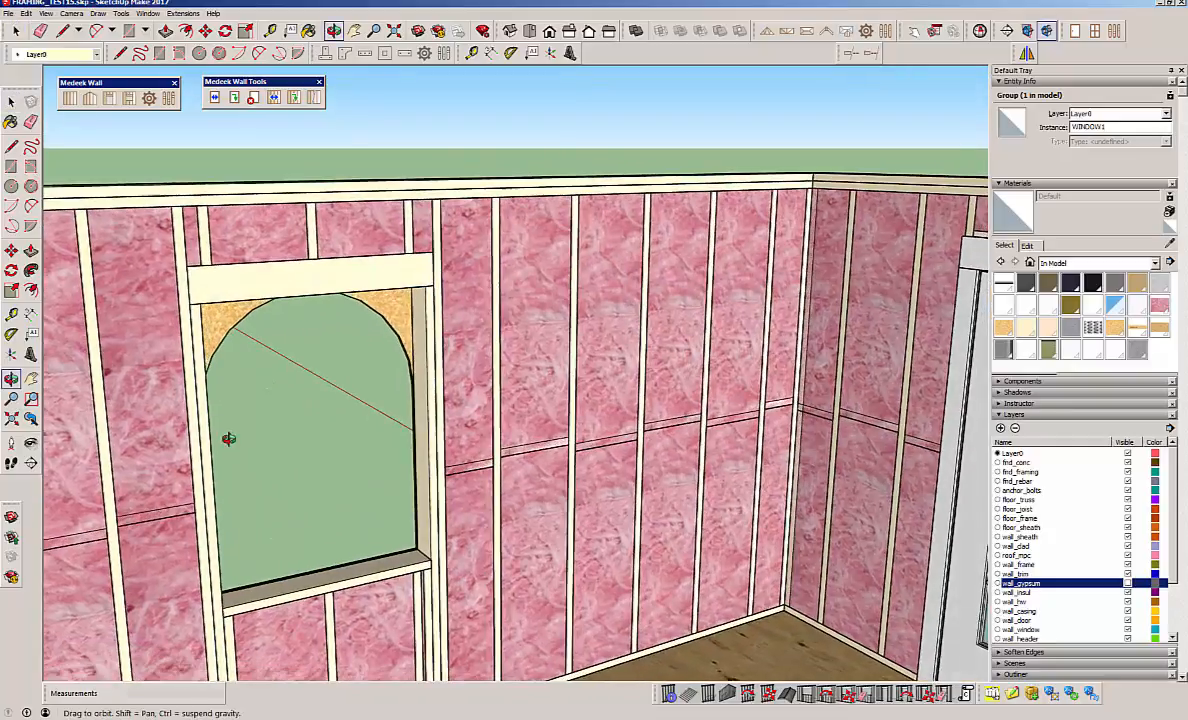
pyautogui.scroll(-6, 524, 428)
pyautogui.moveTo(536, 511); pyautogui.dragTo(482, 468, button='middle')
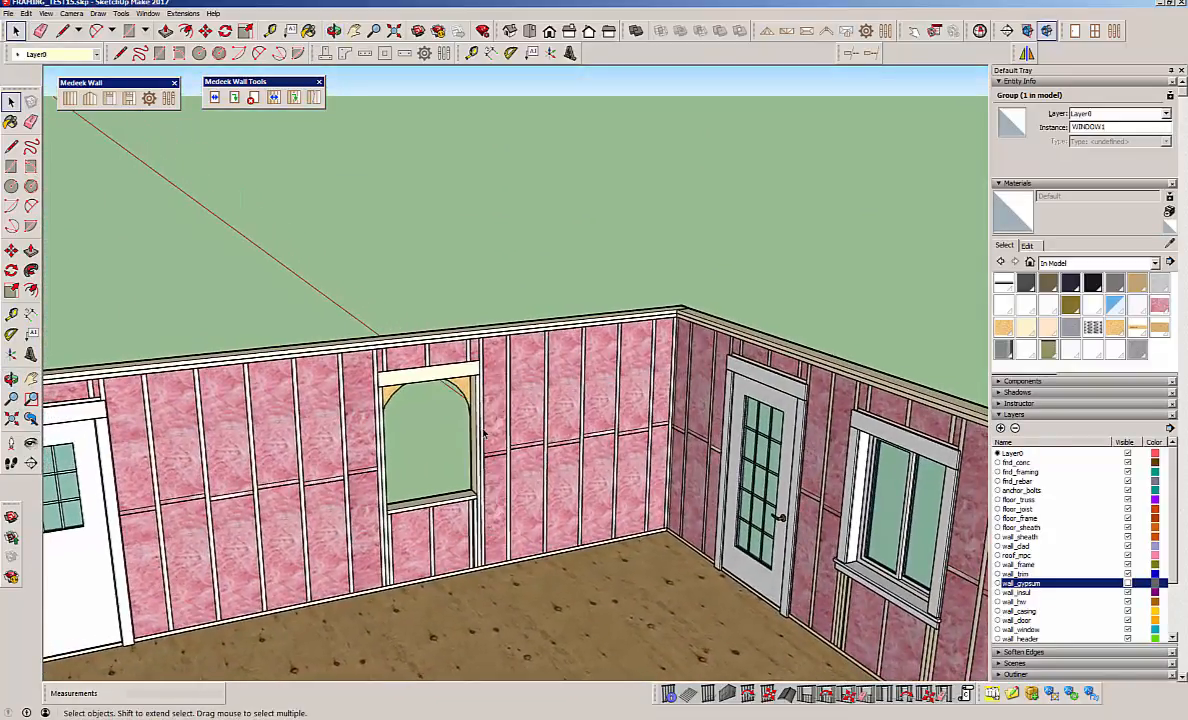
pyautogui.scroll(-3, 575, 352)
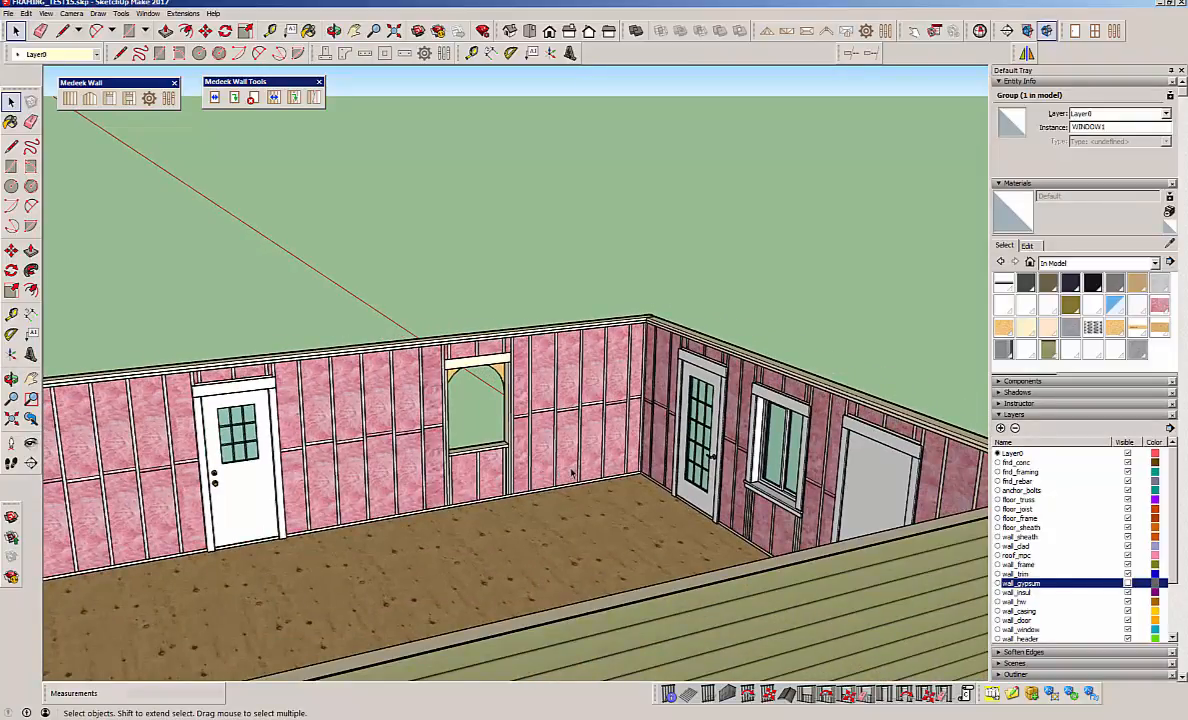
pyautogui.moveTo(364, 496); pyautogui.dragTo(586, 338, button='middle')
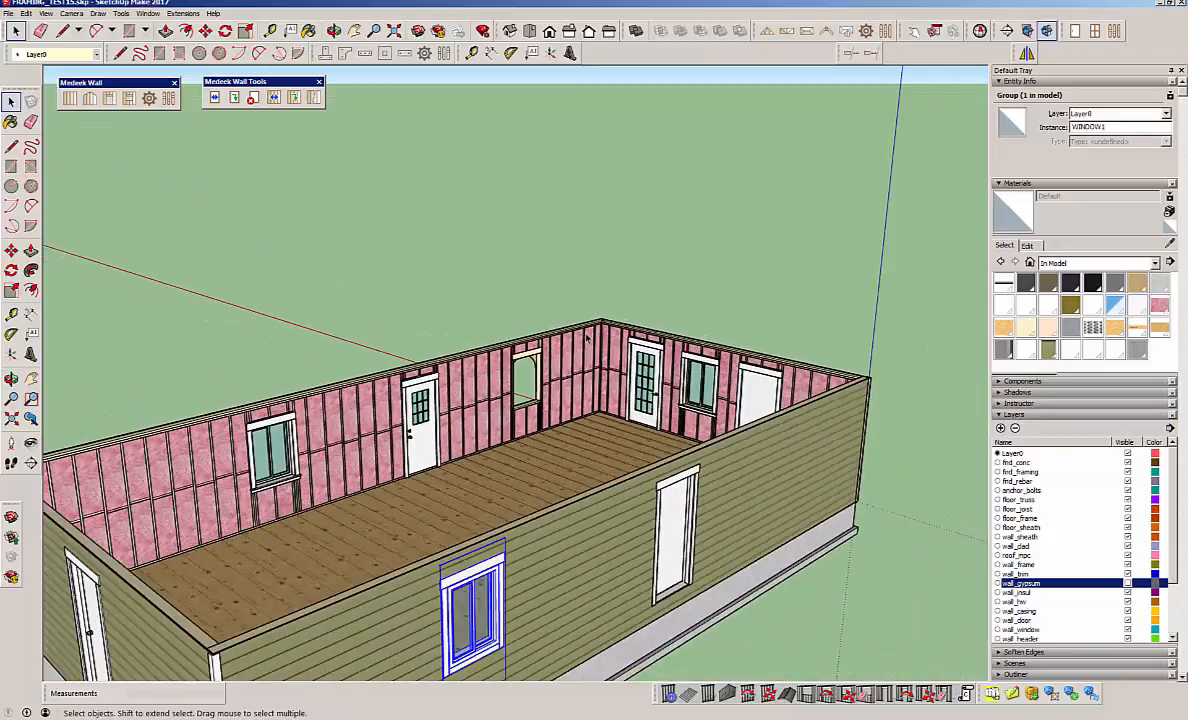
# Clear the selection and examine the whole building with its exposed framing, doors and windows from several sides.
pyautogui.click(457, 297)
pyautogui.moveTo(457, 297); pyautogui.dragTo(603, 480, button='middle')
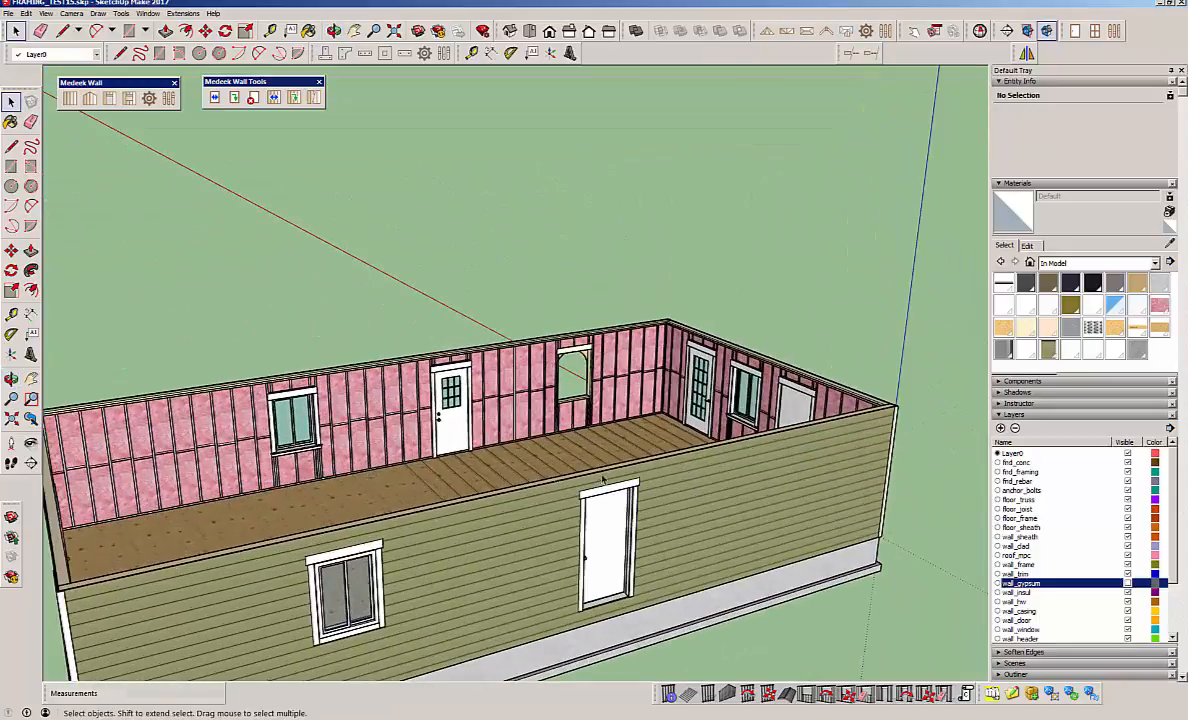
pyautogui.scroll(-3, 740, 453)
pyautogui.moveTo(755, 467); pyautogui.dragTo(133, 527, button='middle')
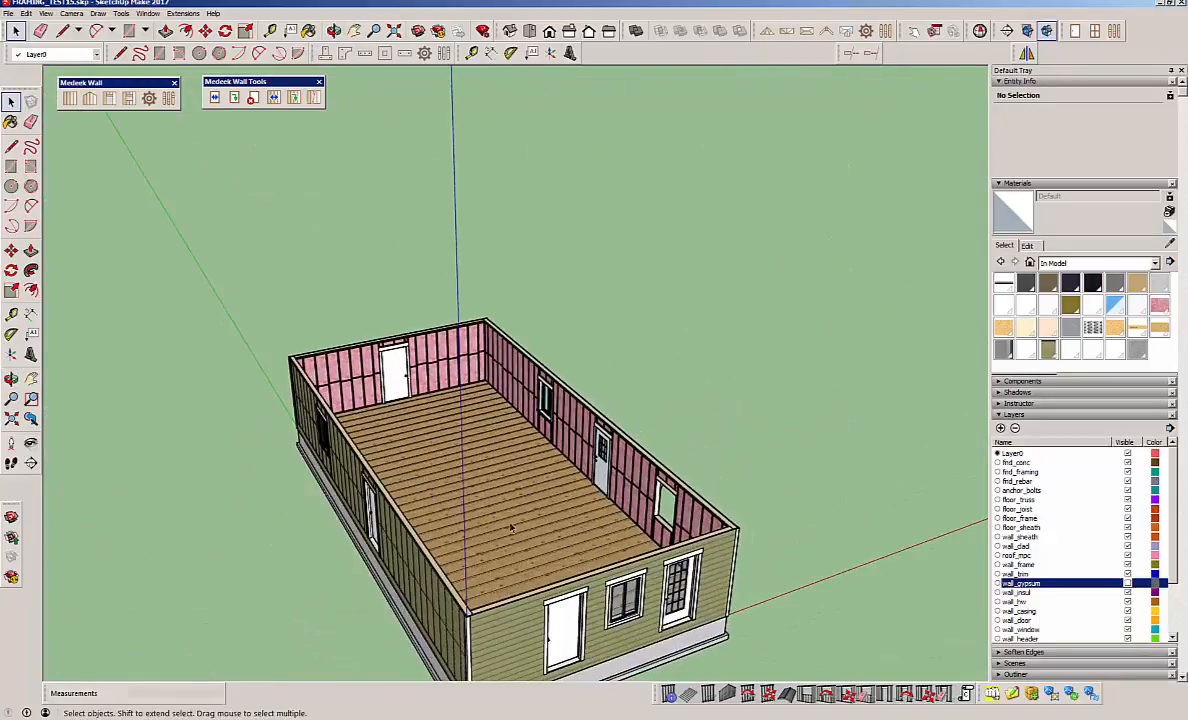
pyautogui.moveTo(510, 528); pyautogui.dragTo(320, 528, button='middle')
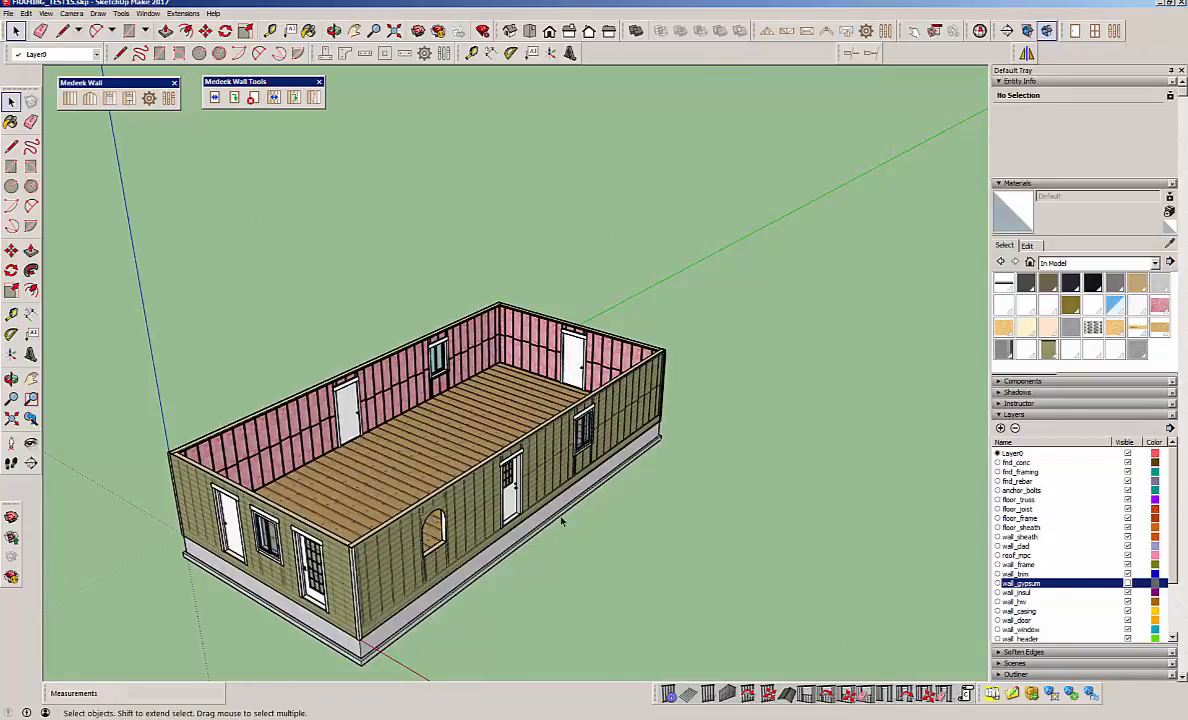
pyautogui.scroll(4, 453, 535)
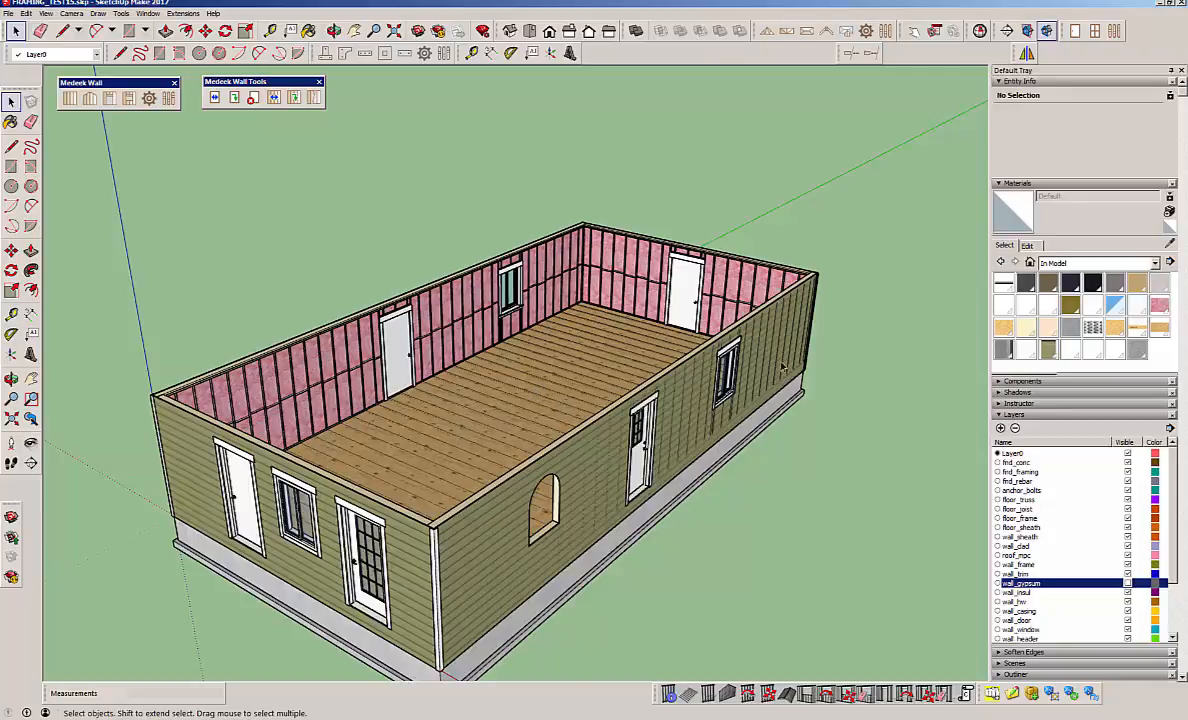
pyautogui.moveTo(783, 367); pyautogui.dragTo(684, 410, button='middle')
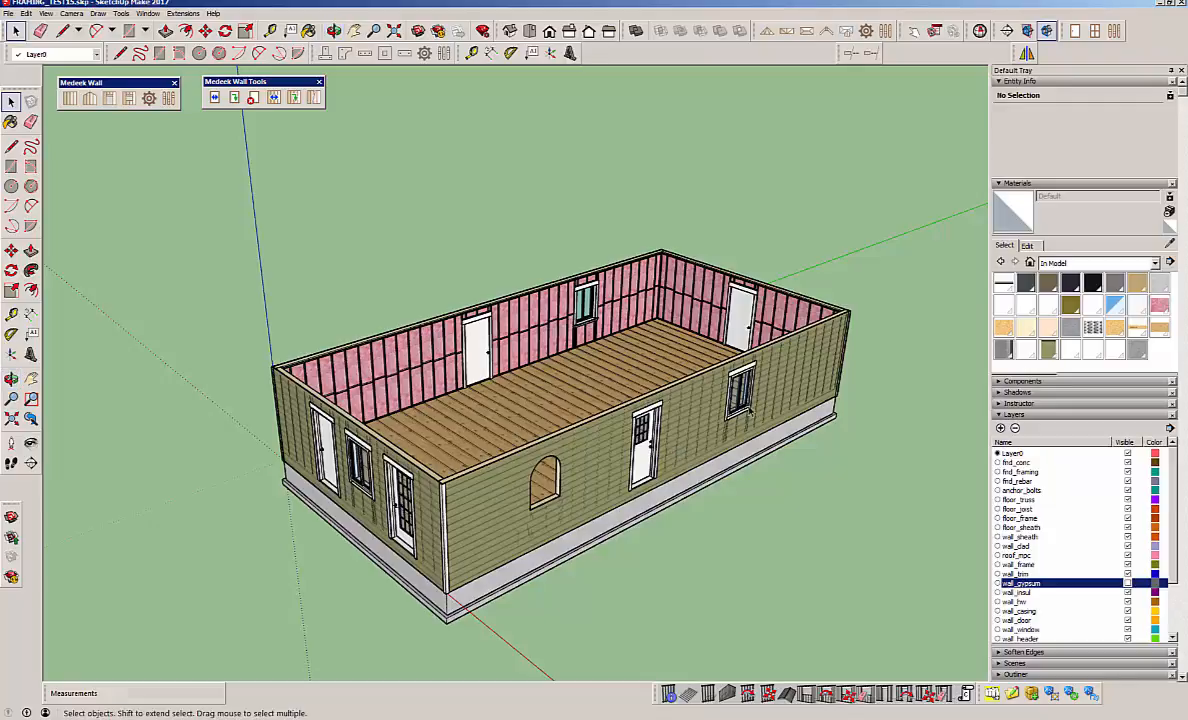
# Open the assembly settings of the full-glass end-wall door and of the long wall's slider window, view them together, and close both.
pyautogui.click(234, 97)
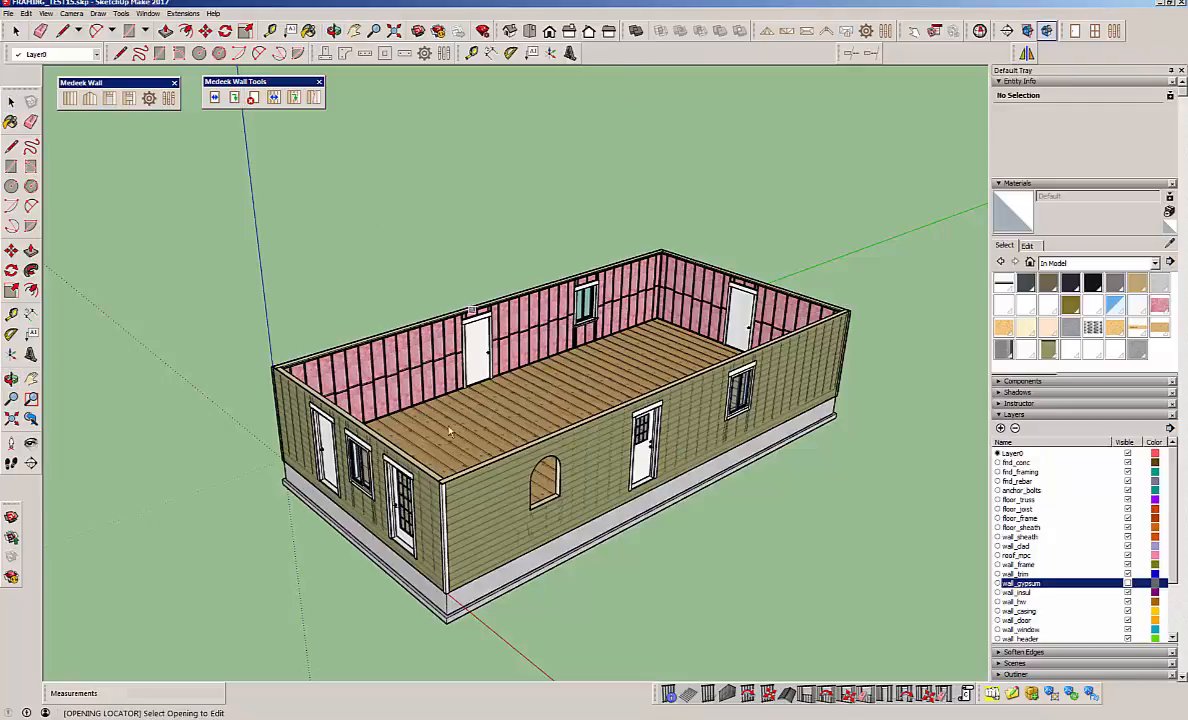
pyautogui.click(397, 504)
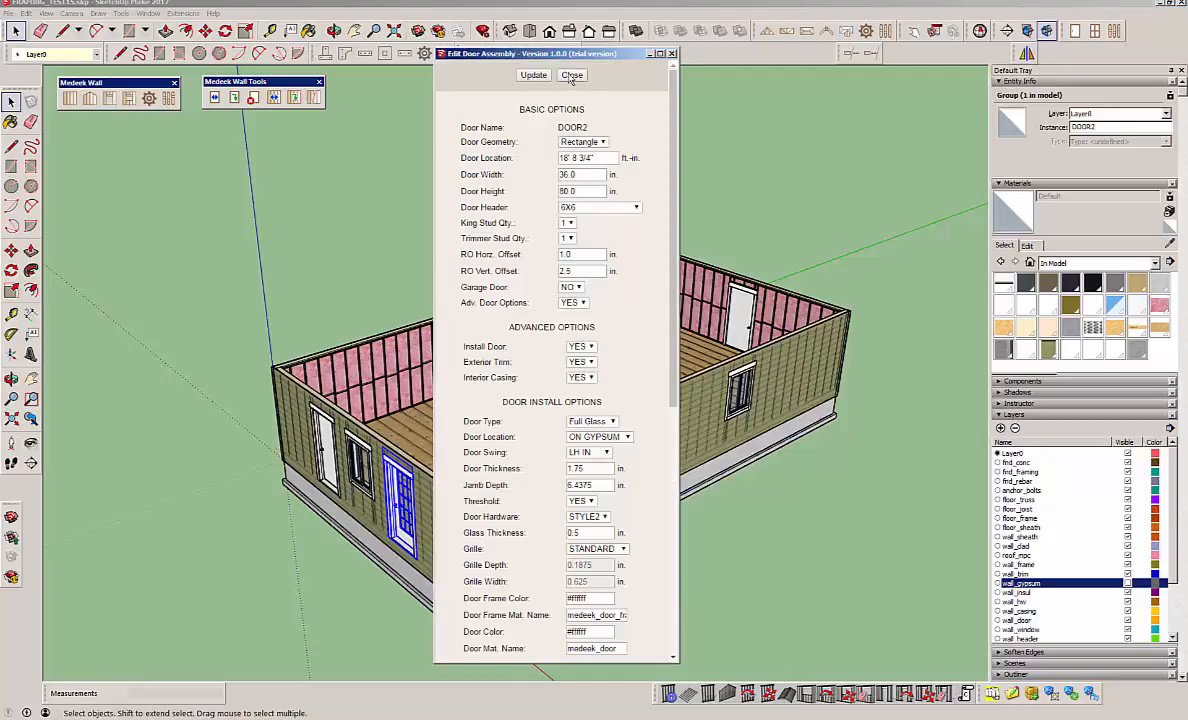
pyautogui.moveTo(550, 55); pyautogui.dragTo(1025, 66)
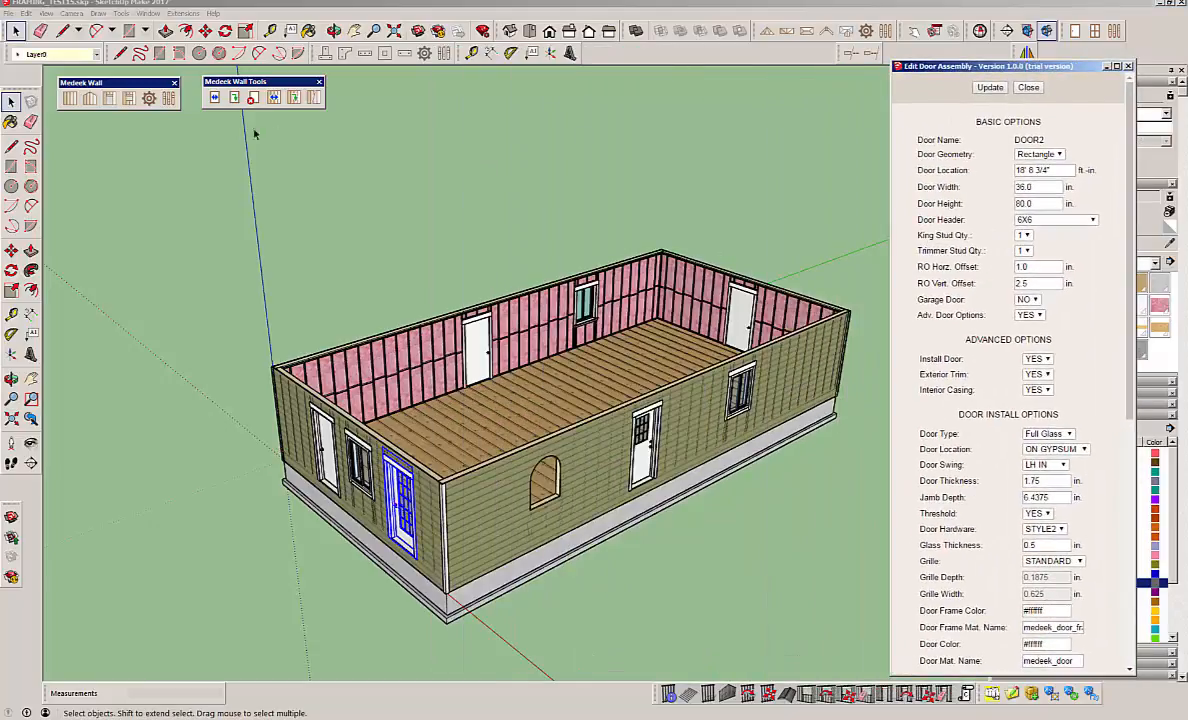
pyautogui.click(234, 97)
pyautogui.click(741, 397)
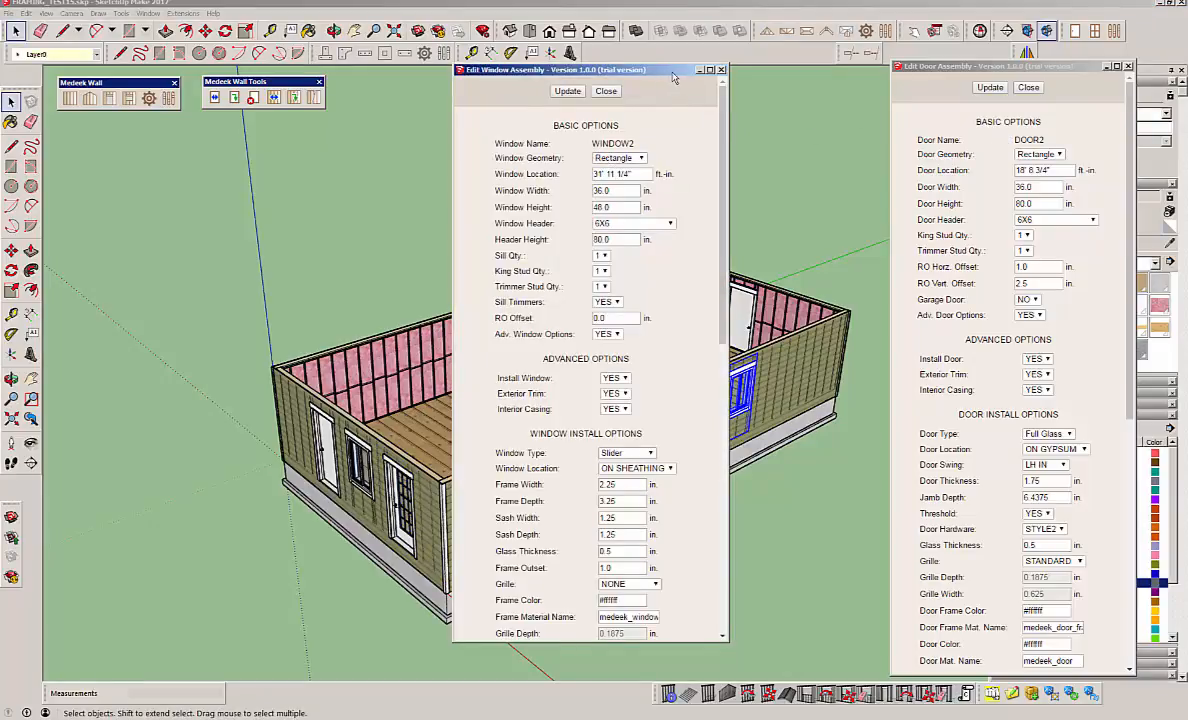
pyautogui.moveTo(618, 70); pyautogui.dragTo(827, 83)
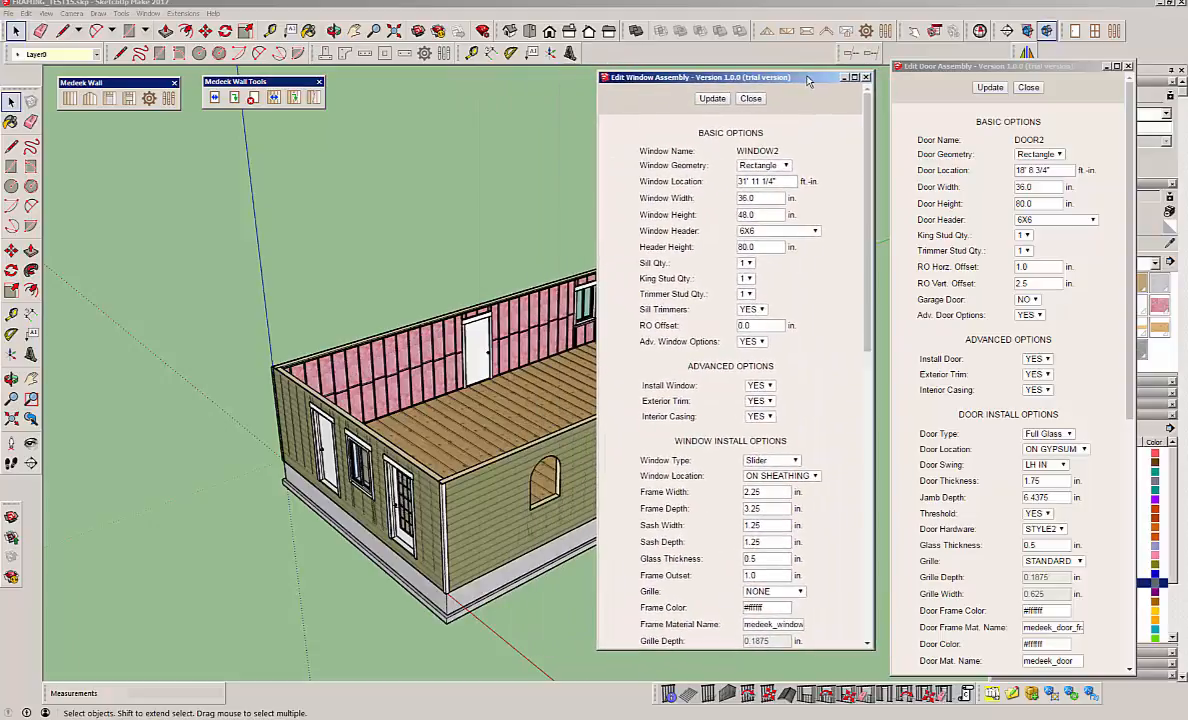
pyautogui.click(753, 99)
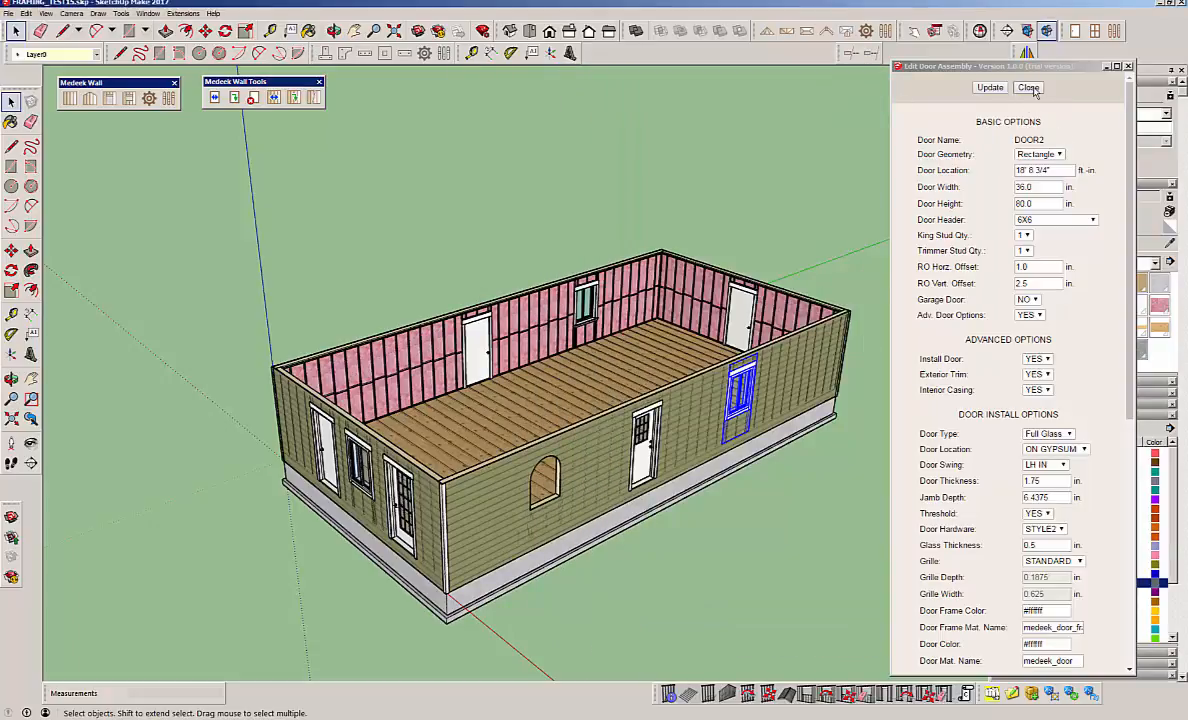
pyautogui.click(1028, 87)
pyautogui.click(941, 358)
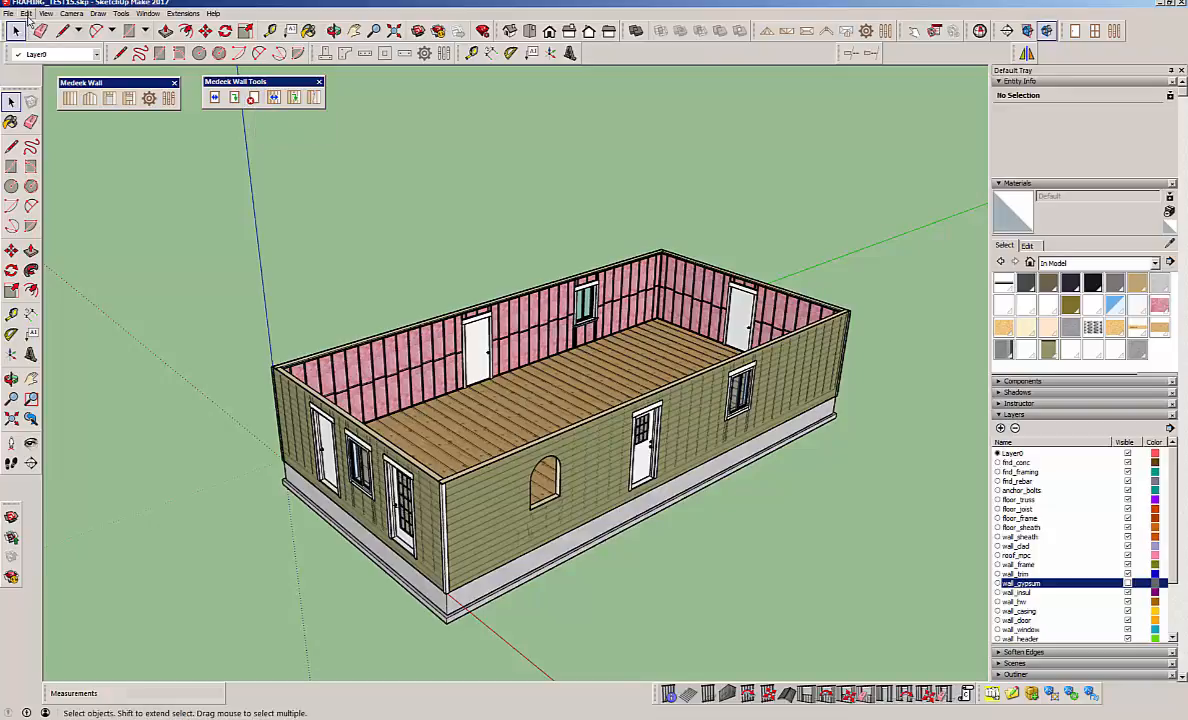
# Delete the window between the two doors in the end wall with the plugin's opening deletion tool.
pyautogui.click(253, 97)
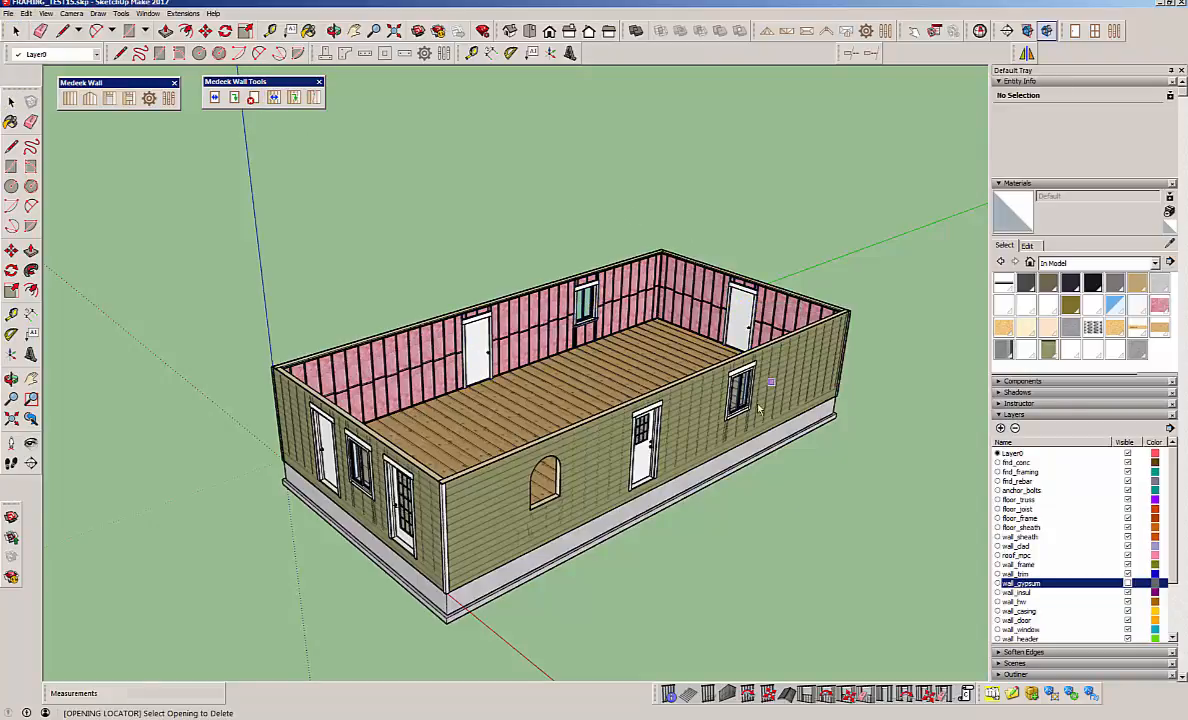
pyautogui.click(545, 503)
pyautogui.moveTo(456, 490); pyautogui.dragTo(1002, 494, button='middle')
pyautogui.scroll(5, 748, 339)
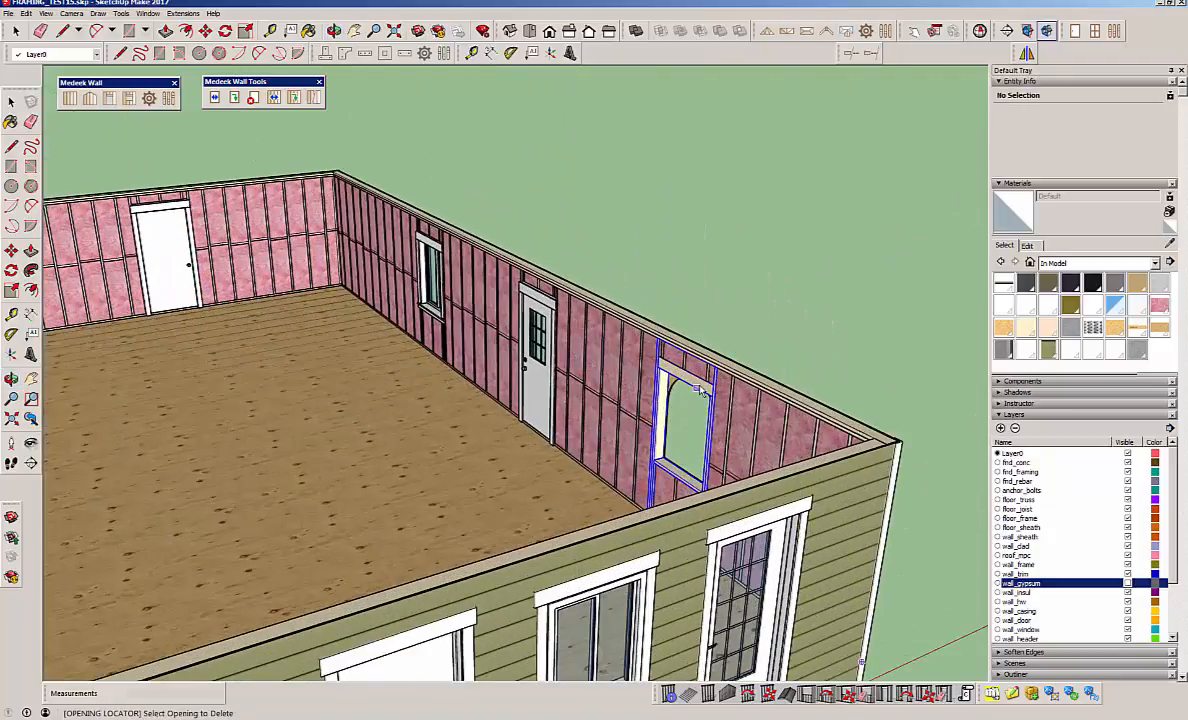
pyautogui.click(700, 390)
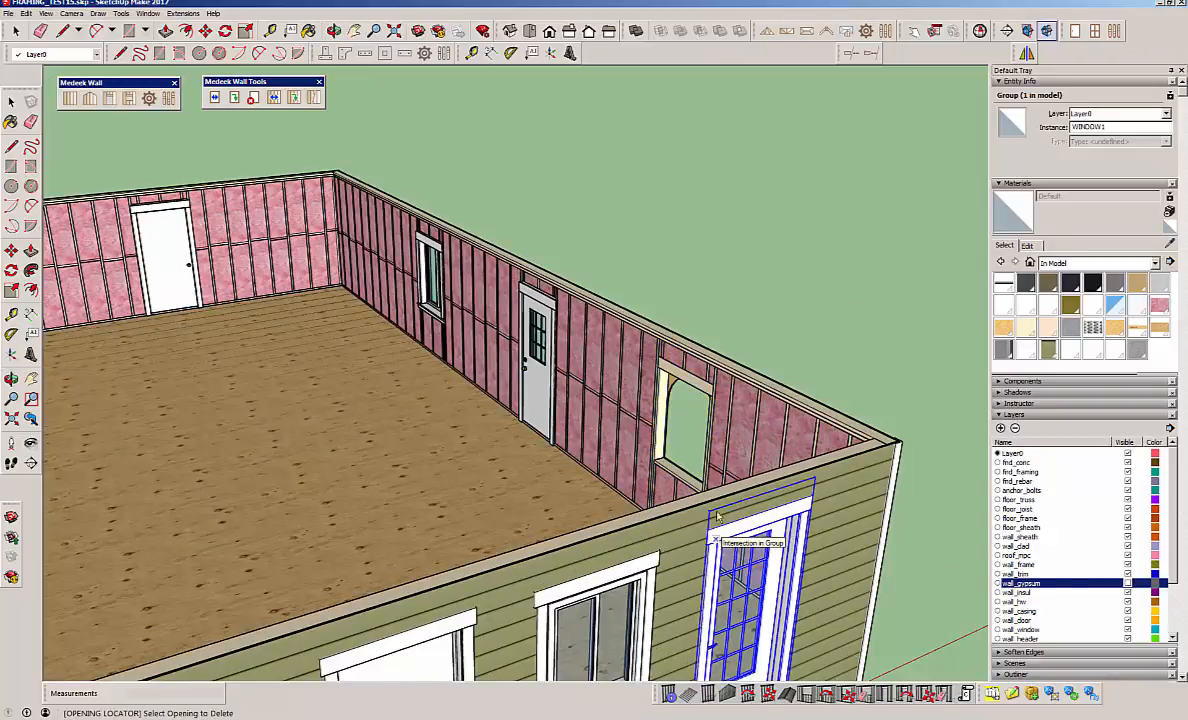
pyautogui.scroll(-4, 588, 430)
pyautogui.scroll(1, 613, 490)
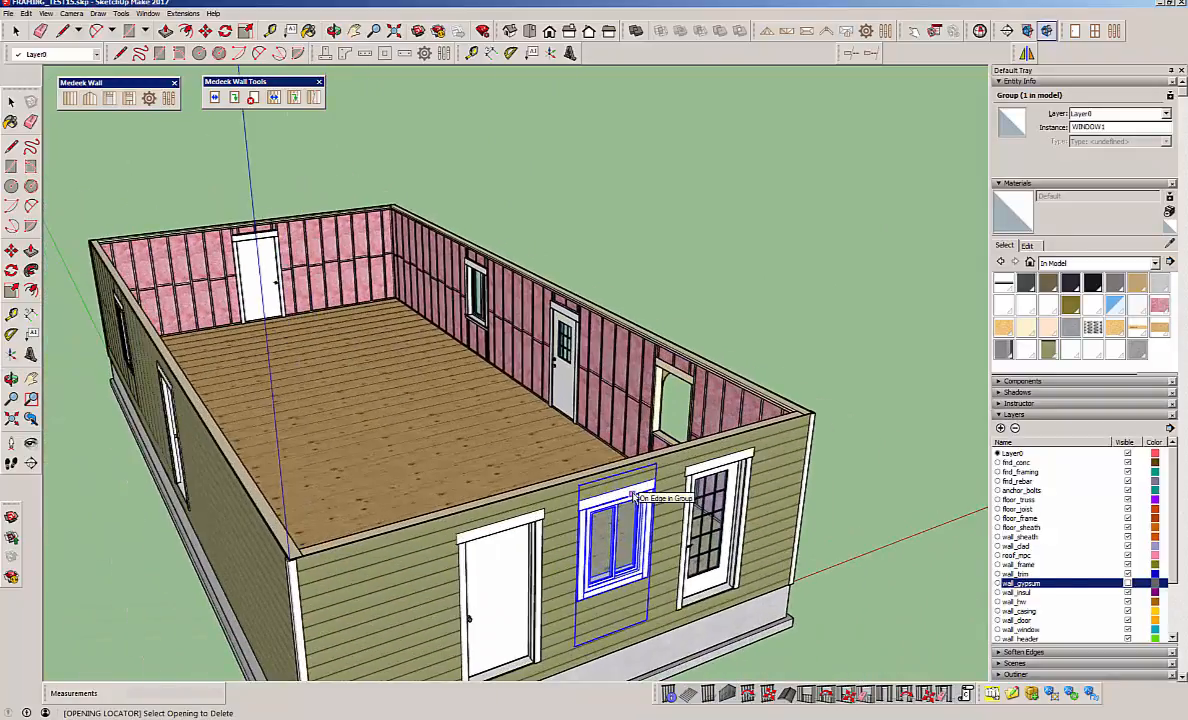
pyautogui.click(632, 495)
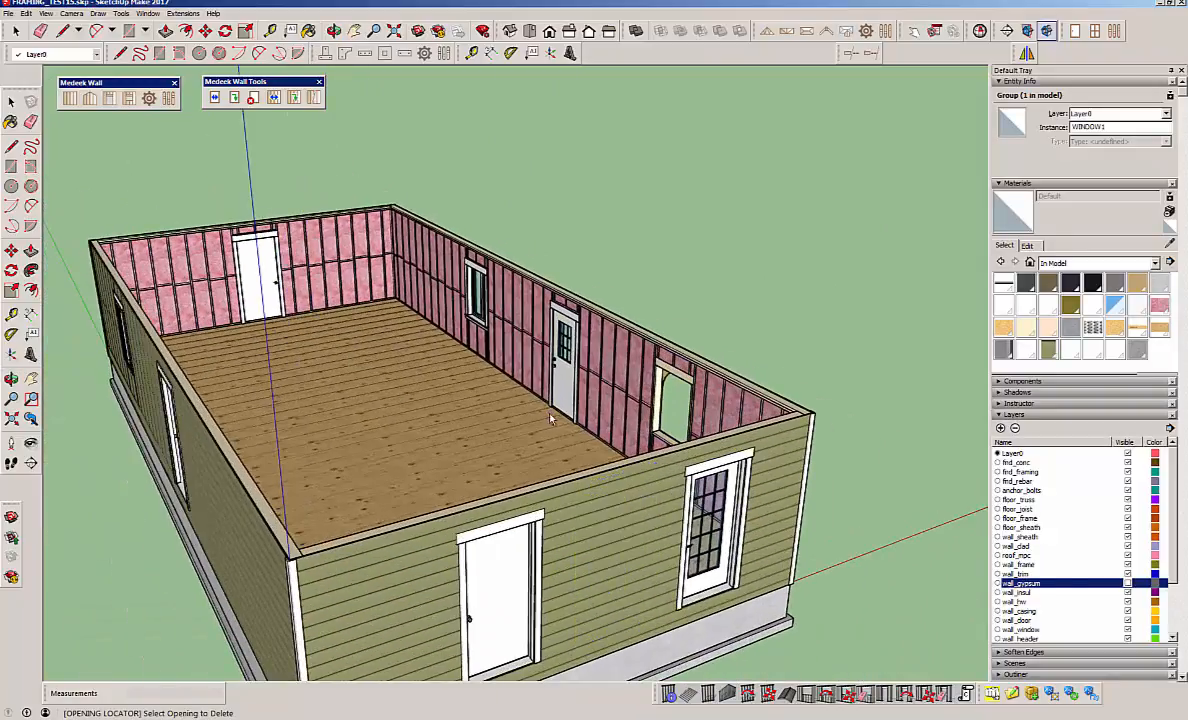
# Delete the half-round opening and the half-glass door from the front long wall, and the solid door from the opposite long wall.
pyautogui.scroll(-1, 549, 418)
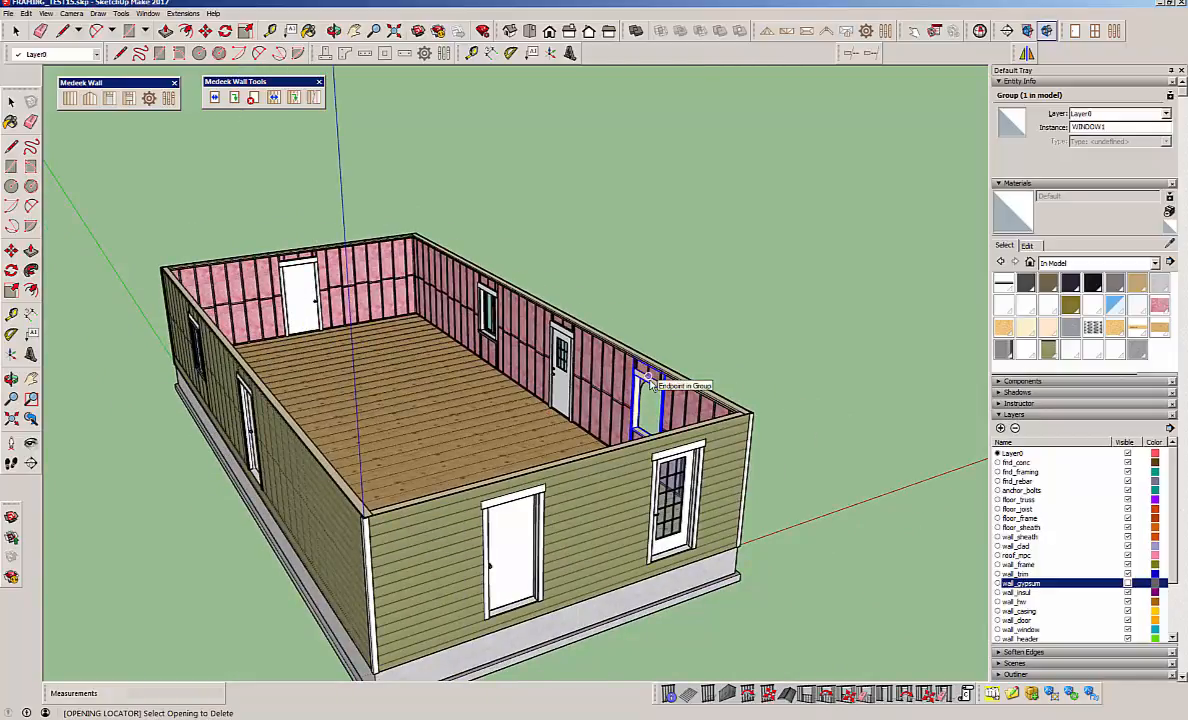
pyautogui.click(651, 385)
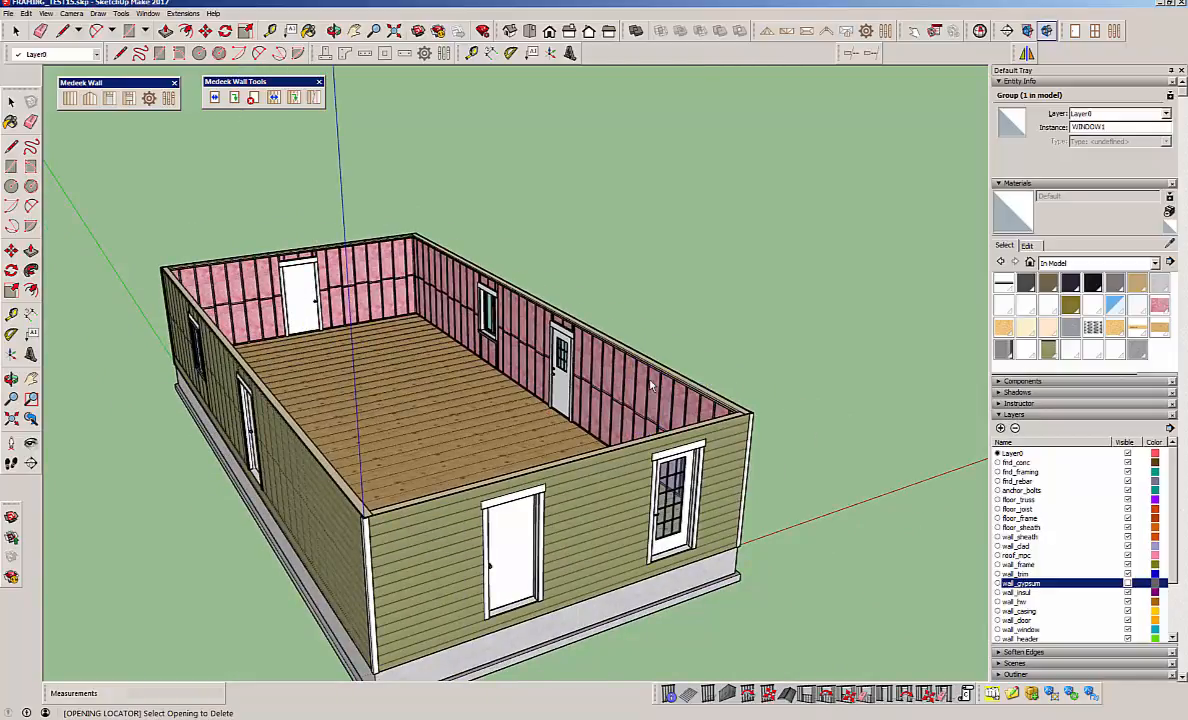
pyautogui.click(556, 331)
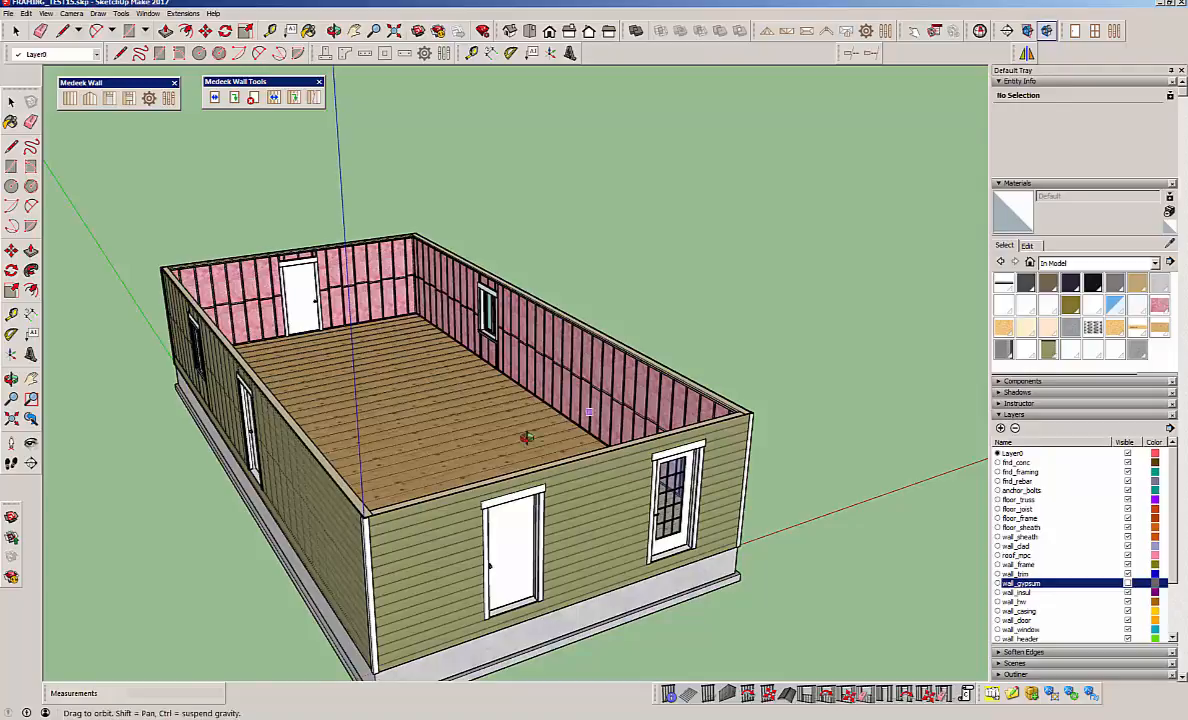
pyautogui.moveTo(522, 432); pyautogui.dragTo(199, 457, button='middle')
pyautogui.click(338, 310)
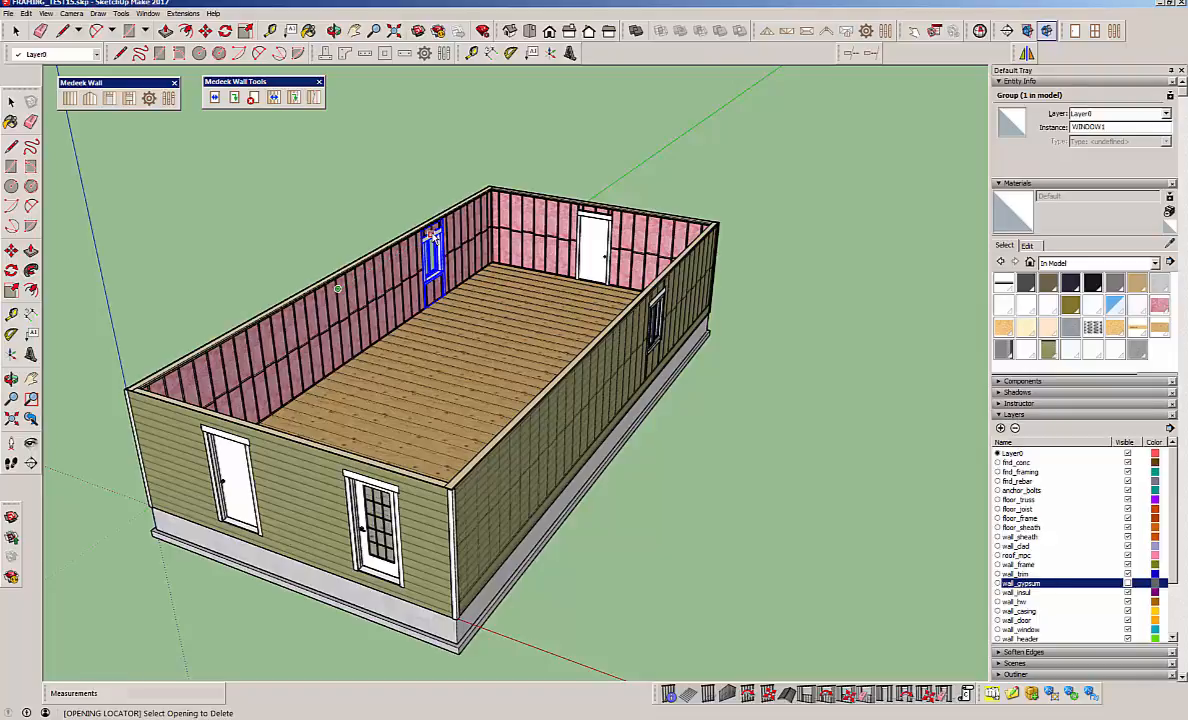
# Delete the window from the far long wall and the solid door from the near end wall.
pyautogui.click(432, 238)
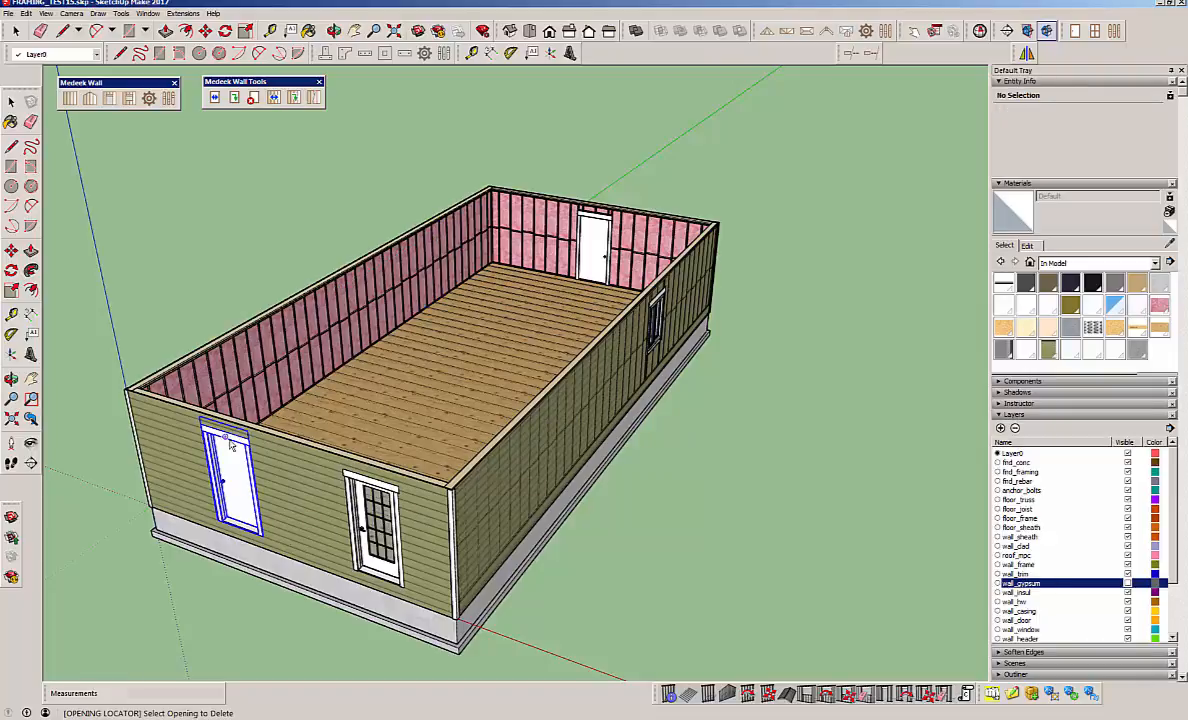
pyautogui.click(230, 443)
pyautogui.click(16, 31)
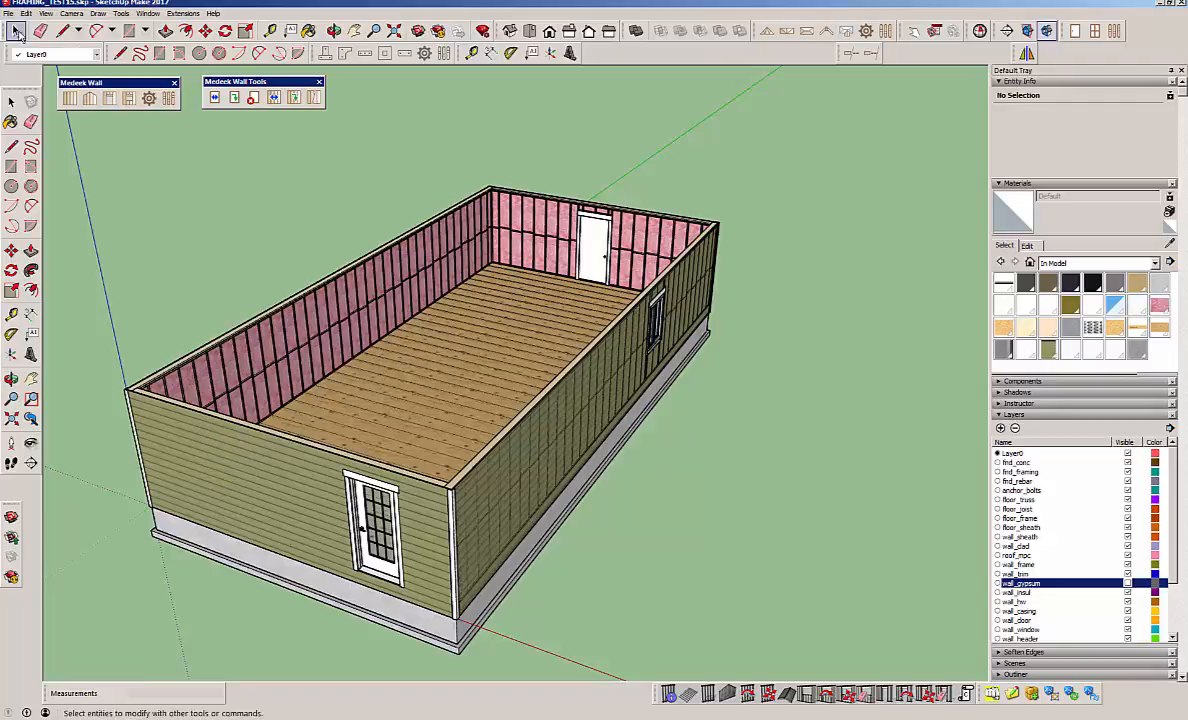
# Open the attribute editor for the end wall with the full-glass door and widen its window to fit the values.
pyautogui.moveTo(572, 279); pyautogui.dragTo(604, 343, button='middle')
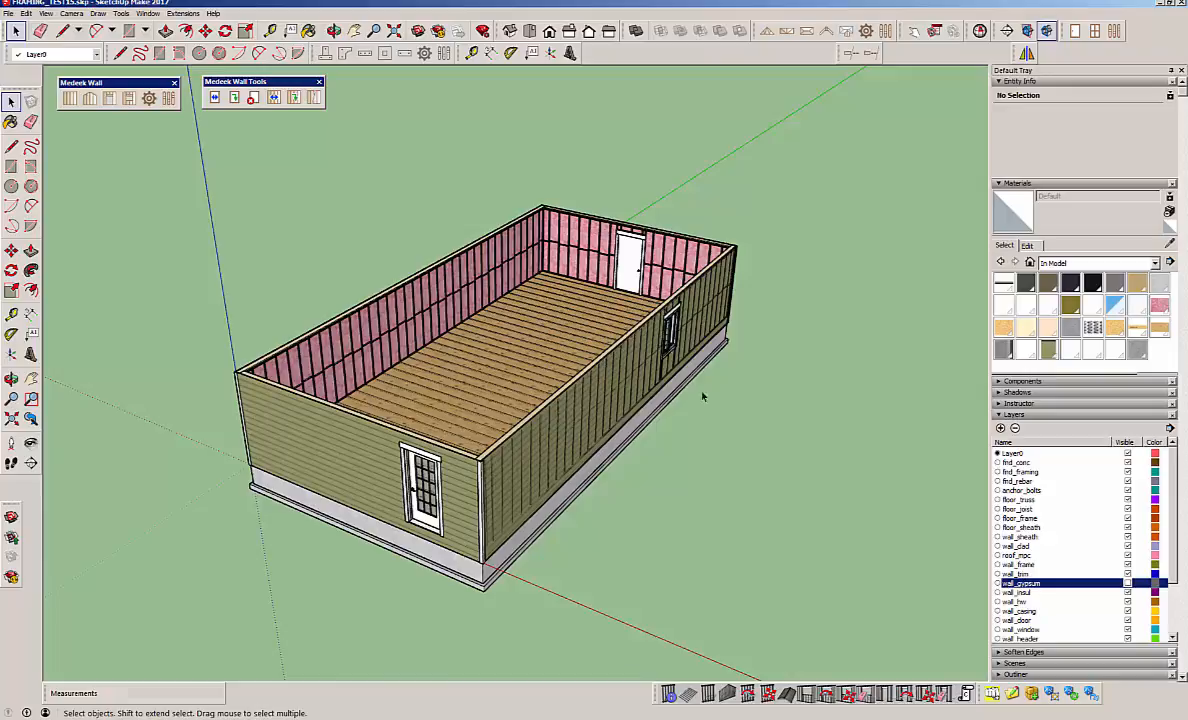
pyautogui.click(457, 479)
pyautogui.rightClick(456, 475)
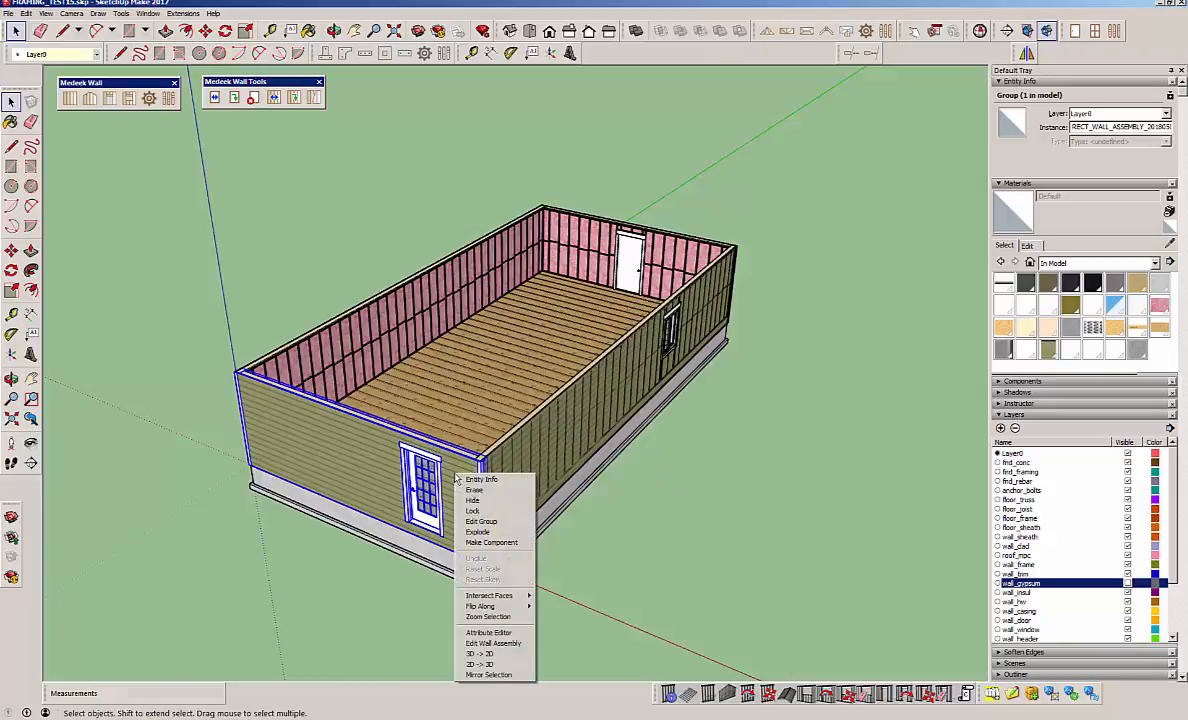
pyautogui.click(488, 633)
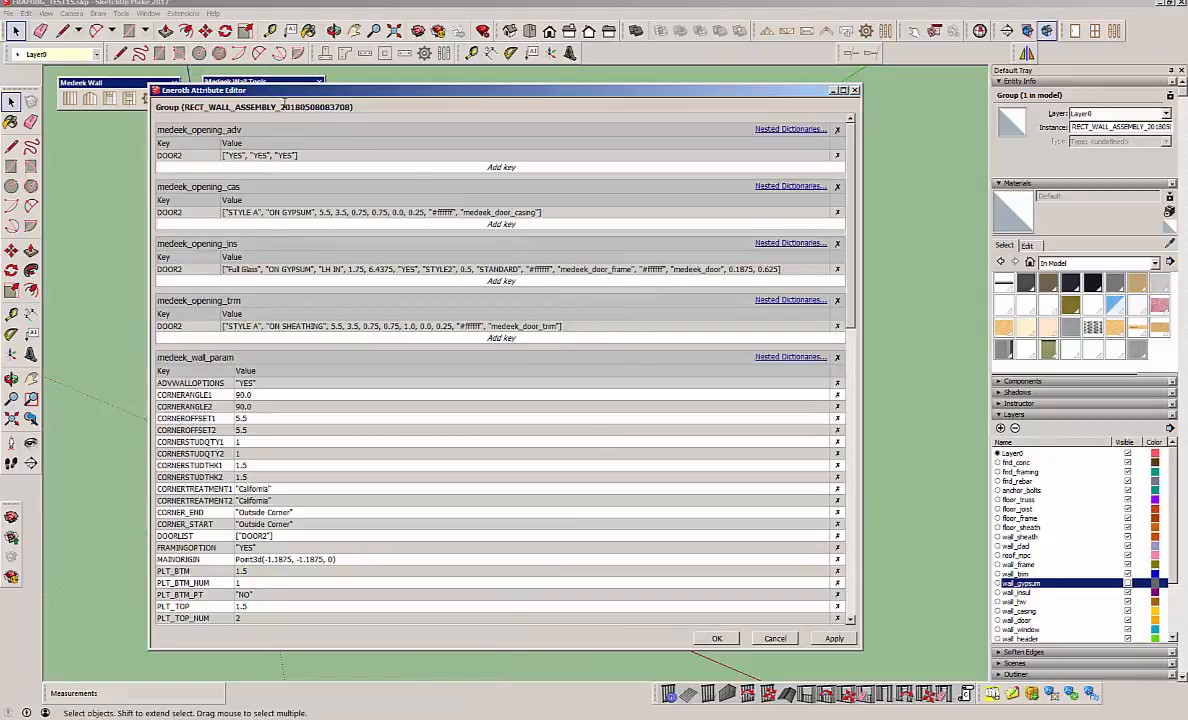
pyautogui.moveTo(325, 90); pyautogui.dragTo(320, 80)
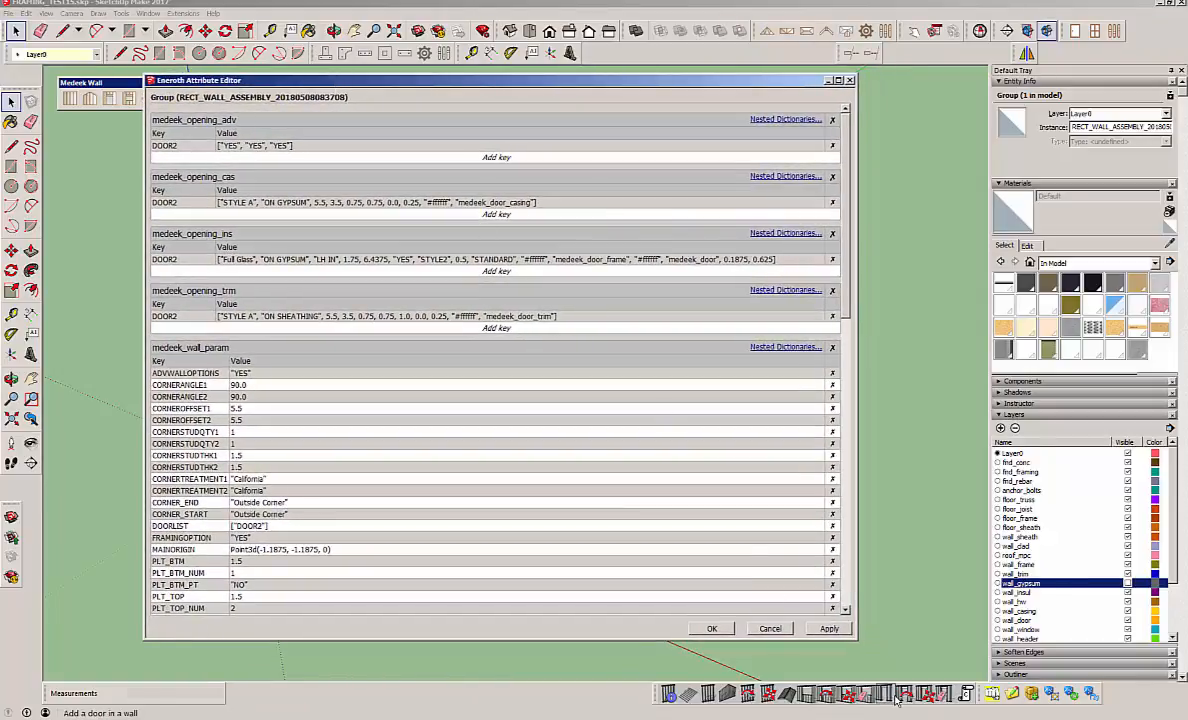
pyautogui.moveTo(852, 638); pyautogui.dragTo(926, 654)
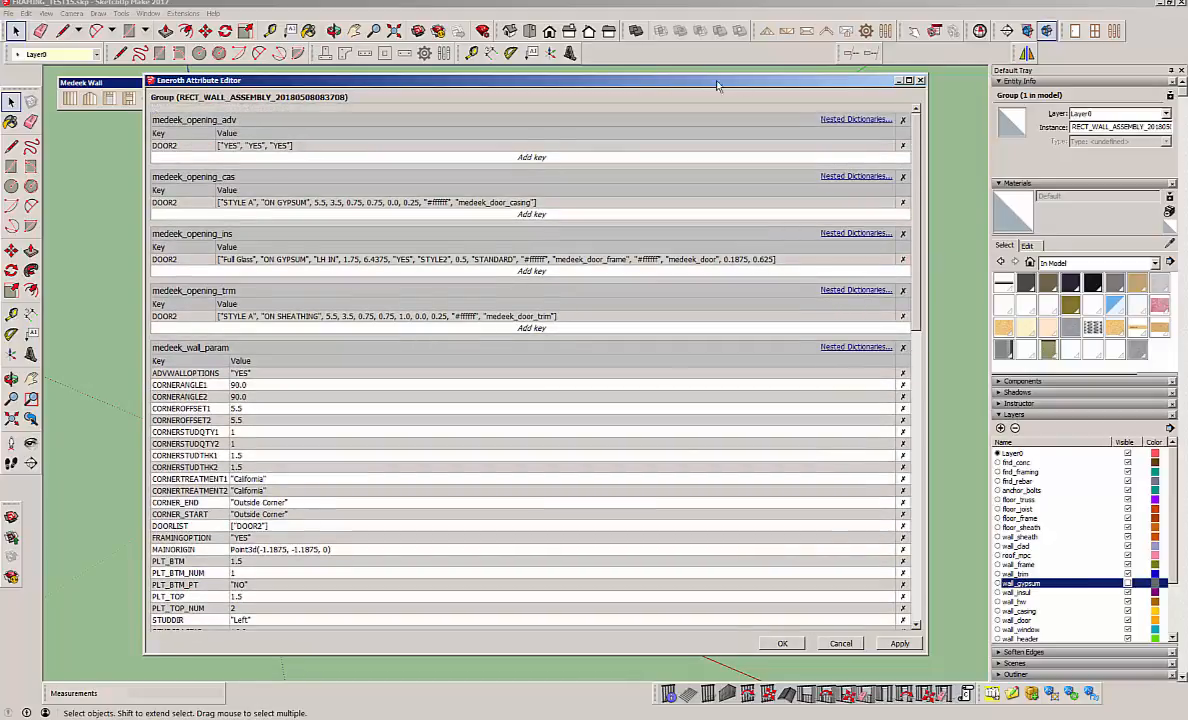
pyautogui.moveTo(716, 85); pyautogui.dragTo(756, 91)
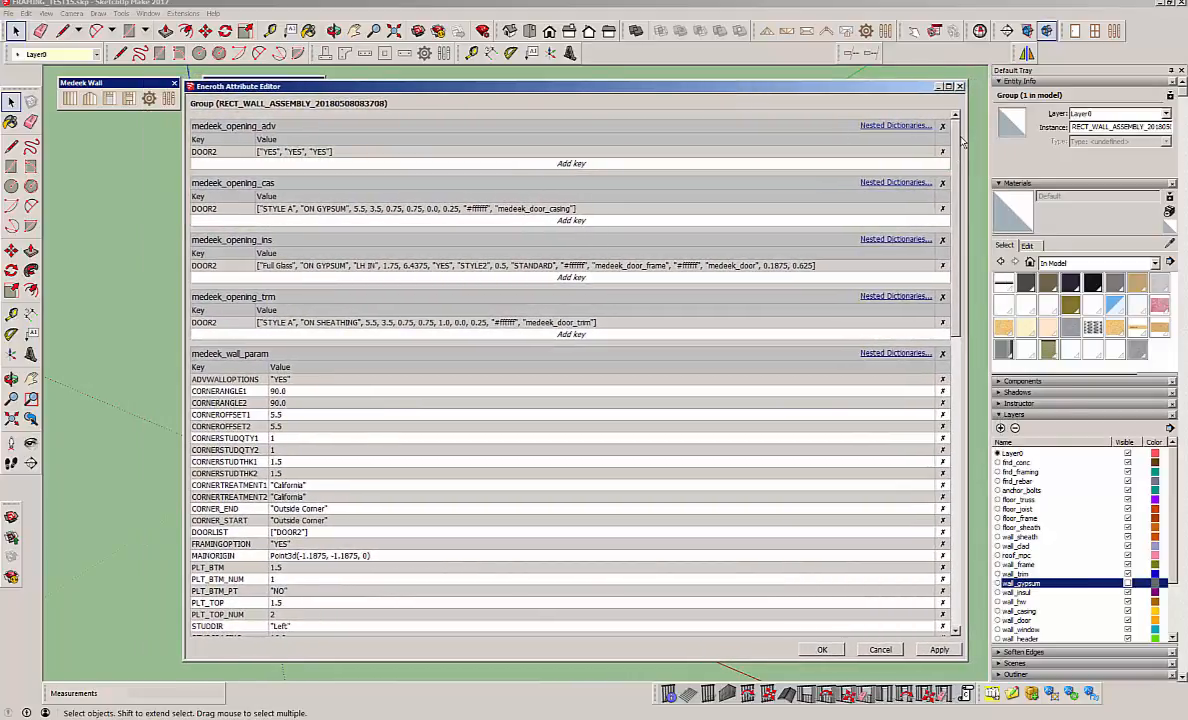
# Review the end wall's parameter dictionaries down to medeek_wall_param6, close the attribute editor and clear the selection.
pyautogui.scroll(-15, 910, 265)
pyautogui.scroll(12, 950, 197)
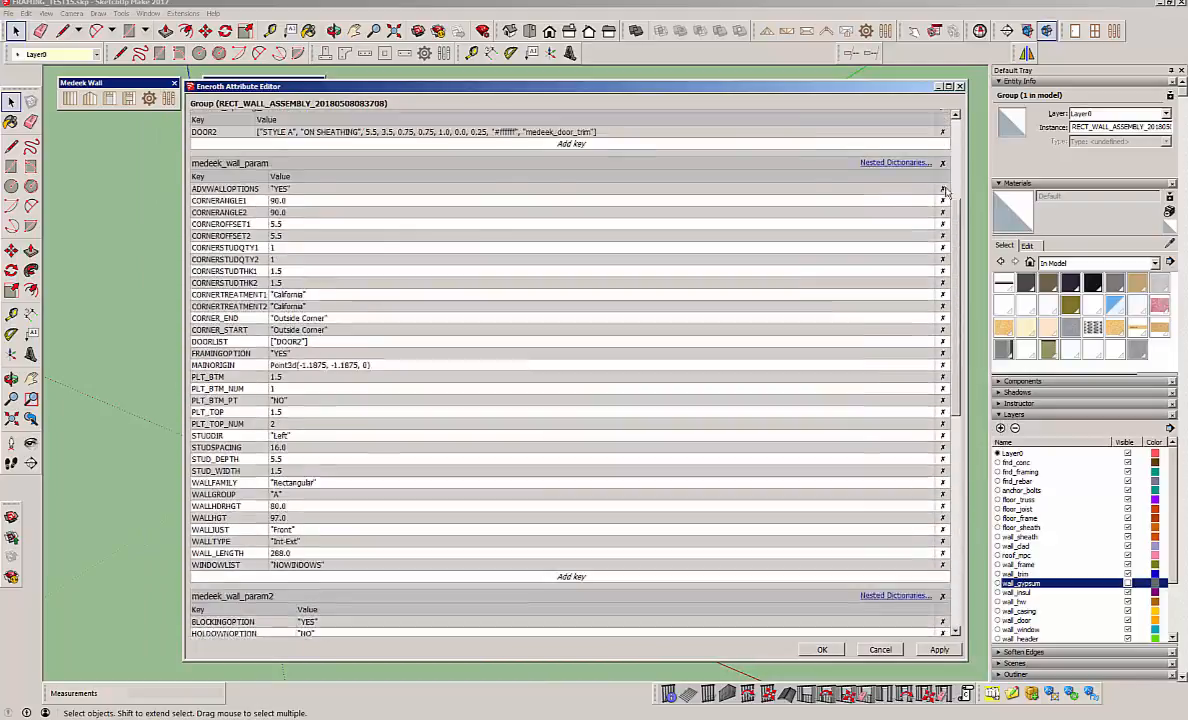
pyautogui.scroll(-12, 950, 197)
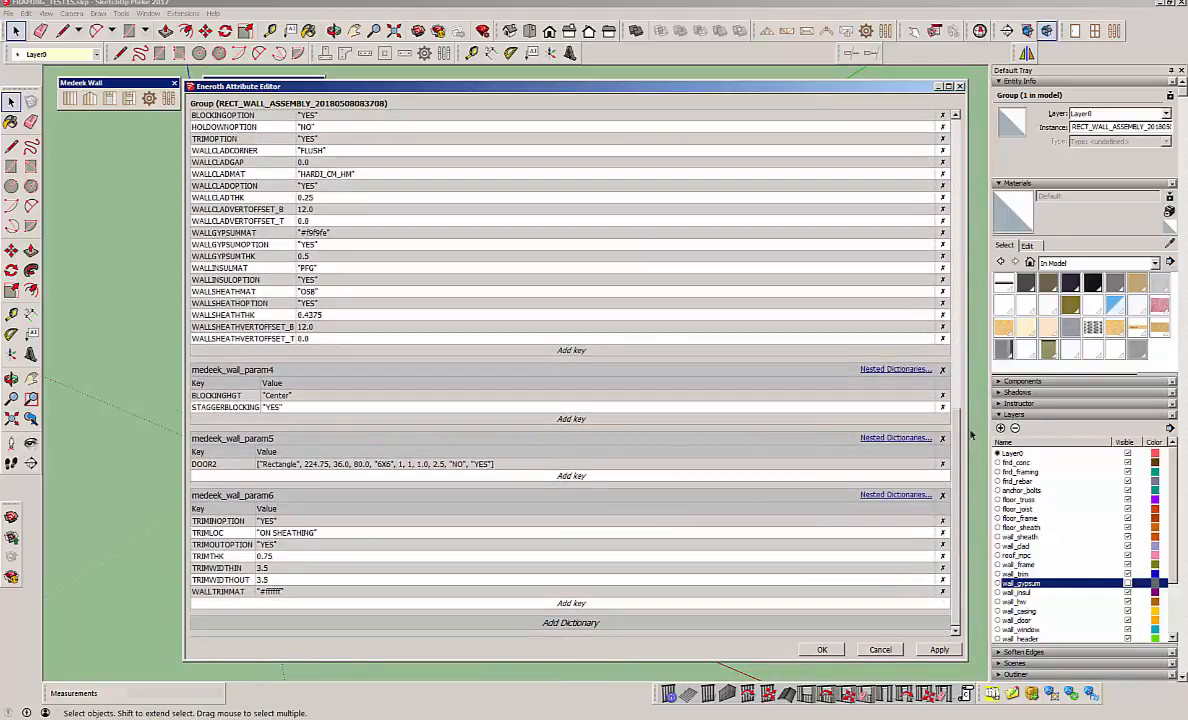
pyautogui.moveTo(700, 88)
pyautogui.mouseDown()
pyautogui.moveTo(1004, 83)
pyautogui.moveTo(933, 102)
pyautogui.moveTo(689, 100)
pyautogui.mouseUp()
pyautogui.click(926, 93)
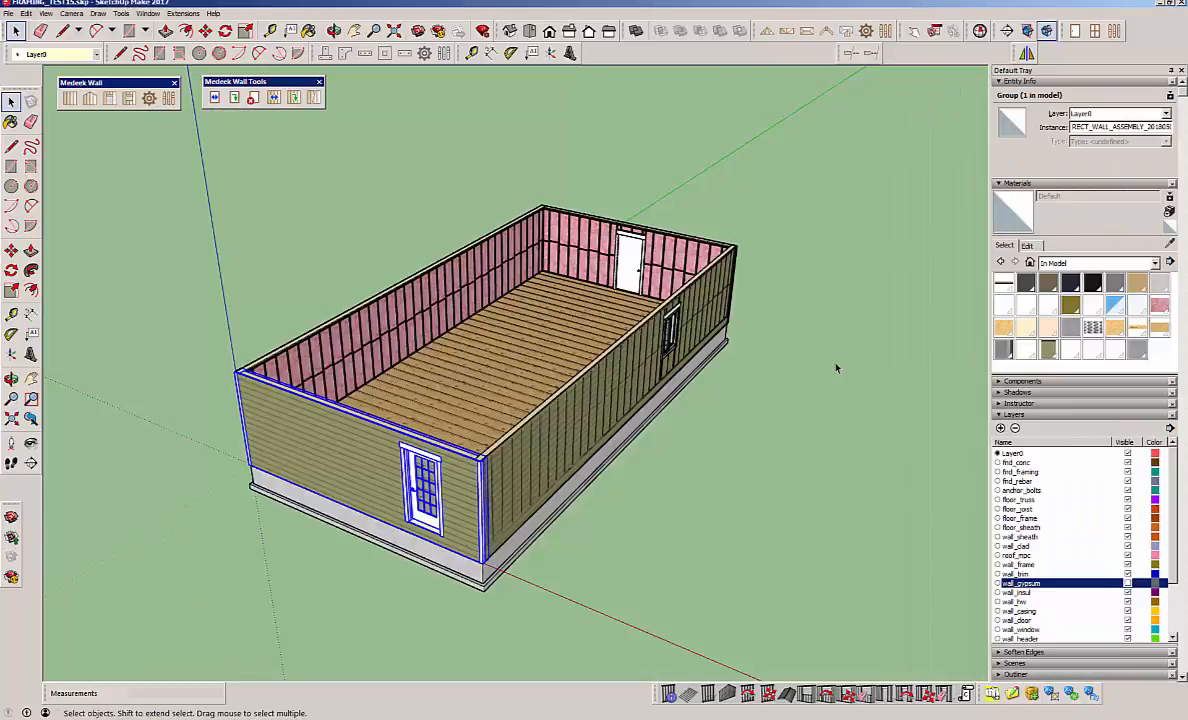
pyautogui.click(776, 341)
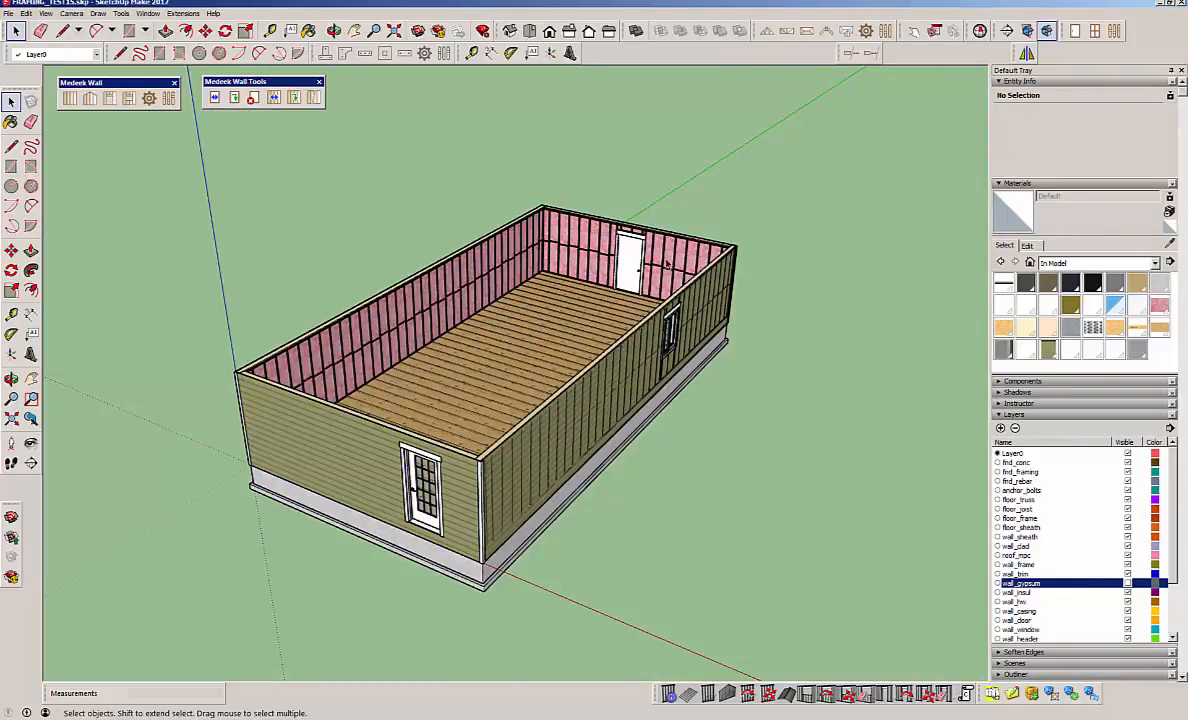
# Undo the last five opening deletions, from the end wall's solid door back to the front long wall's half-round opening.
pyautogui.click(27, 13)
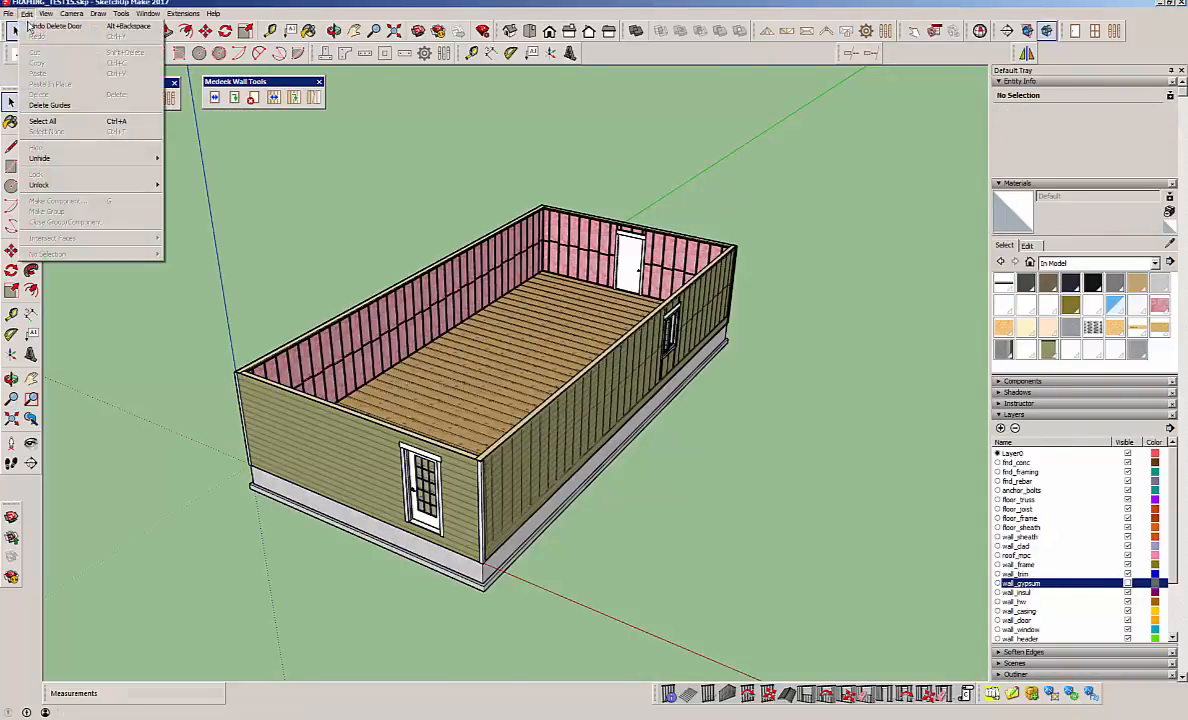
pyautogui.click(31, 25)
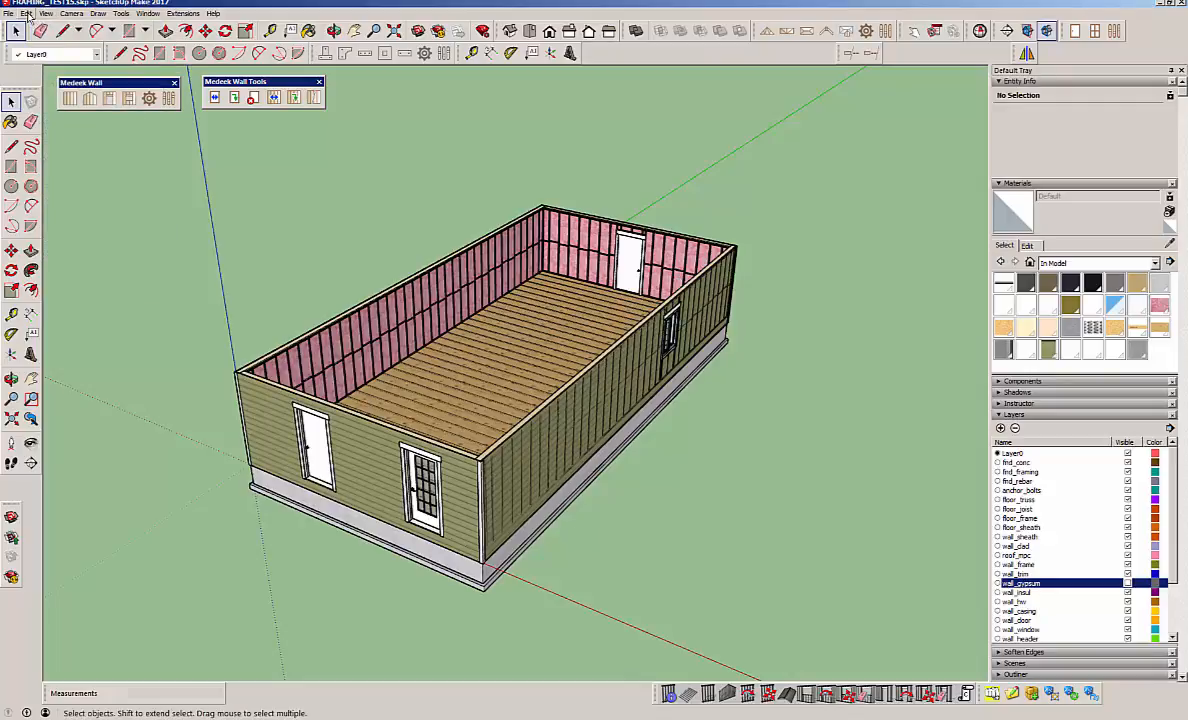
pyautogui.click(27, 13)
pyautogui.click(33, 27)
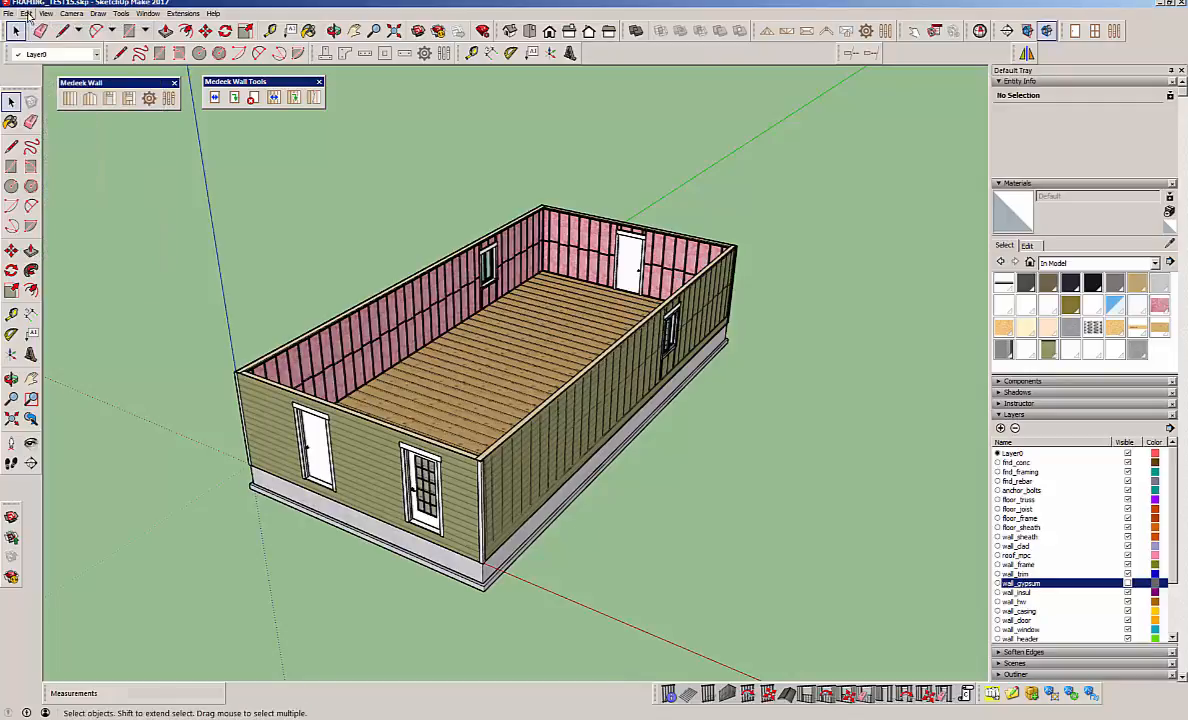
pyautogui.click(27, 13)
pyautogui.click(33, 25)
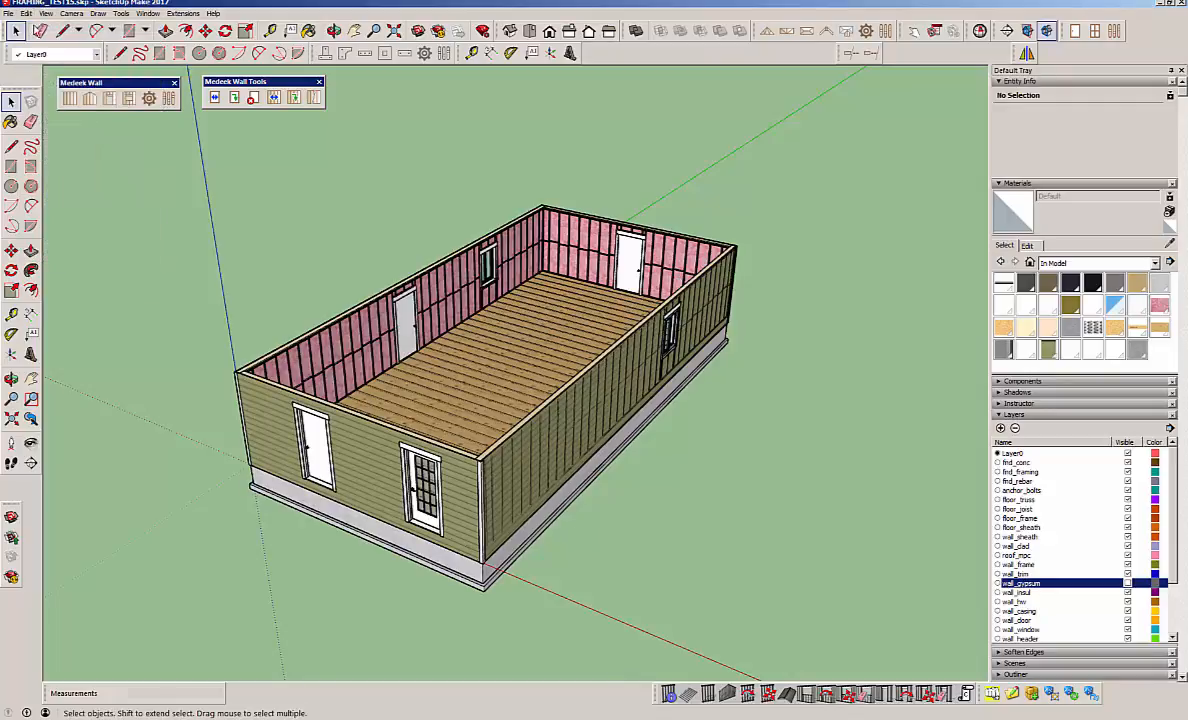
pyautogui.click(27, 13)
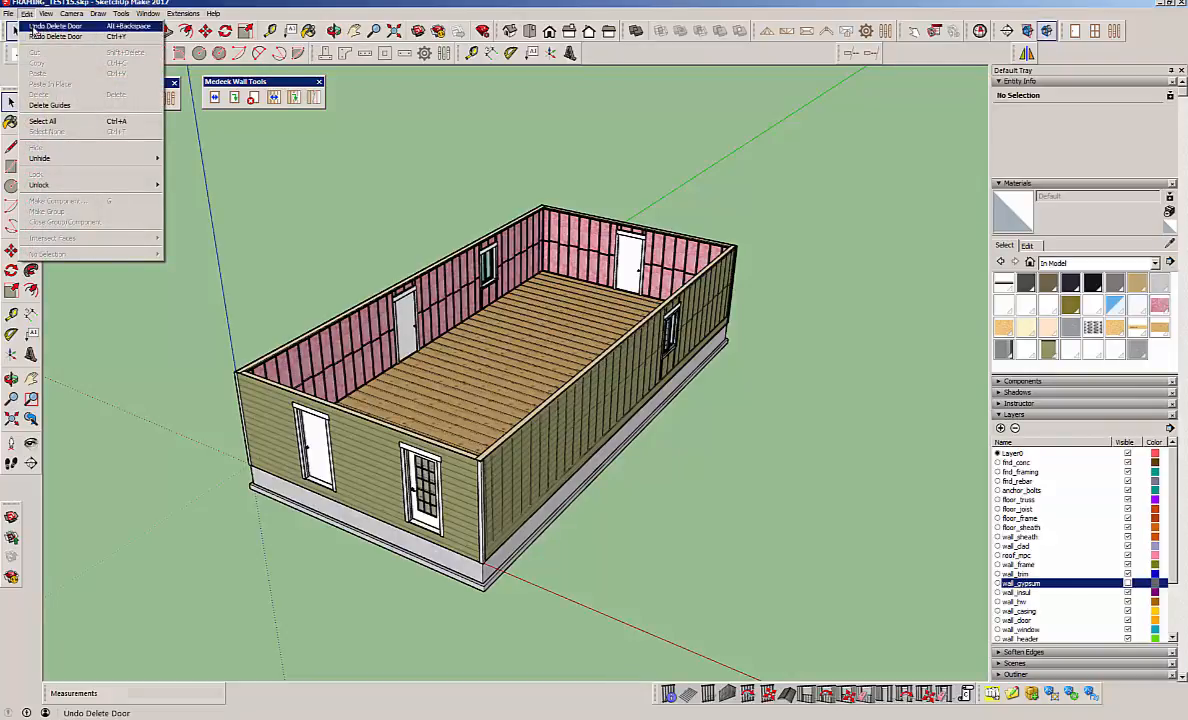
pyautogui.click(33, 25)
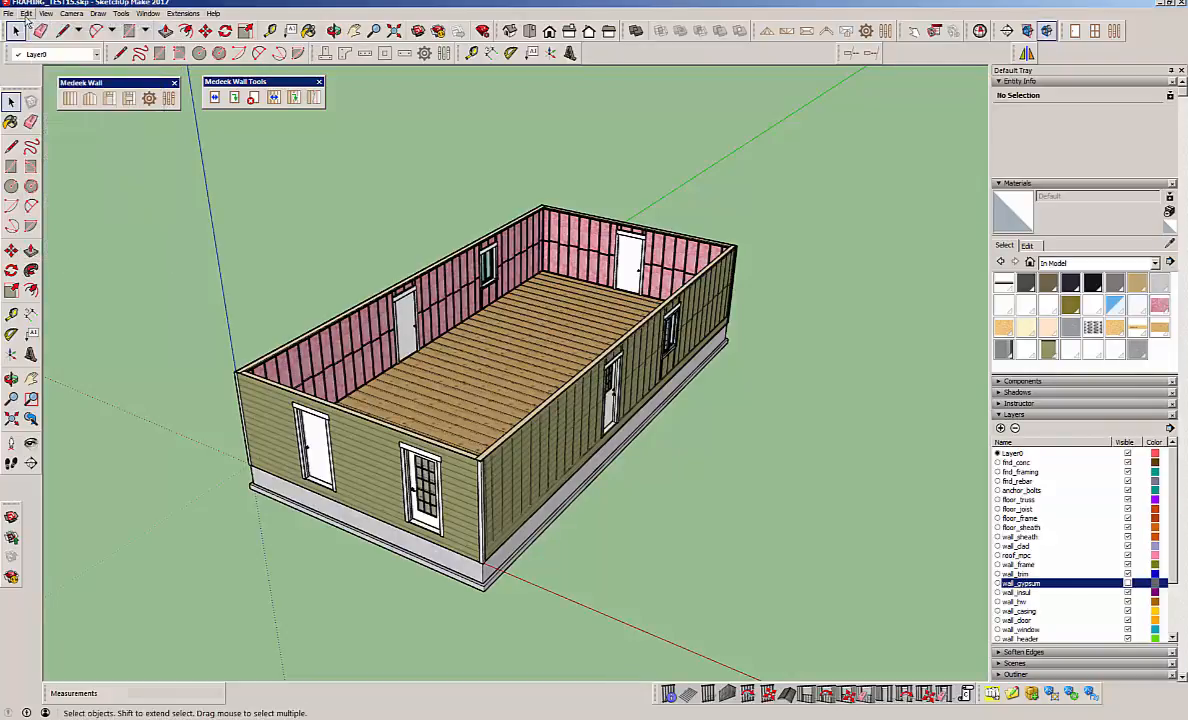
pyautogui.click(27, 13)
pyautogui.click(31, 27)
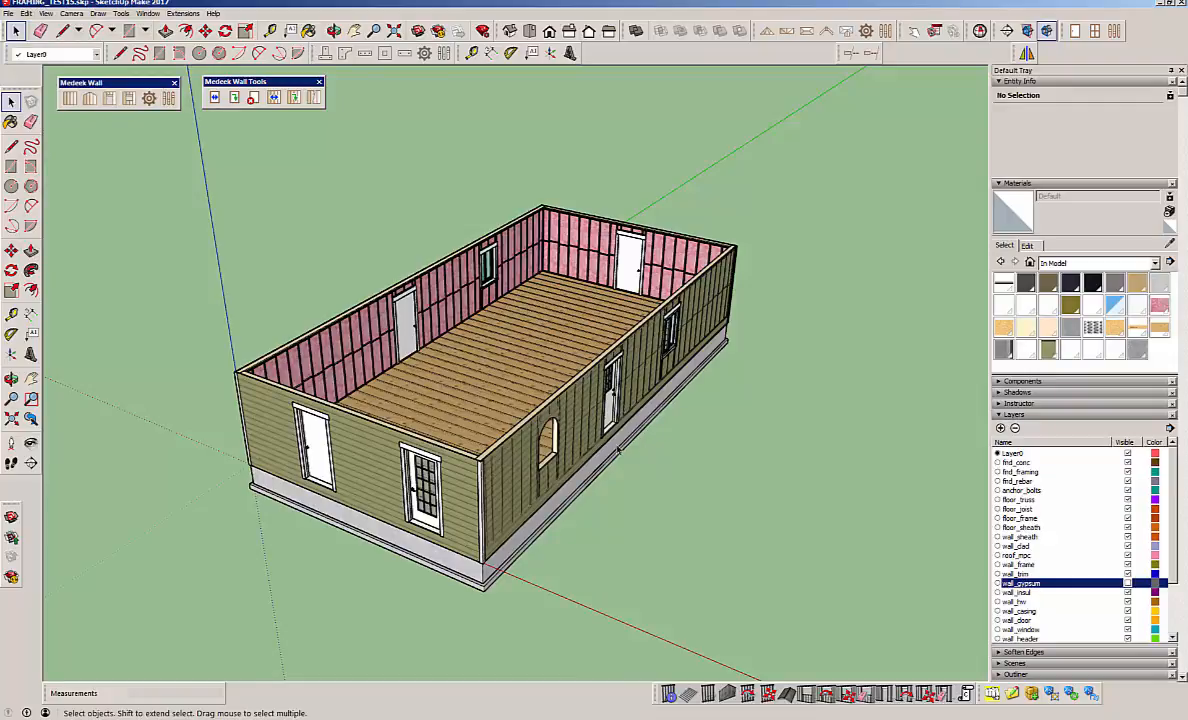
# Open the attribute editor for the front long wall and review its opening and wall parameter dictionaries.
pyautogui.moveTo(619, 449); pyautogui.dragTo(602, 399, button='middle')
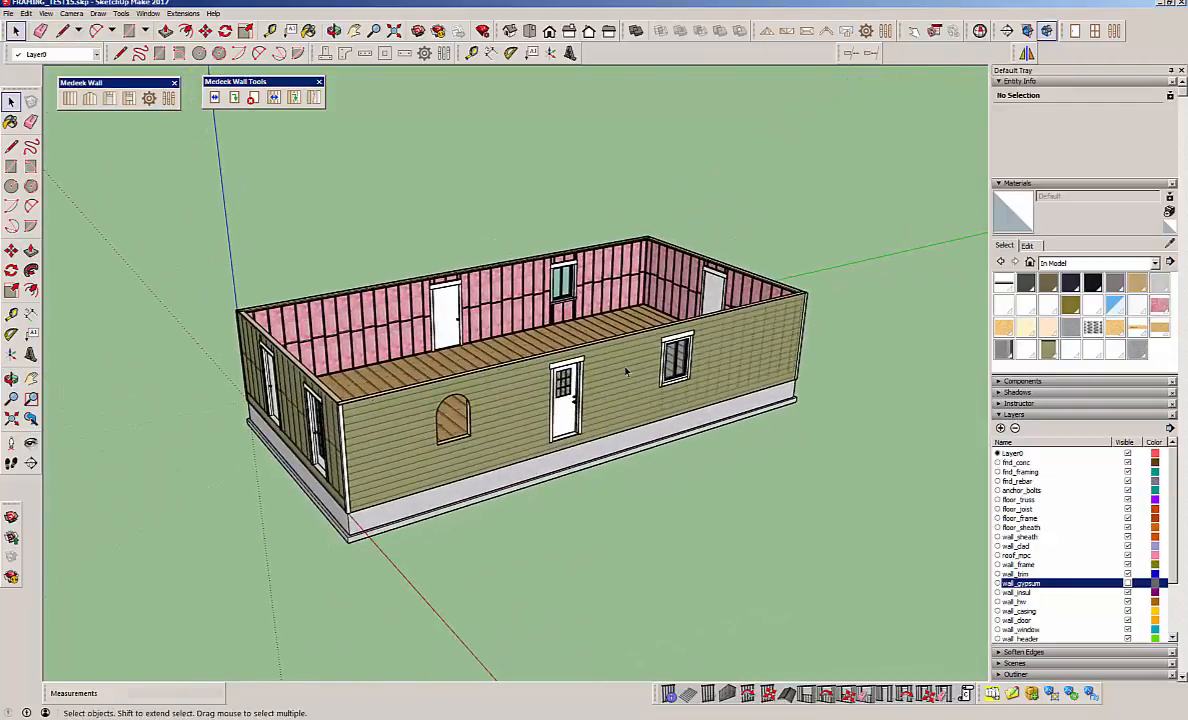
pyautogui.click(626, 372)
pyautogui.rightClick(627, 369)
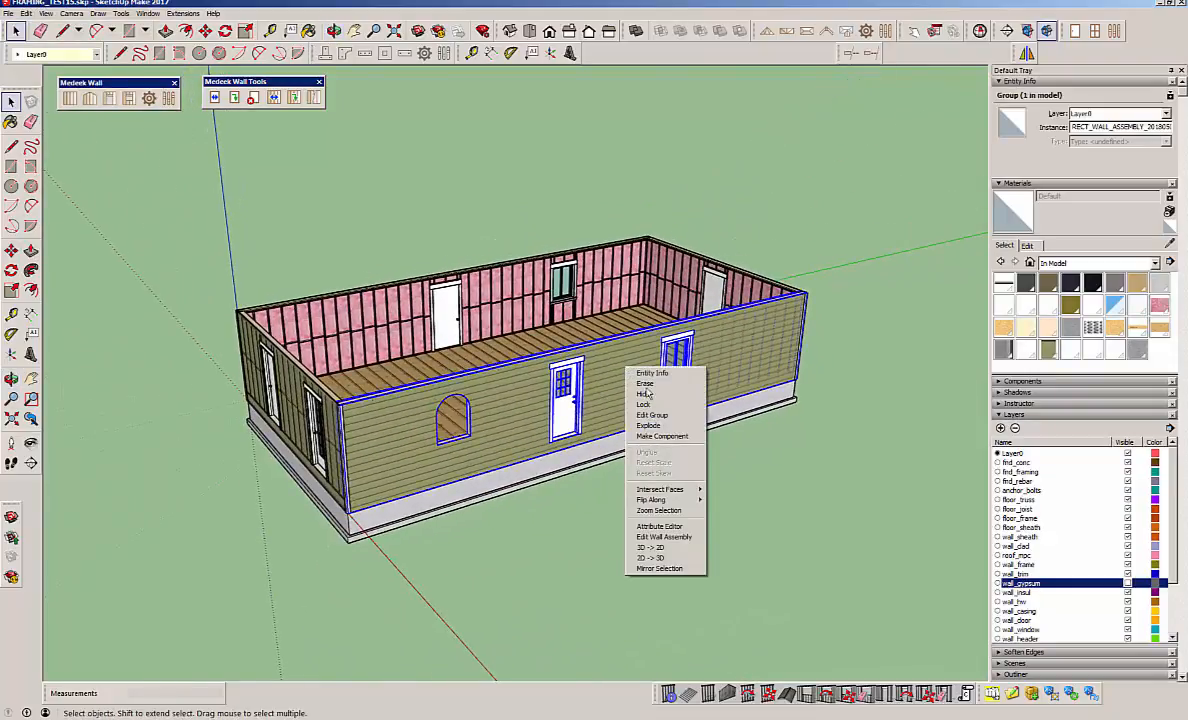
pyautogui.click(697, 527)
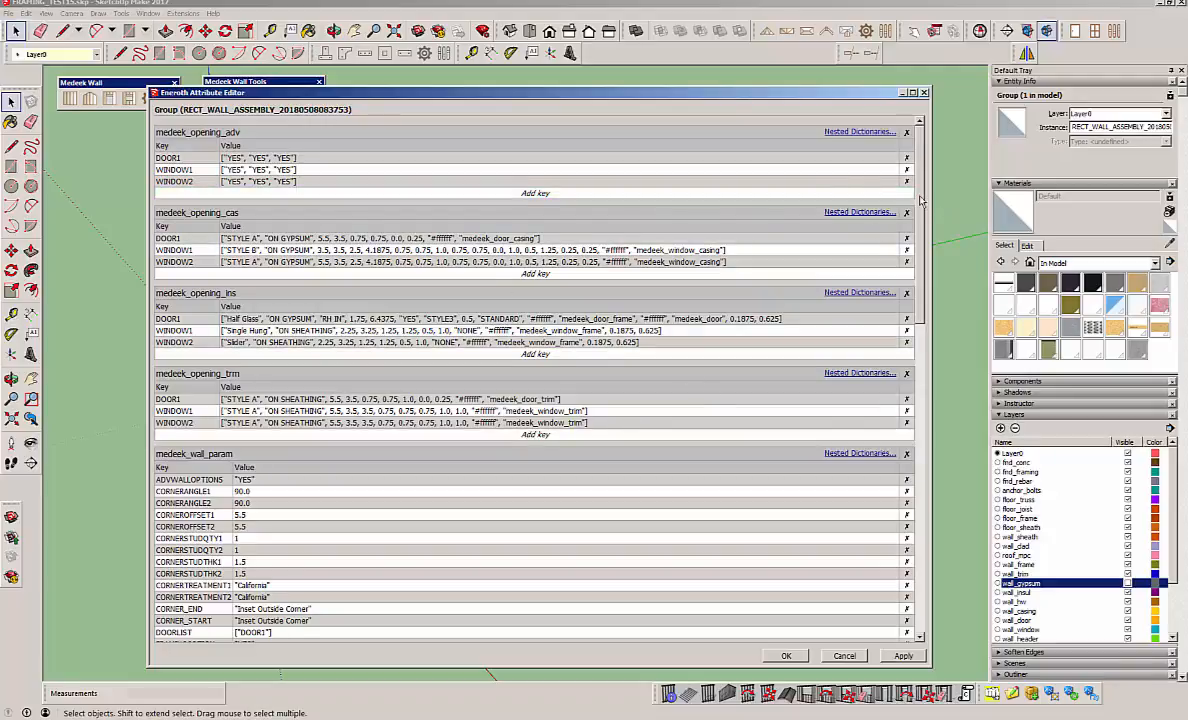
pyautogui.moveTo(921, 200); pyautogui.dragTo(918, 300)
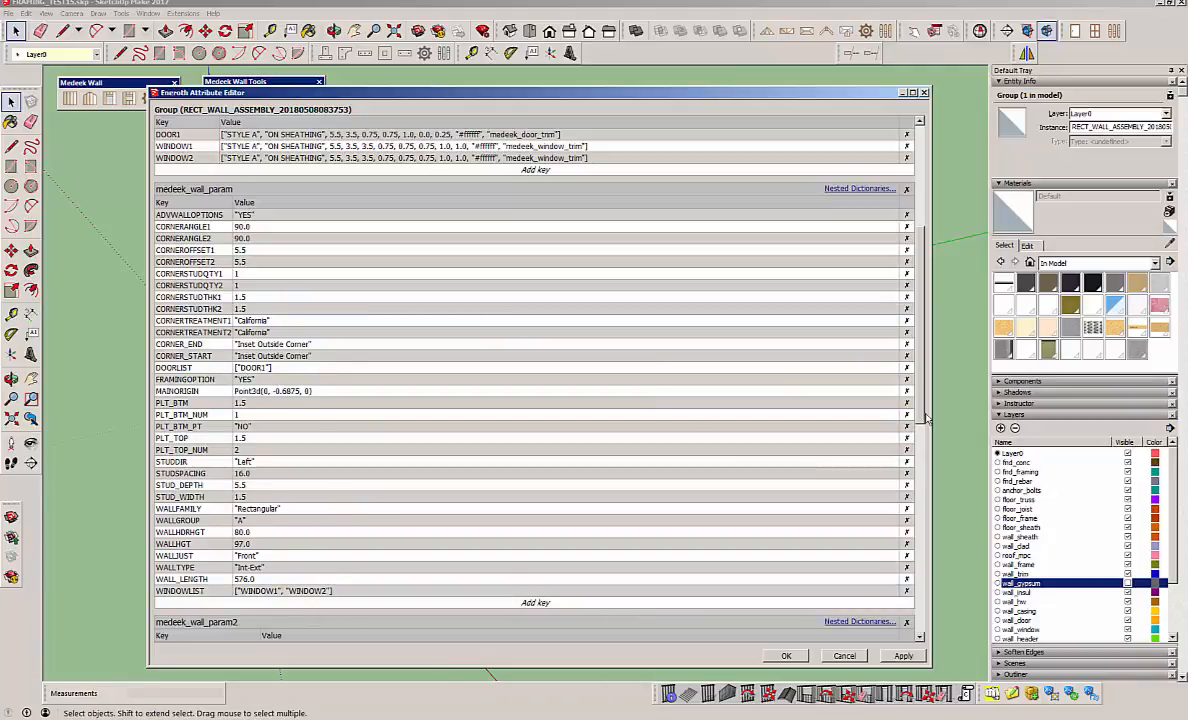
pyautogui.moveTo(918, 380); pyautogui.dragTo(913, 285)
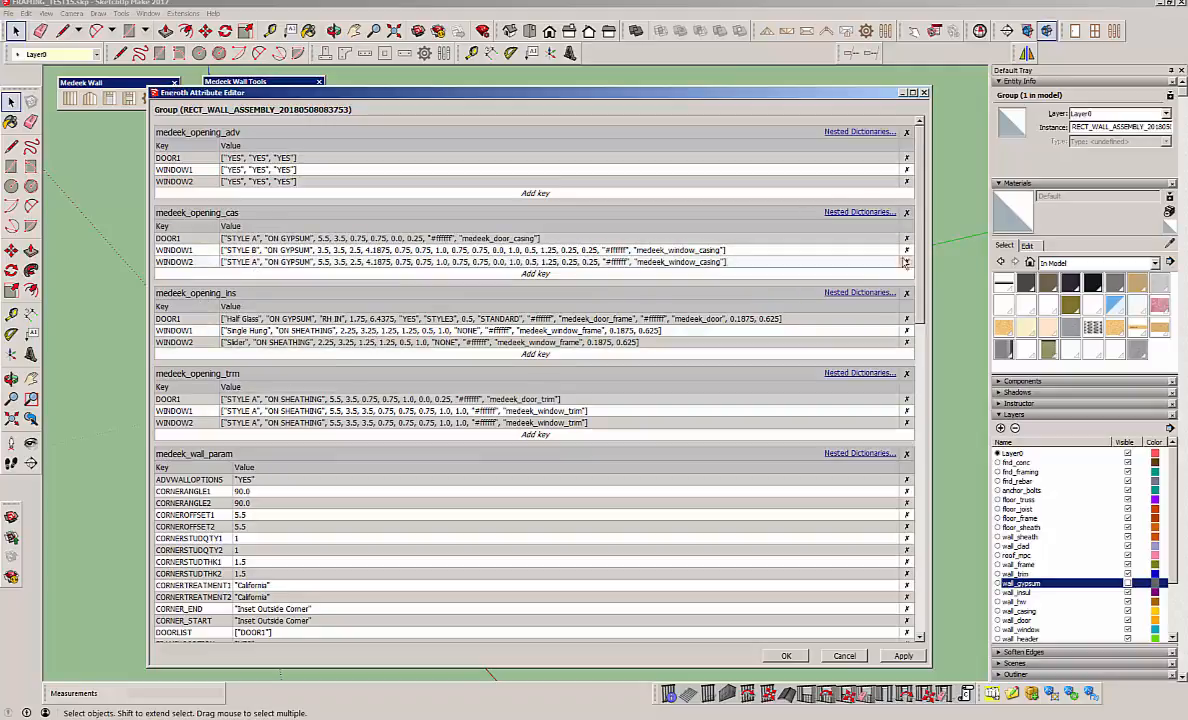
pyautogui.moveTo(919, 268); pyautogui.dragTo(919, 540)
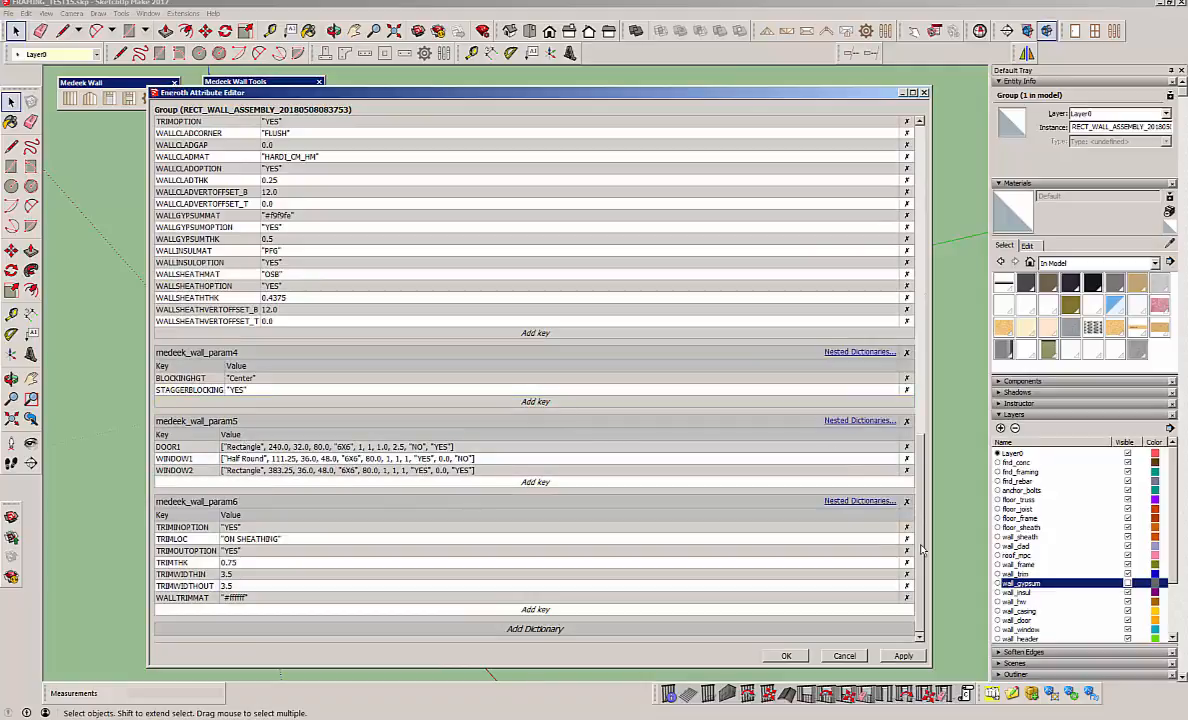
pyautogui.moveTo(920, 545); pyautogui.dragTo(921, 276)
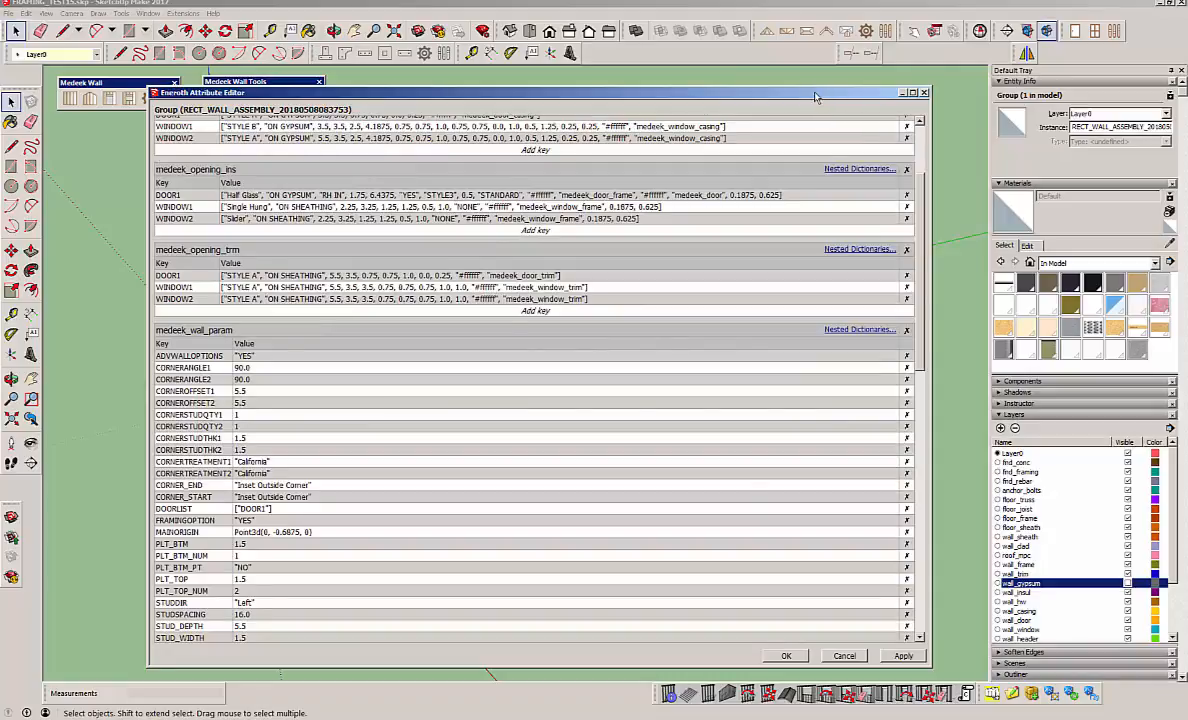
# Compare the front wall's casing, install and trim entries with its medeek_wall_param5 geometry entries, close the attribute editor and clear the selection.
pyautogui.moveTo(804, 92); pyautogui.dragTo(855, 89)
pyautogui.scroll(5, 963, 145)
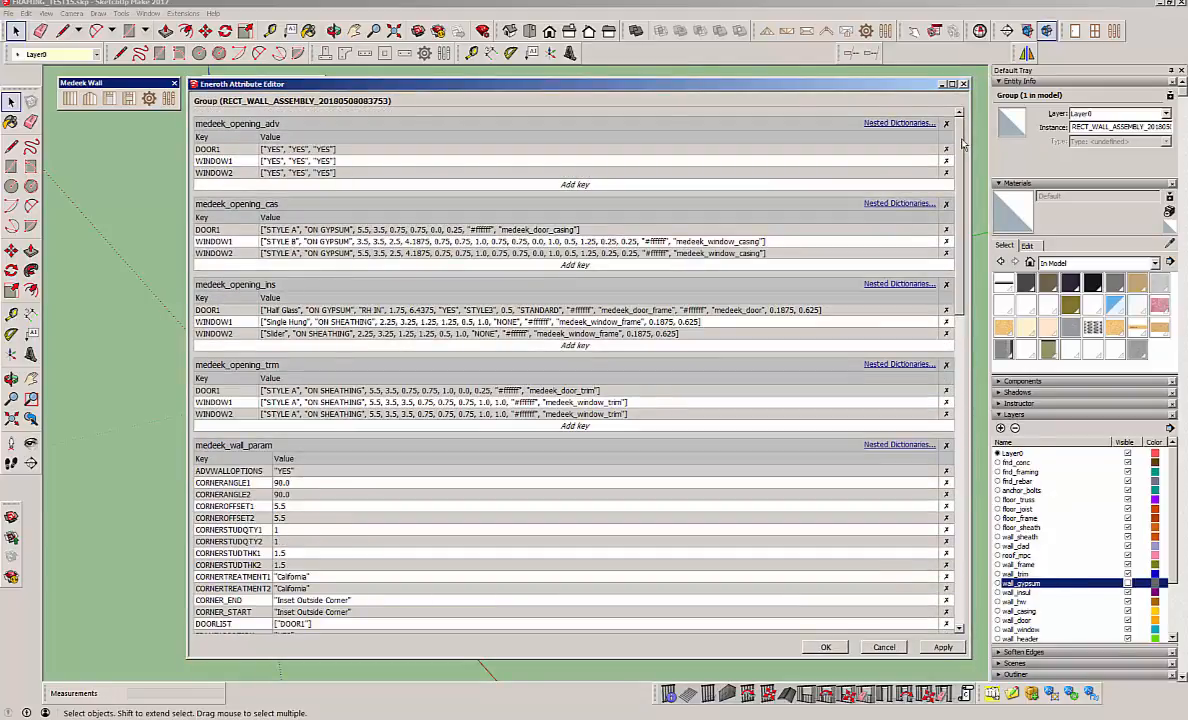
pyautogui.scroll(-15, 946, 460)
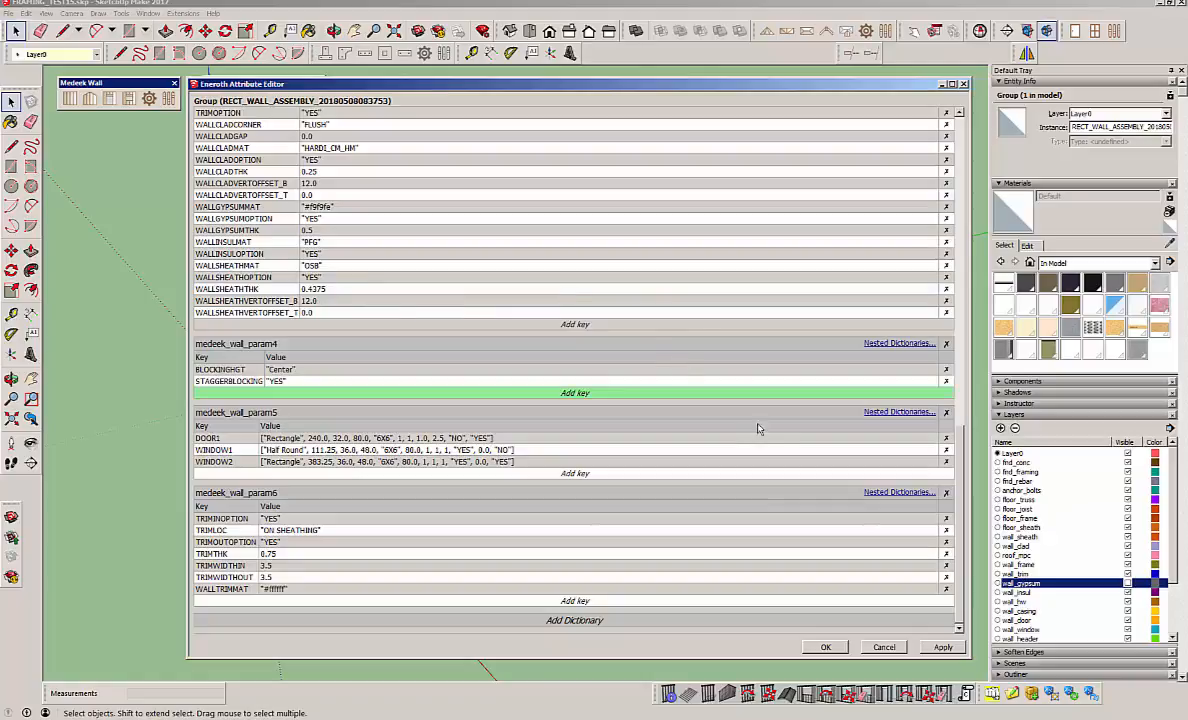
pyautogui.scroll(1, 957, 497)
pyautogui.scroll(15, 957, 497)
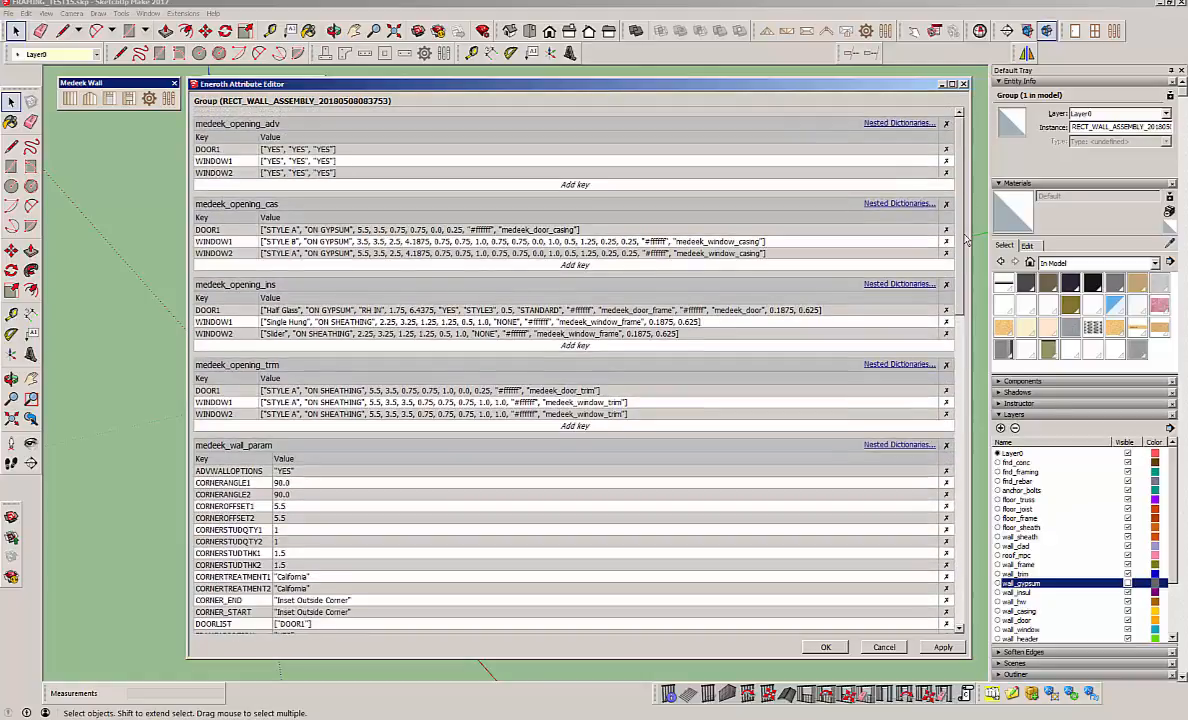
pyautogui.moveTo(843, 86); pyautogui.dragTo(800, 82)
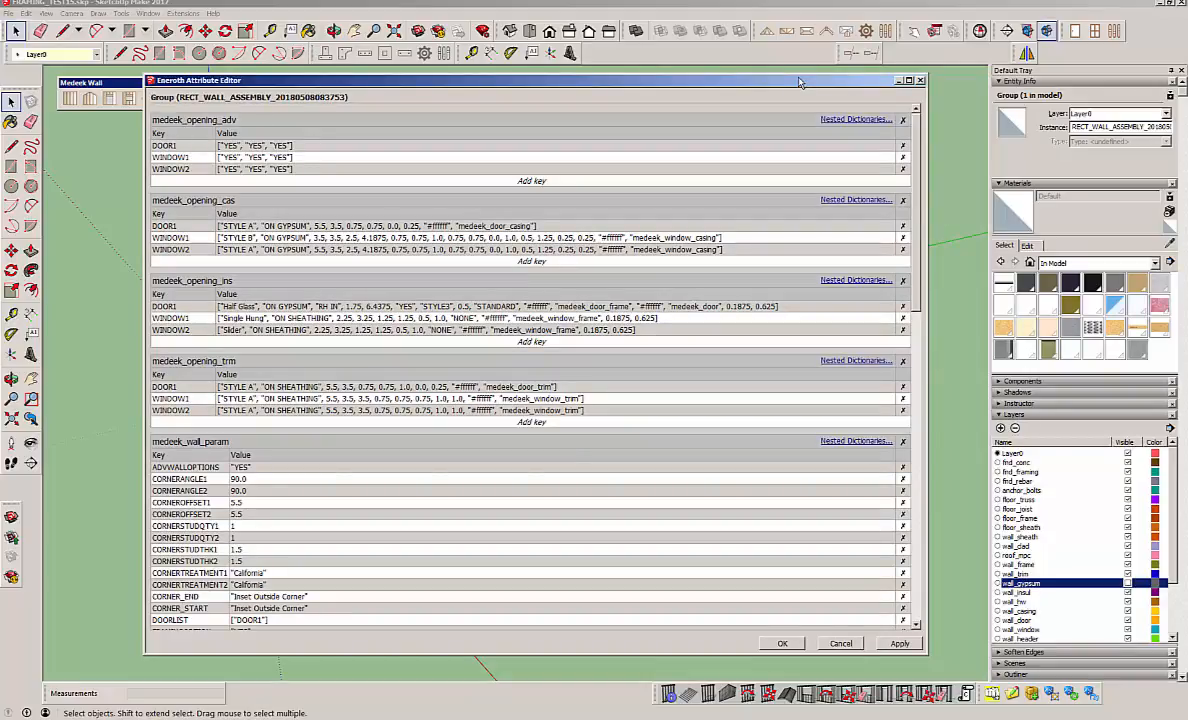
pyautogui.moveTo(800, 82)
pyautogui.mouseDown()
pyautogui.moveTo(826, 84)
pyautogui.moveTo(806, 86)
pyautogui.mouseUp()
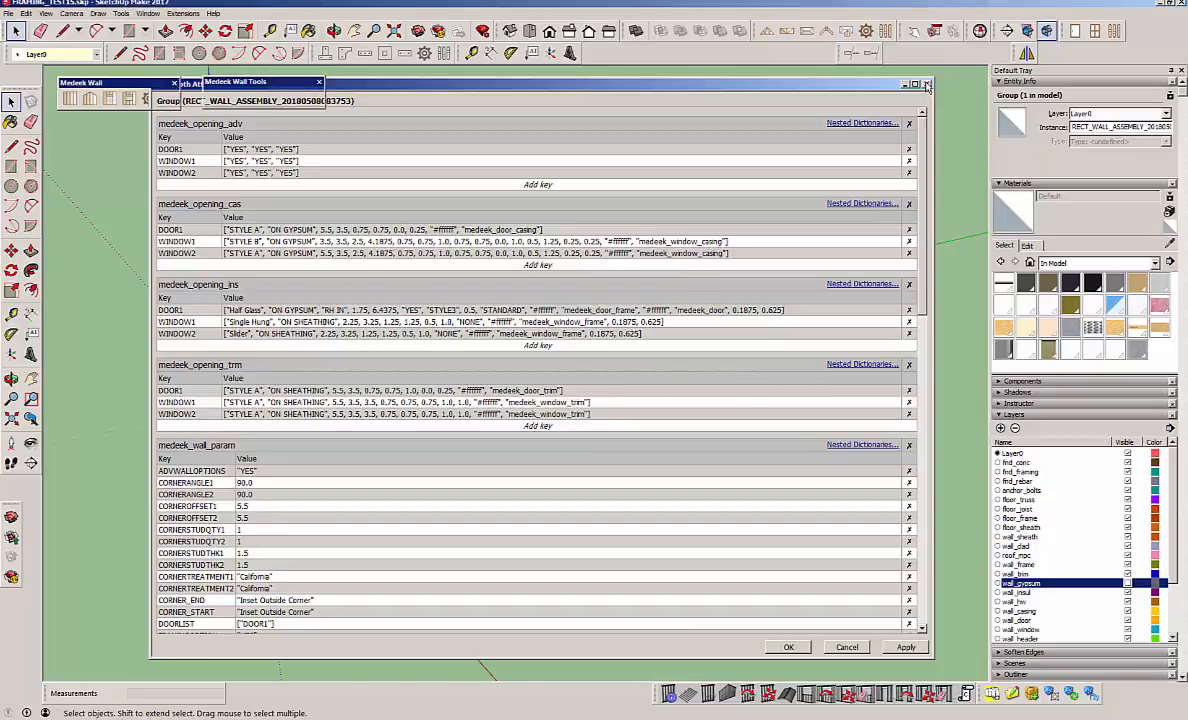
pyautogui.click(926, 84)
pyautogui.click(788, 463)
# Open the wall assembly settings of the far long wall, look through the options and close them without updating.
pyautogui.moveTo(464, 461); pyautogui.dragTo(556, 500, button='middle')
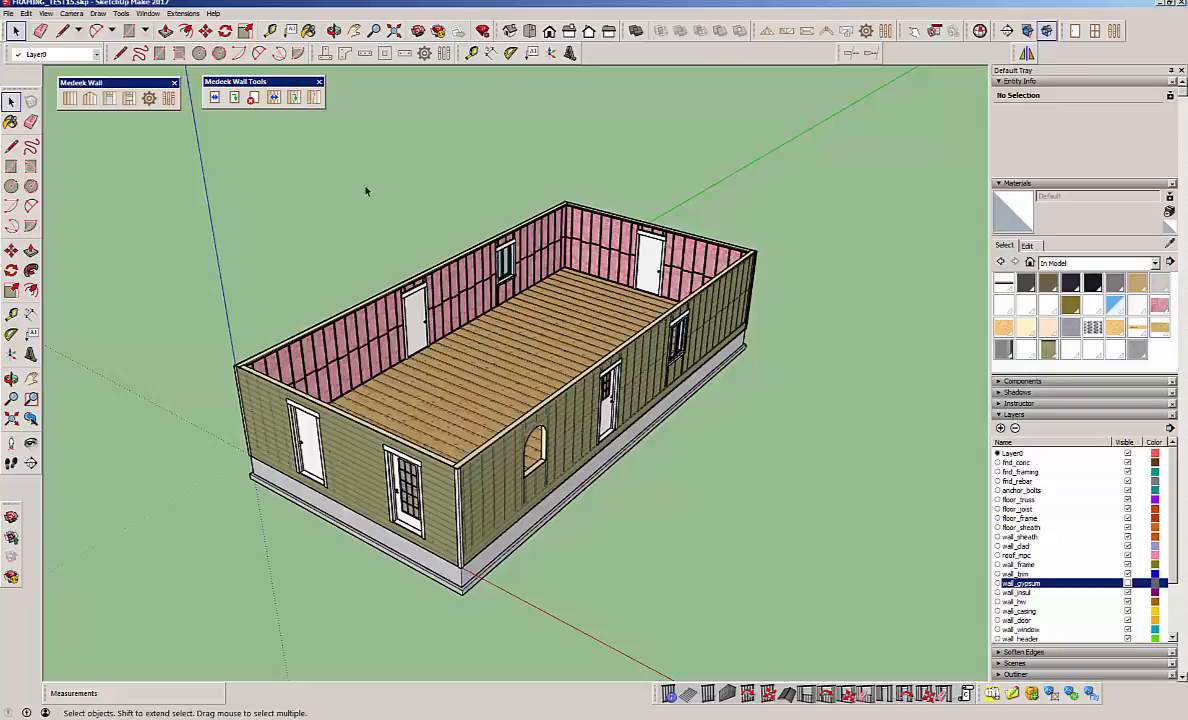
pyautogui.click(440, 268)
pyautogui.rightClick(472, 283)
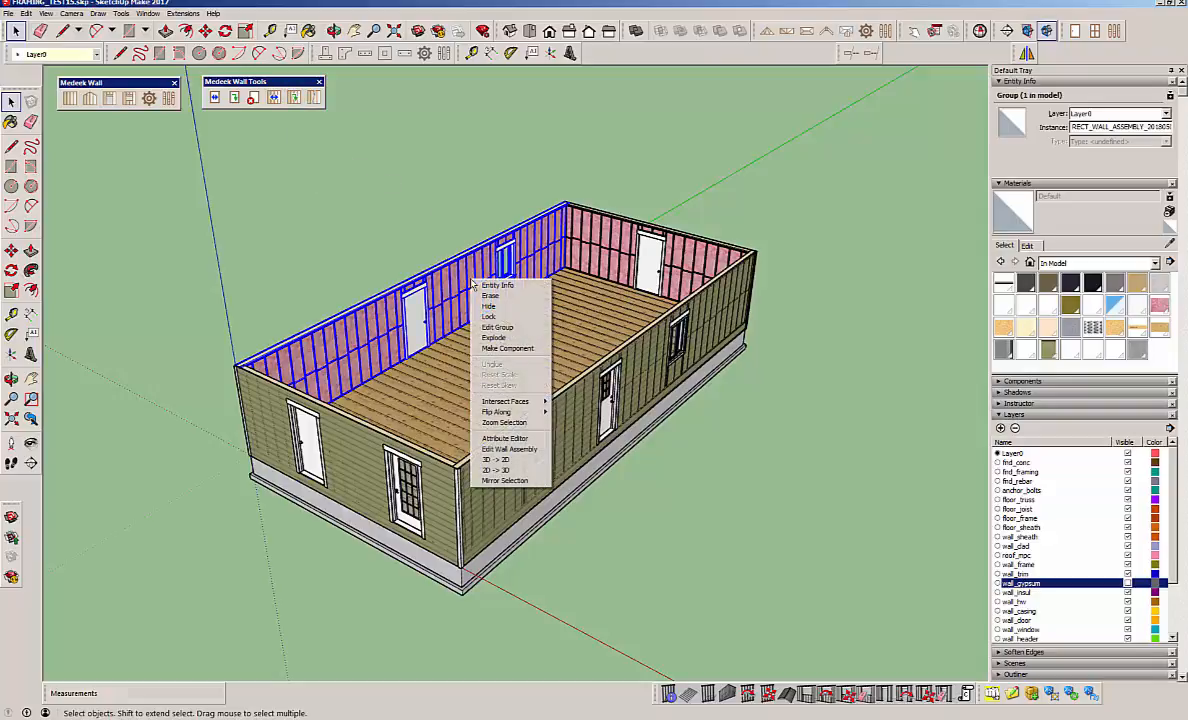
pyautogui.click(506, 449)
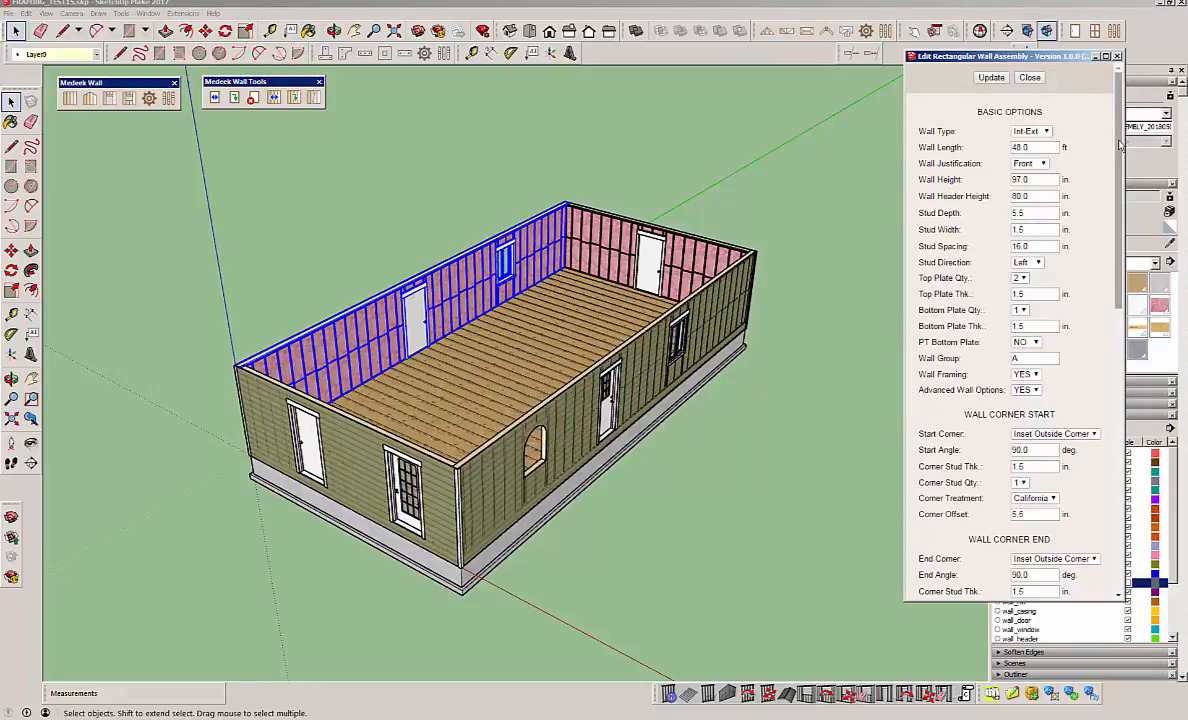
pyautogui.scroll(-10, 1119, 145)
pyautogui.scroll(10, 1119, 145)
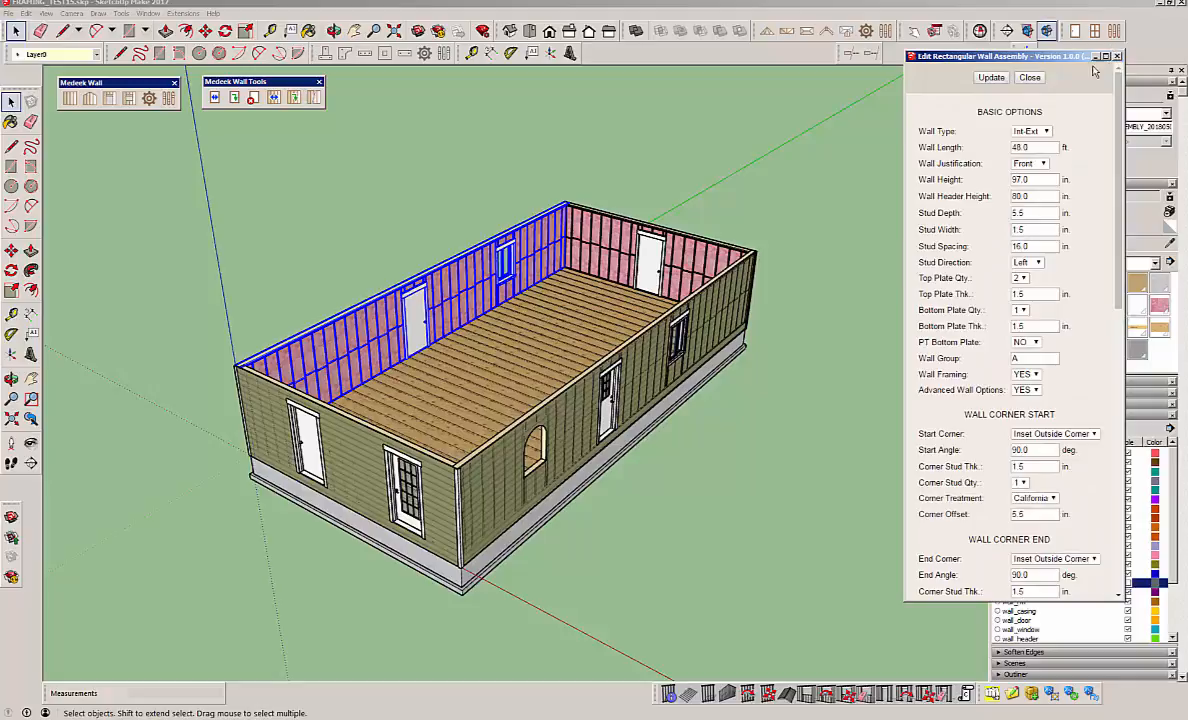
pyautogui.click(1030, 77)
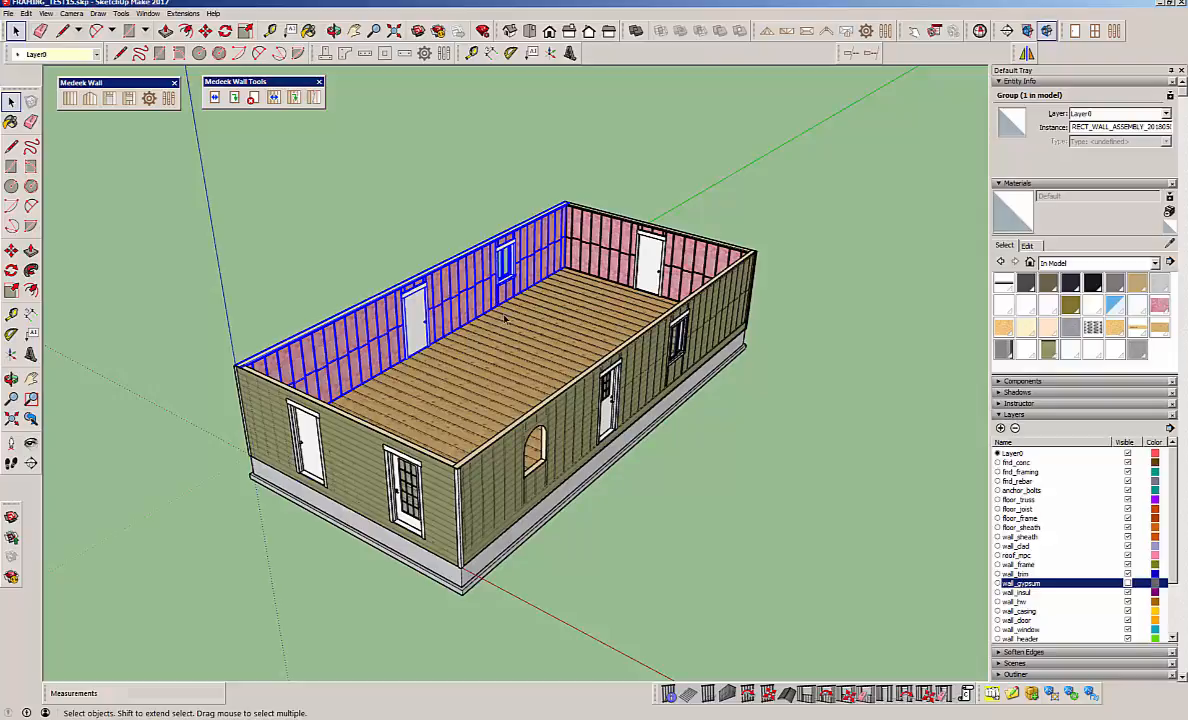
# Start the Split Wall tool.
pyautogui.click(313, 98)
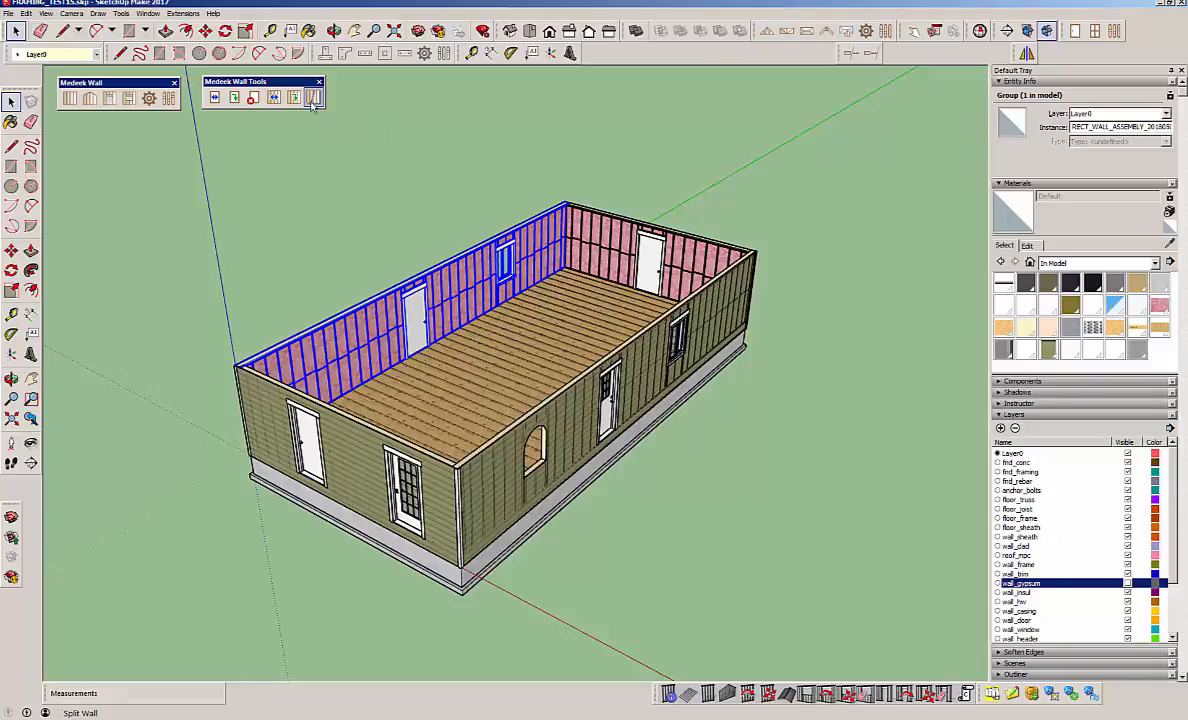